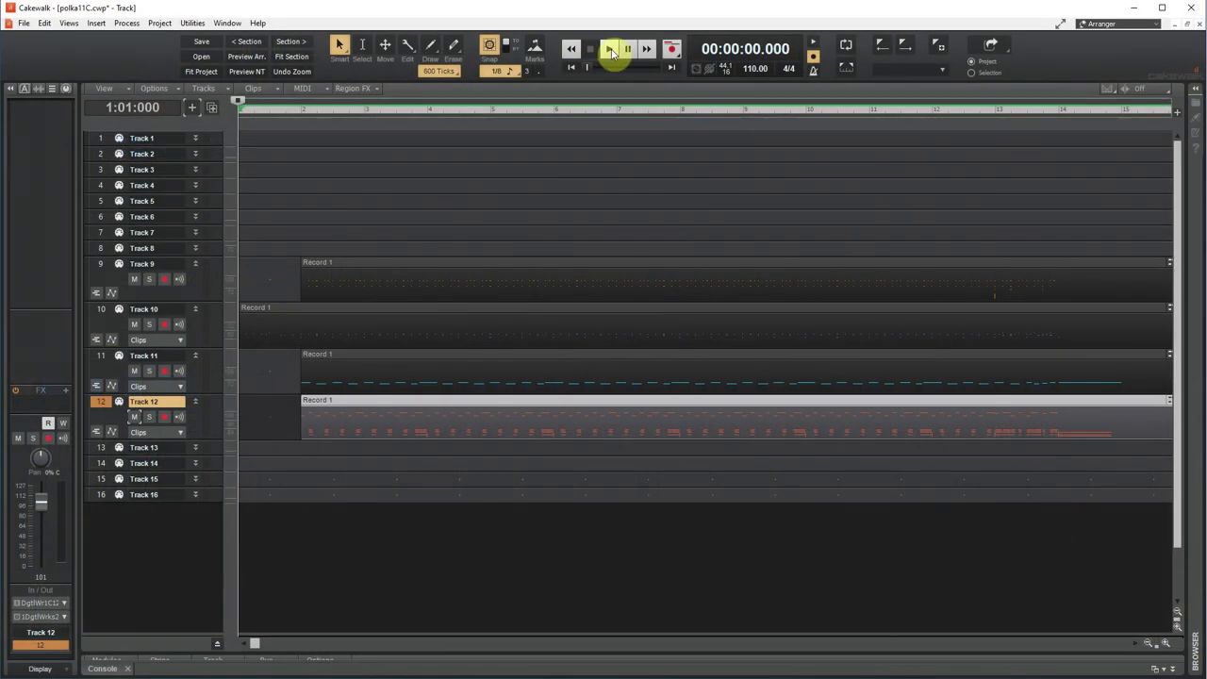
Play the project, briefly muting and soloing Track 12 to audition its chord part, and stop playback.
{"action": "left_click", "coordinate": [611, 50]}
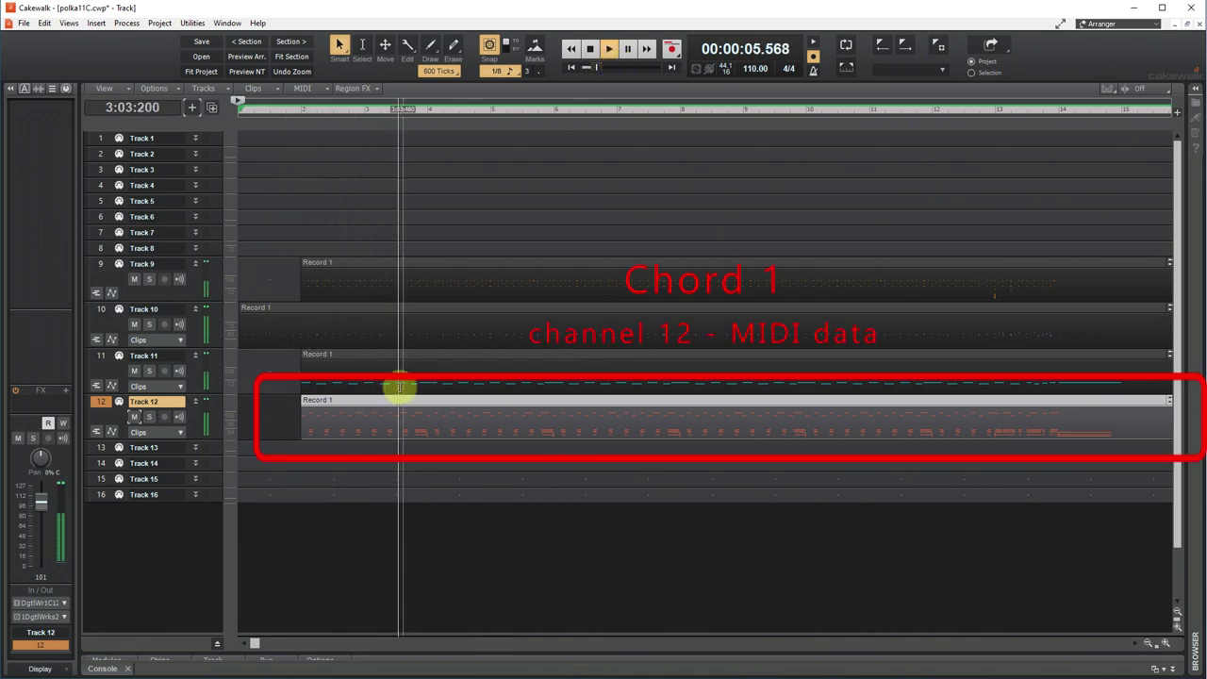
{"action": "left_click", "coordinate": [133, 416]}
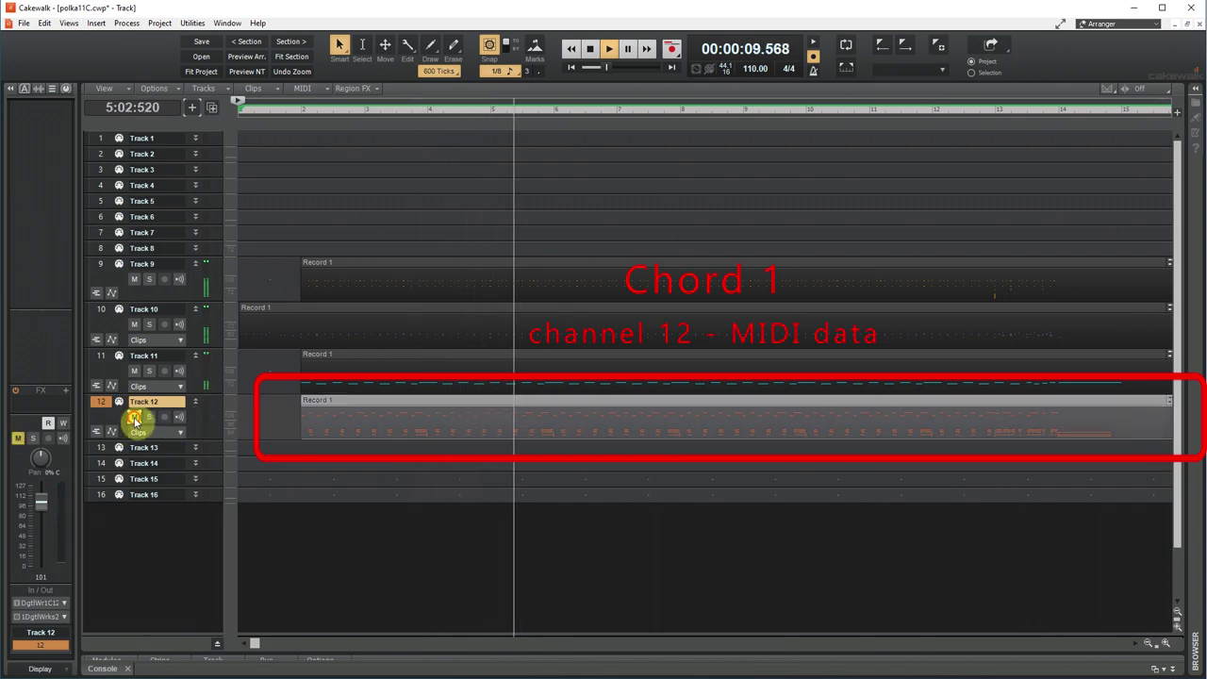
{"action": "left_click", "coordinate": [134, 417]}
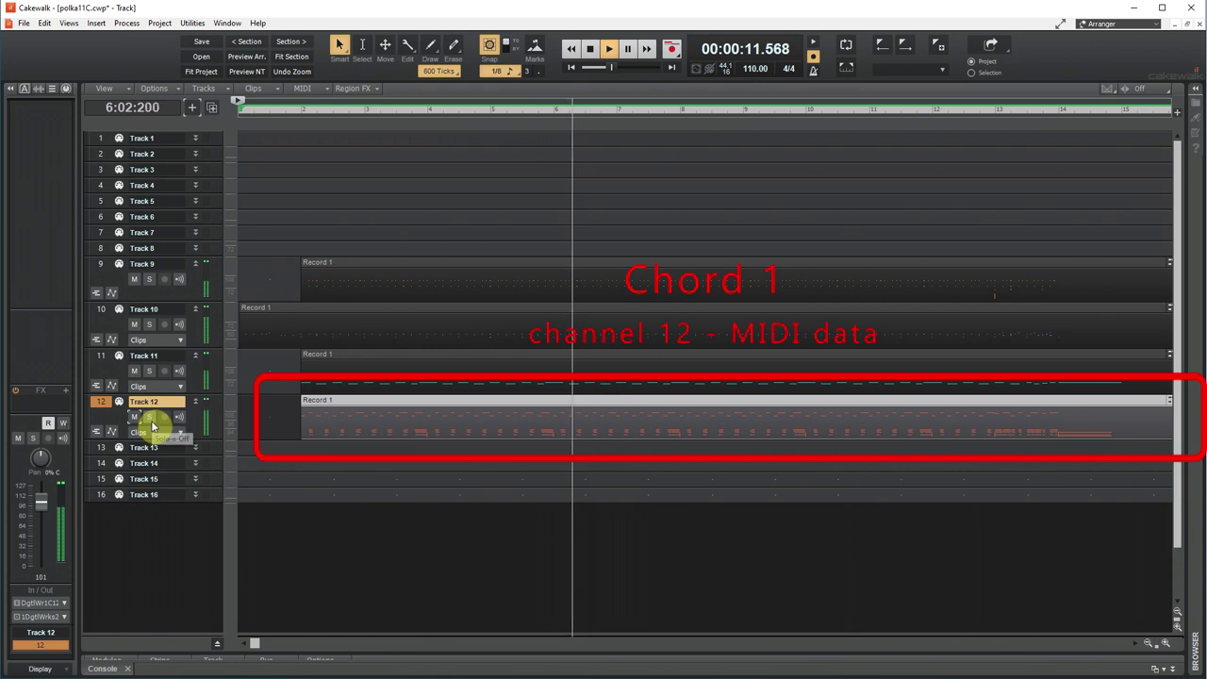
{"action": "left_click", "coordinate": [149, 418]}
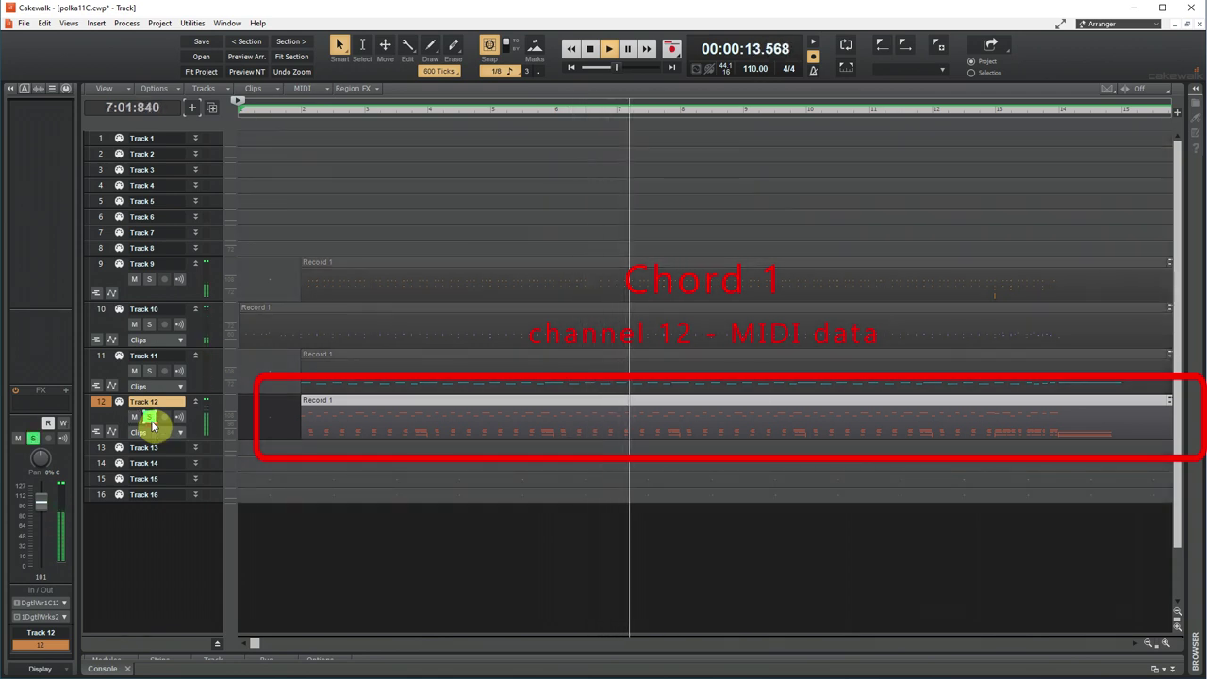
{"action": "left_click", "coordinate": [149, 418]}
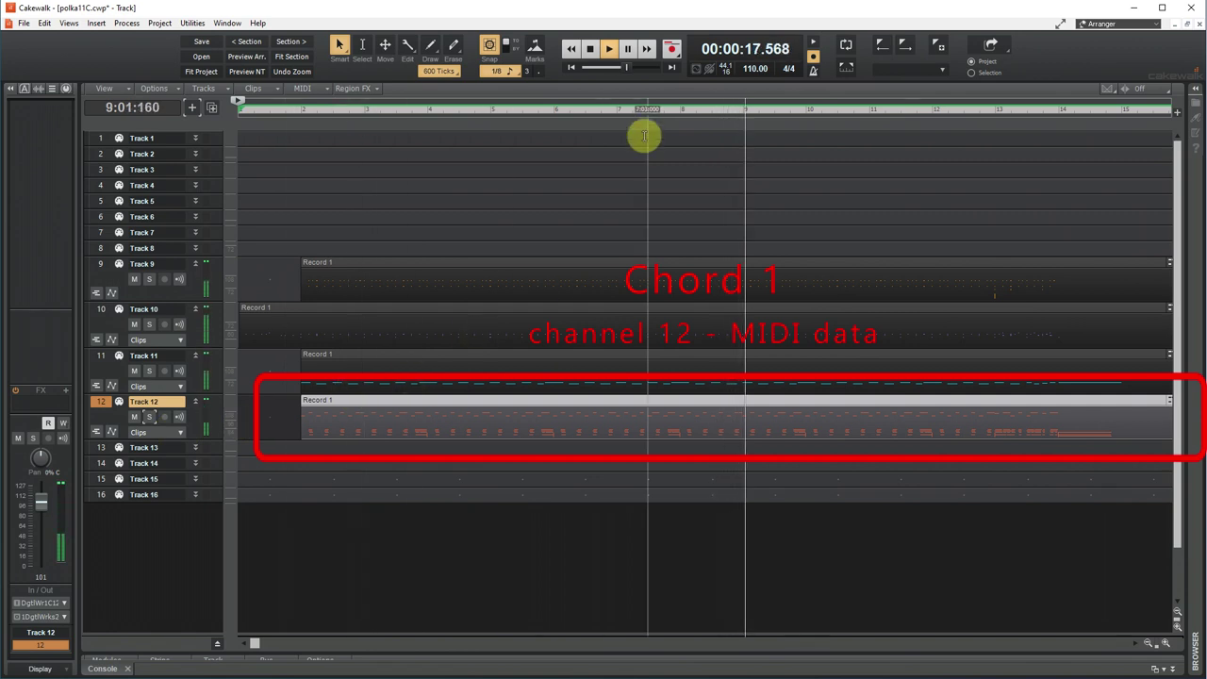
{"action": "left_click", "coordinate": [590, 54]}
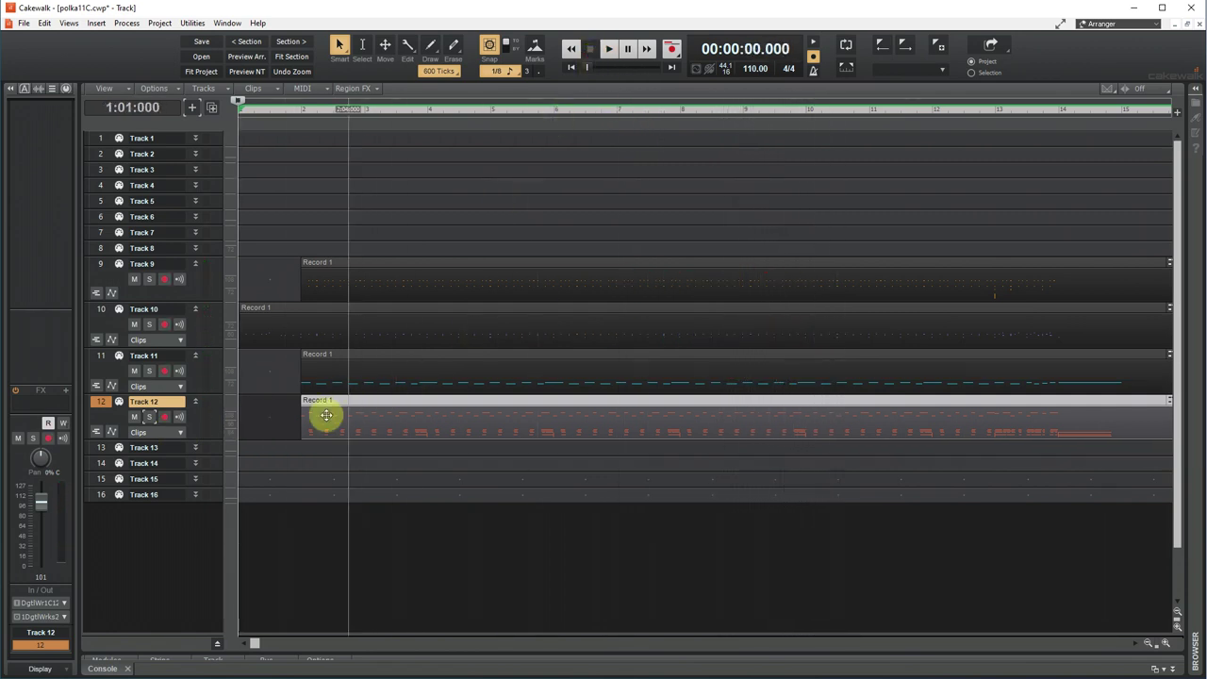
Insert a new audio track below Track 16 and increase its height.
{"action": "right_click", "coordinate": [129, 526]}
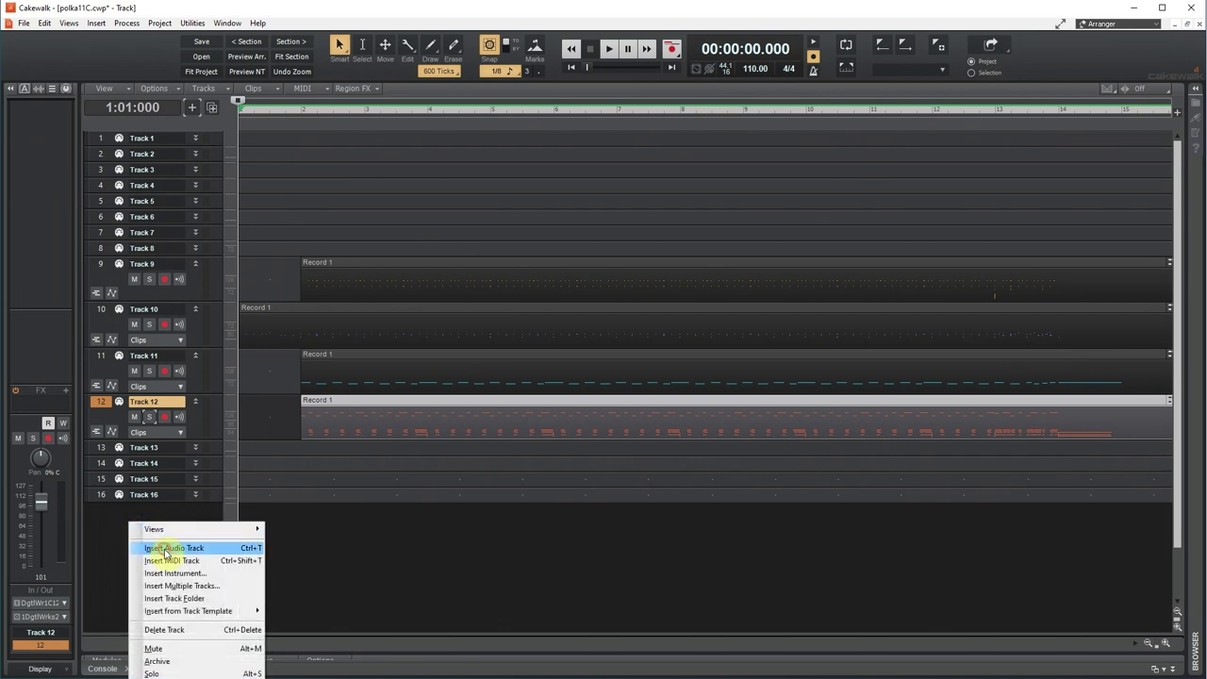
{"action": "left_click", "coordinate": [165, 549]}
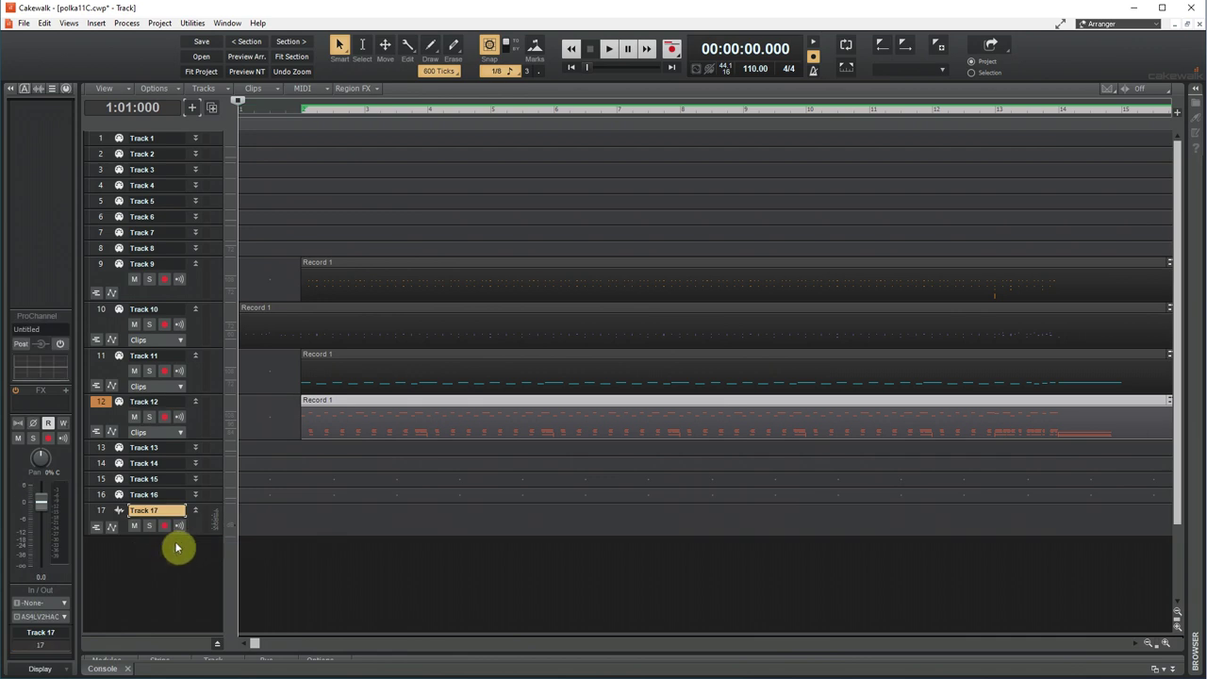
{"action": "left_click_drag", "start_coordinate": [182, 540], "coordinate": [185, 592]}
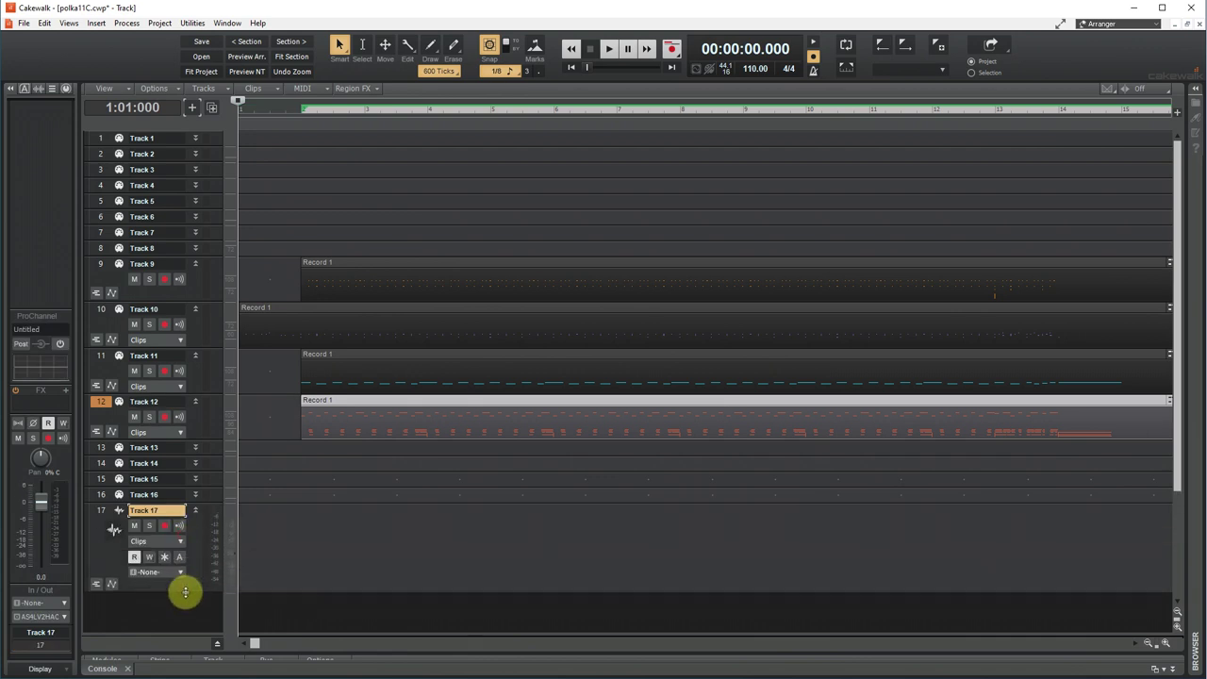
Import GUITAR011.wav from the Audio Library folder onto Track 17.
{"action": "left_click", "coordinate": [24, 22]}
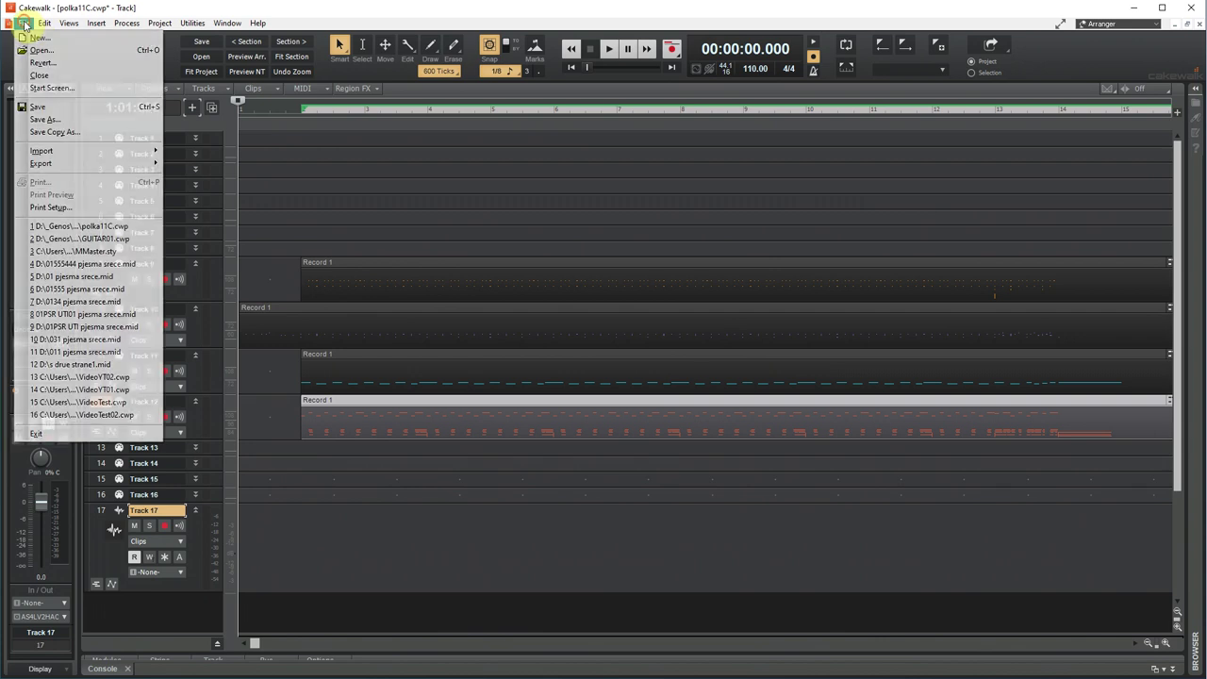
{"action": "mouse_move", "coordinate": [61, 151]}
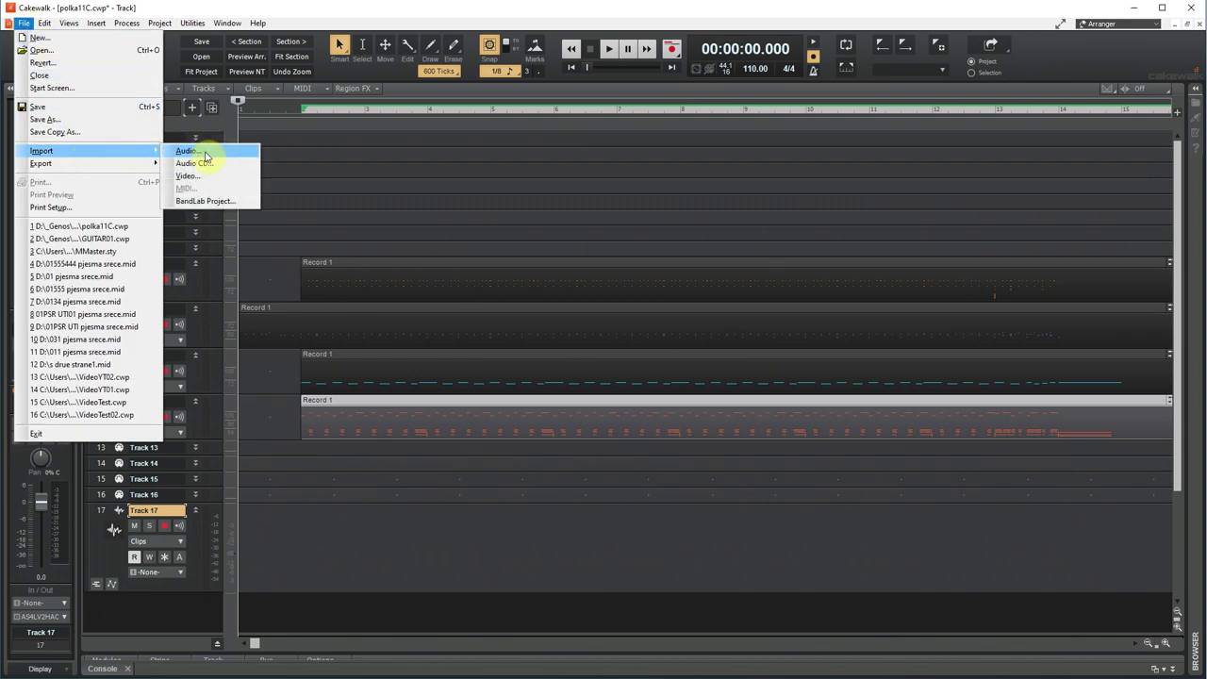
{"action": "left_click", "coordinate": [206, 153]}
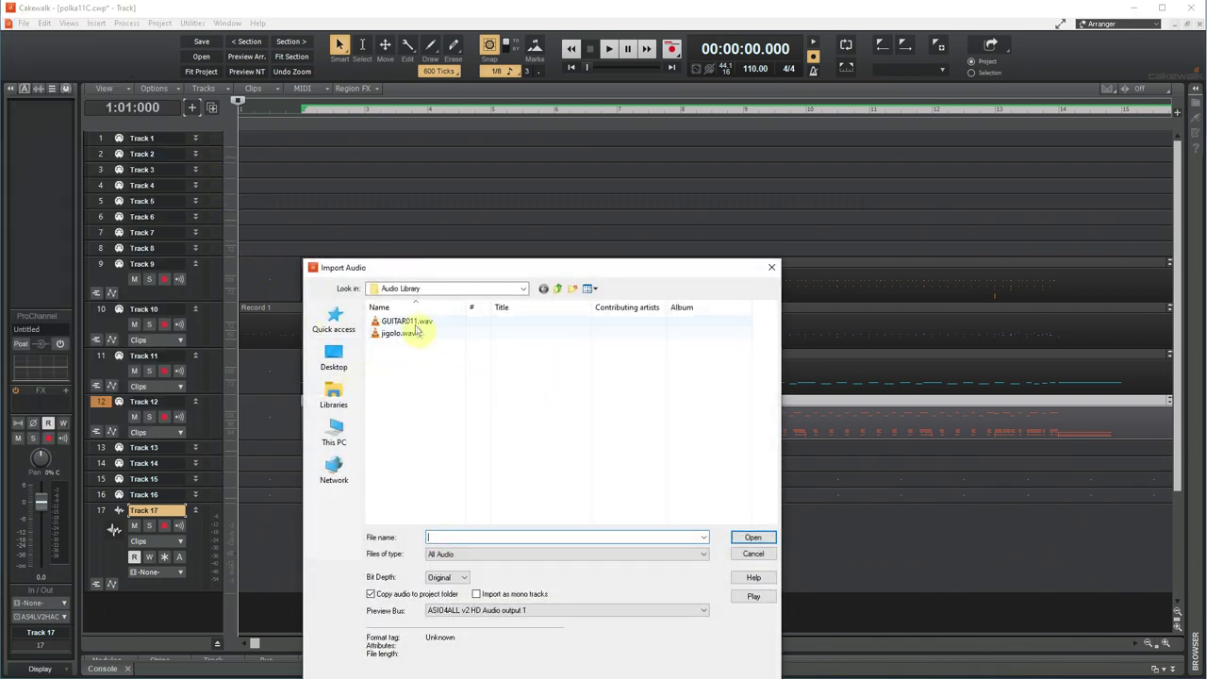
{"action": "double_click", "coordinate": [407, 322]}
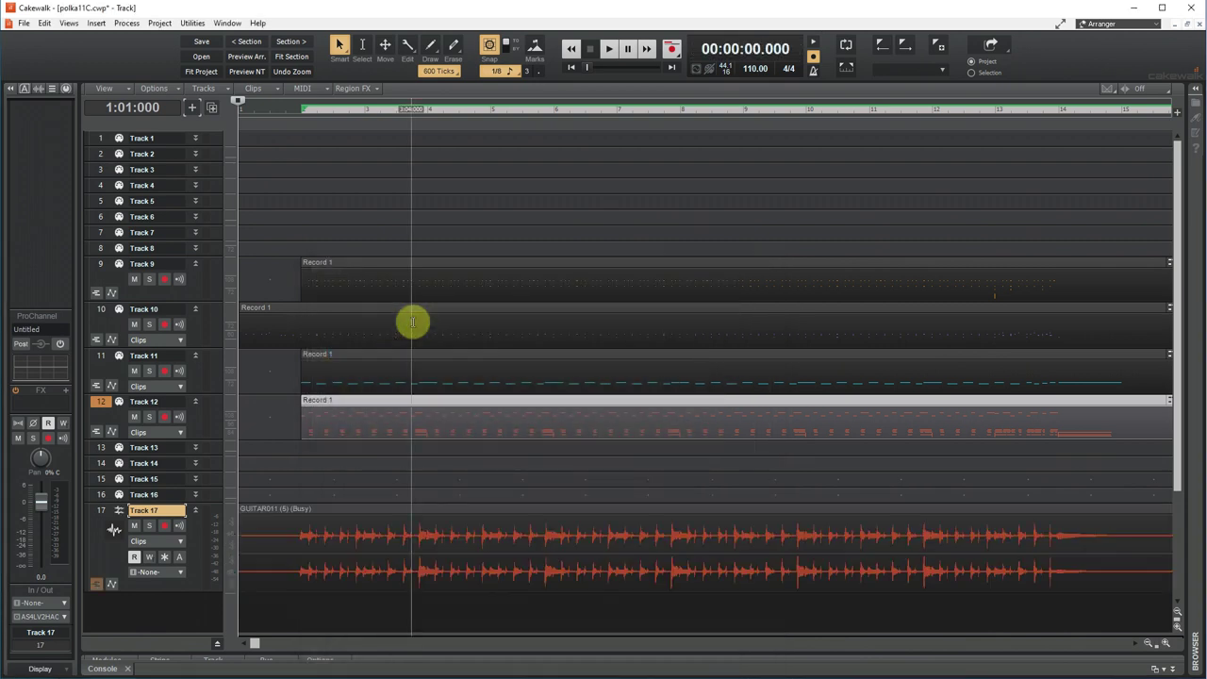
Mute Track 17, start playback, and enlarge Tracks 17 and 12 to show their contents in more detail.
{"action": "left_click", "coordinate": [134, 526]}
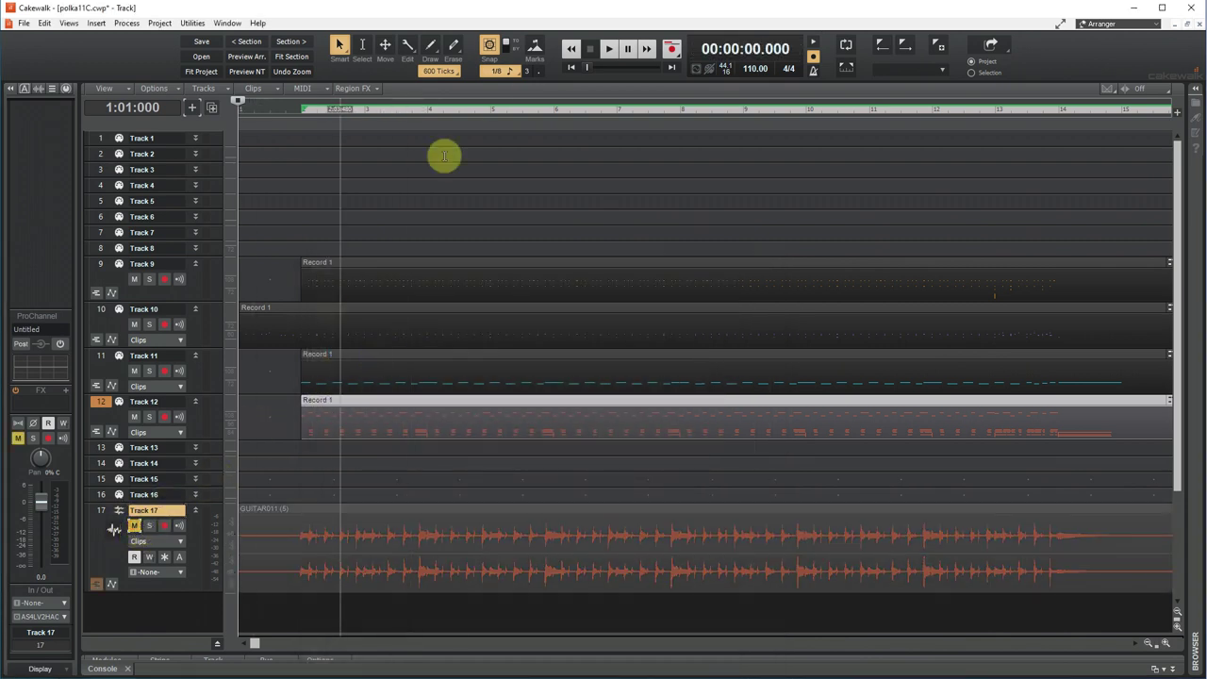
{"action": "left_click", "coordinate": [610, 55]}
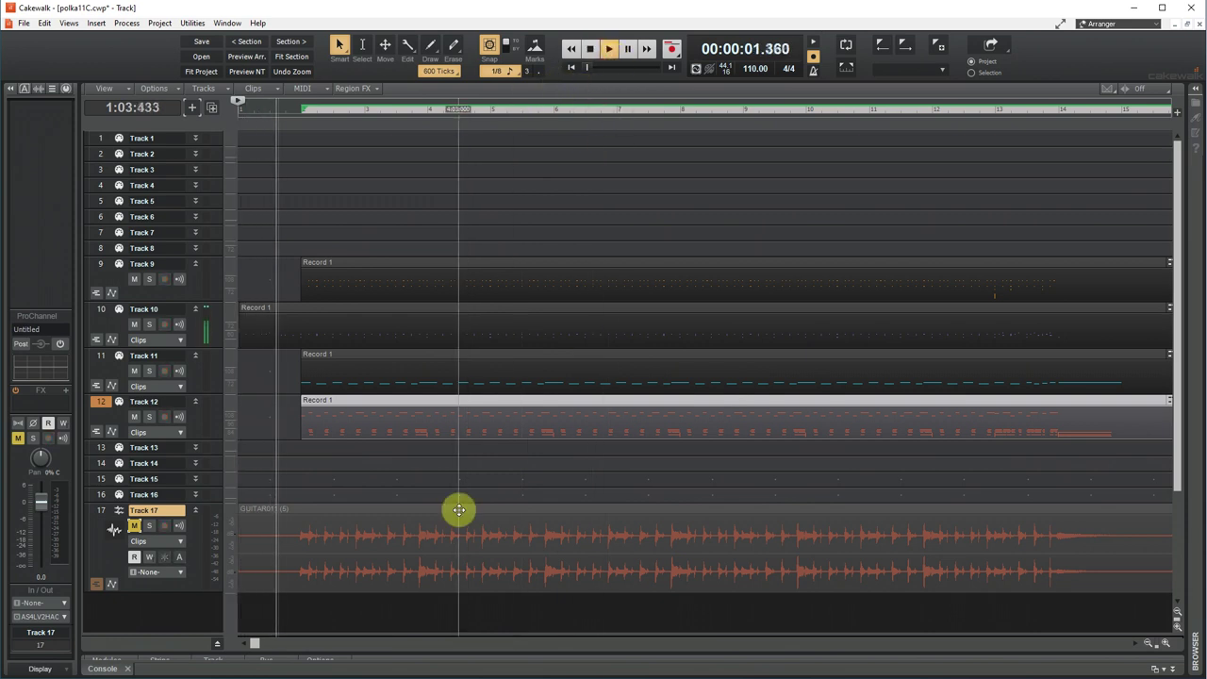
{"action": "scroll", "coordinate": [534, 476], "scroll_direction": "down", "scroll_amount": 5}
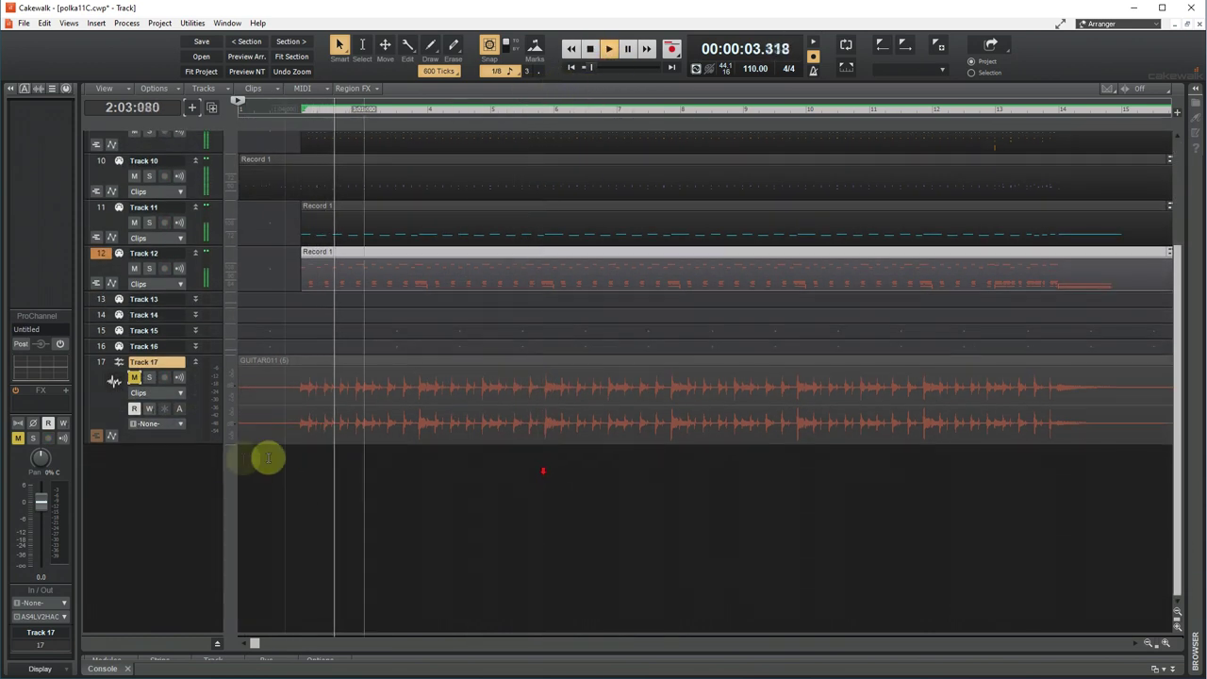
{"action": "left_click_drag", "start_coordinate": [200, 440], "coordinate": [208, 501]}
{"action": "left_click_drag", "start_coordinate": [216, 296], "coordinate": [225, 346]}
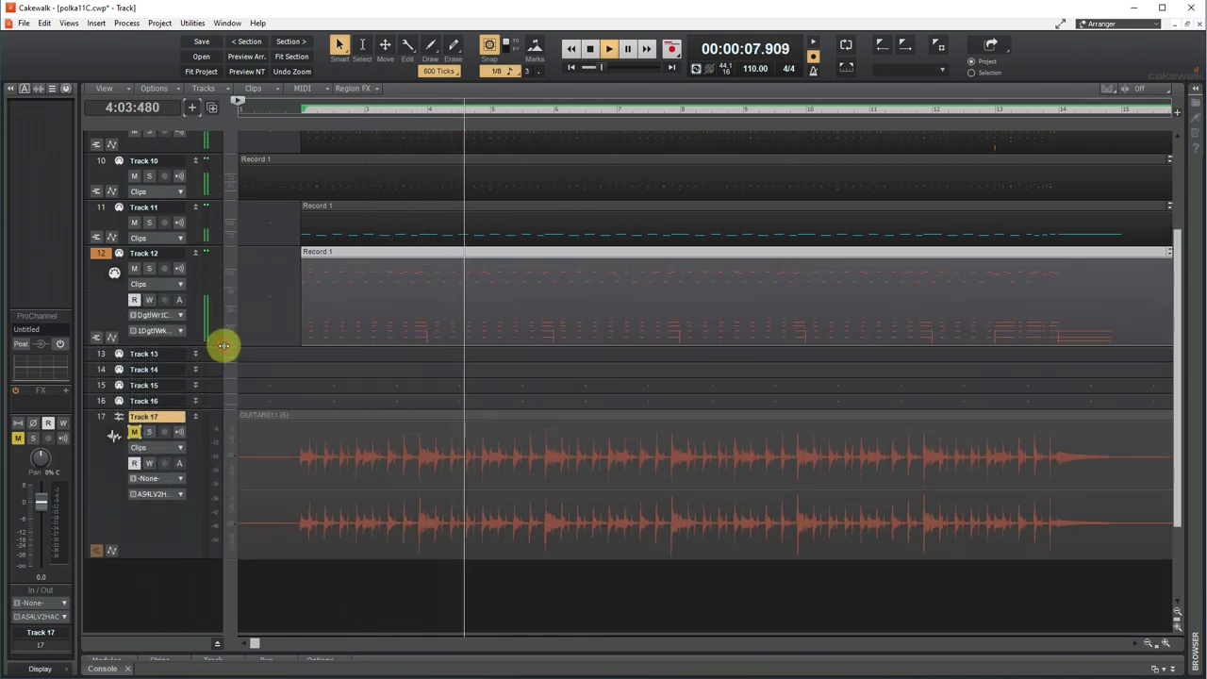
Mute Track 12 and unmute Track 17 to hear the imported guitar with the other parts, and stop playback.
{"action": "left_click", "coordinate": [135, 271]}
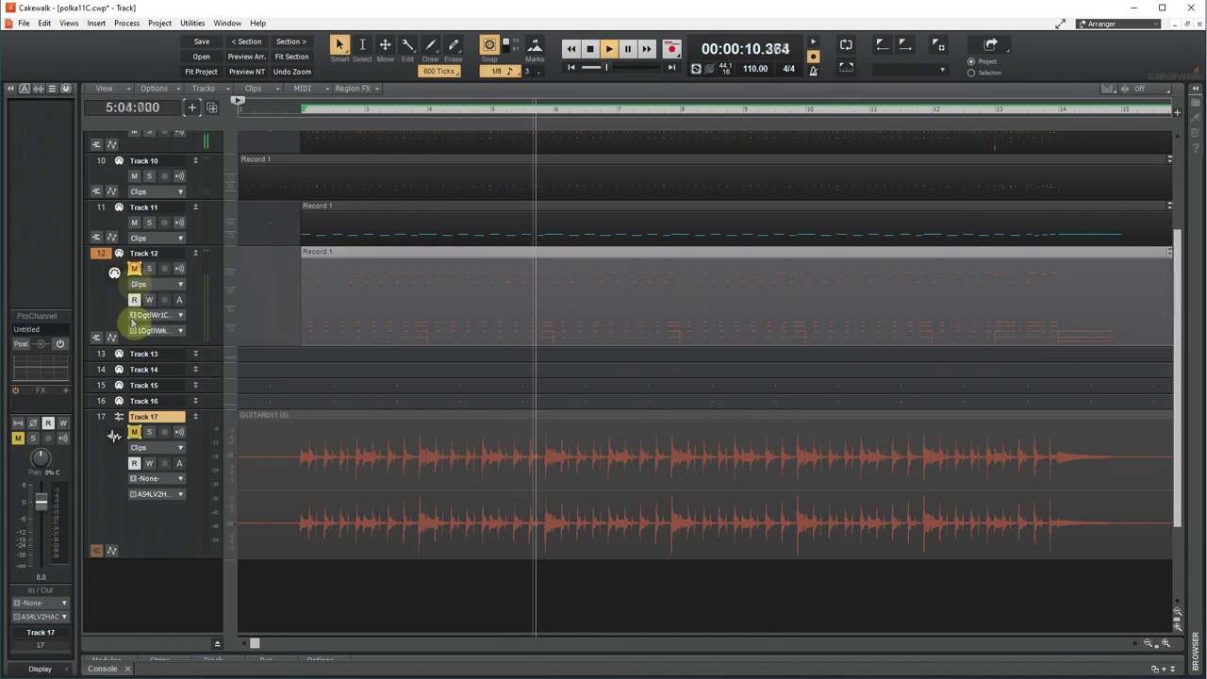
{"action": "left_click", "coordinate": [134, 432]}
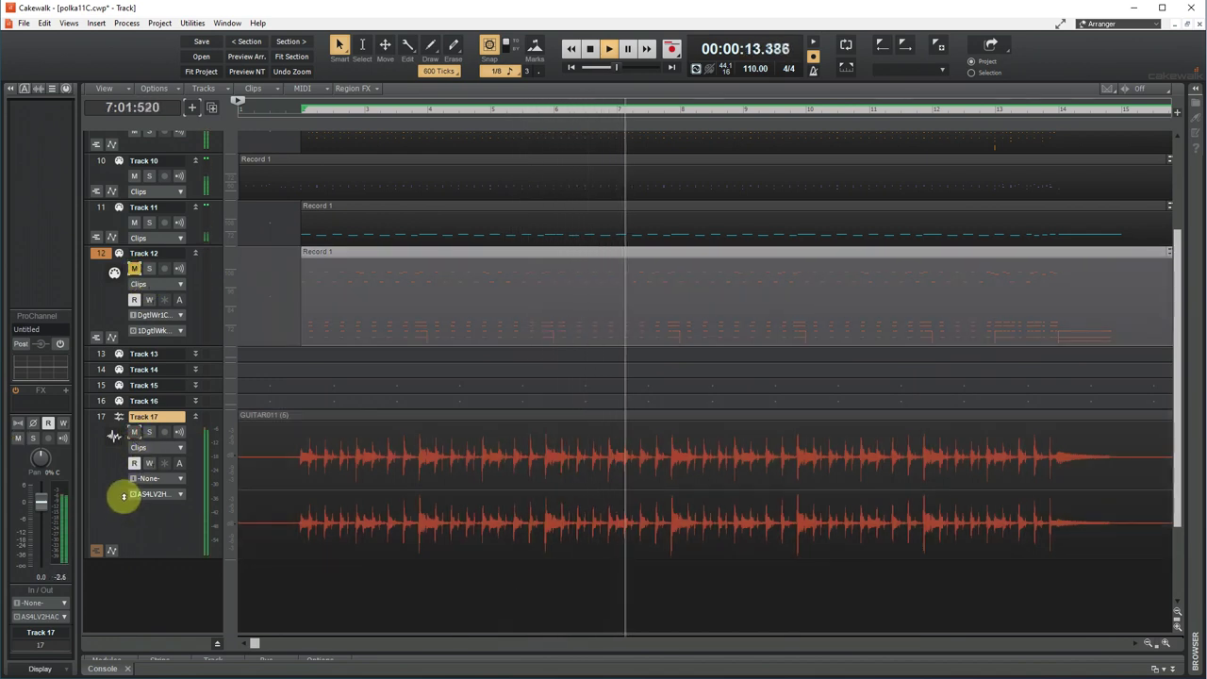
{"action": "left_click", "coordinate": [1167, 648]}
{"action": "left_click", "coordinate": [1166, 648]}
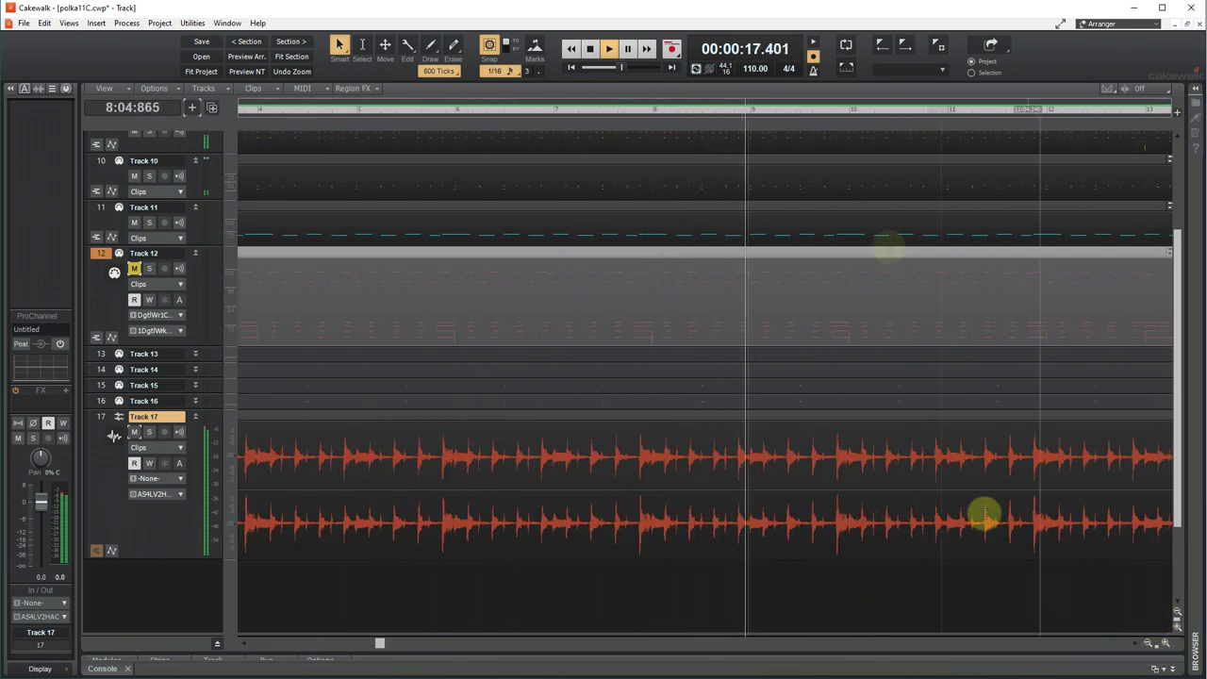
{"action": "left_click", "coordinate": [590, 49]}
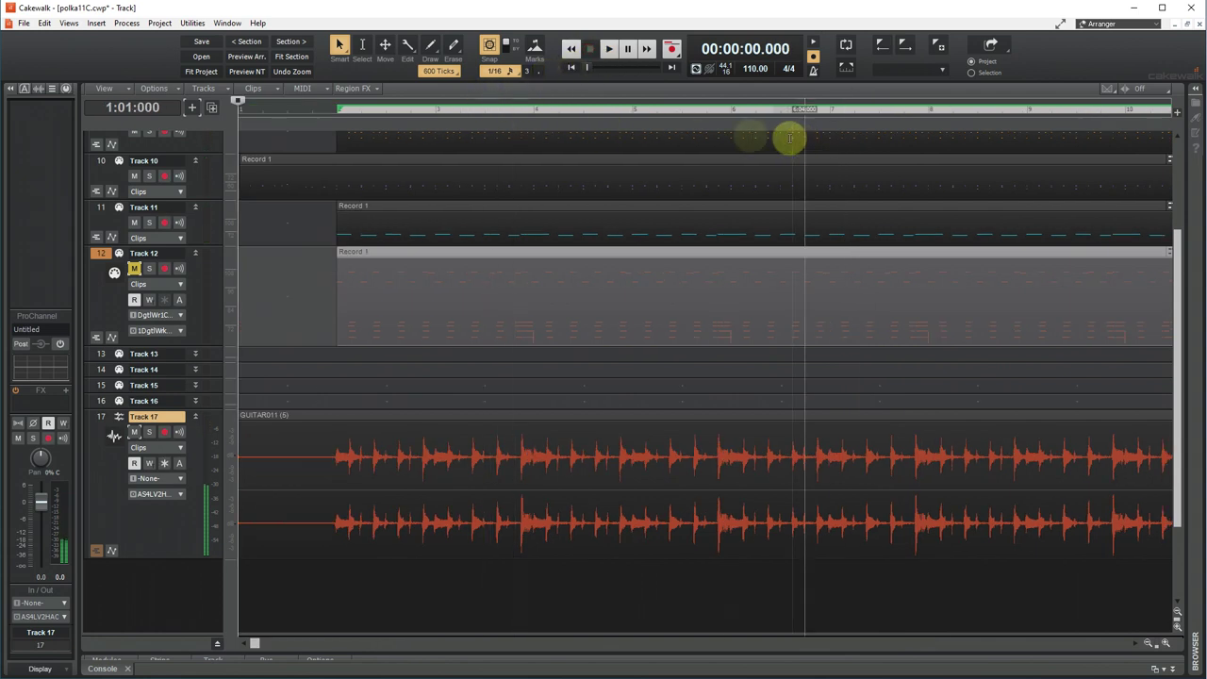
Set the loop range from 6:01 to 8:01 and play the project with looping enabled.
{"action": "left_click_drag", "start_coordinate": [731, 117], "coordinate": [932, 128]}
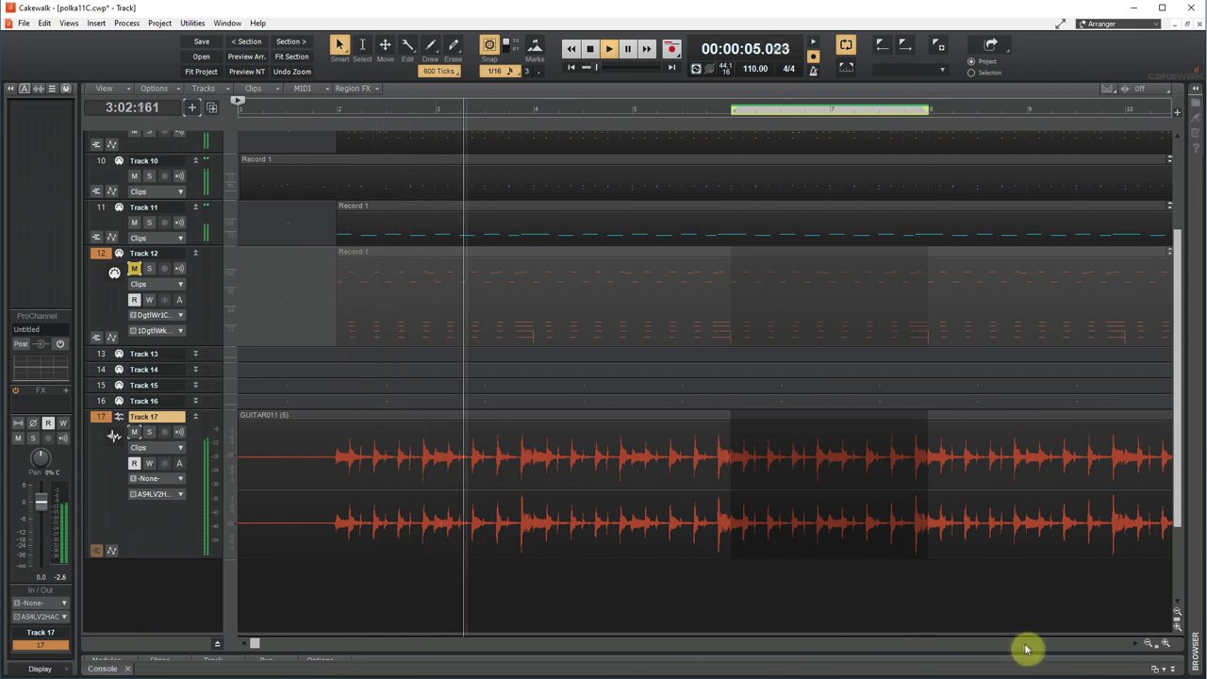
{"action": "left_click", "coordinate": [1167, 644]}
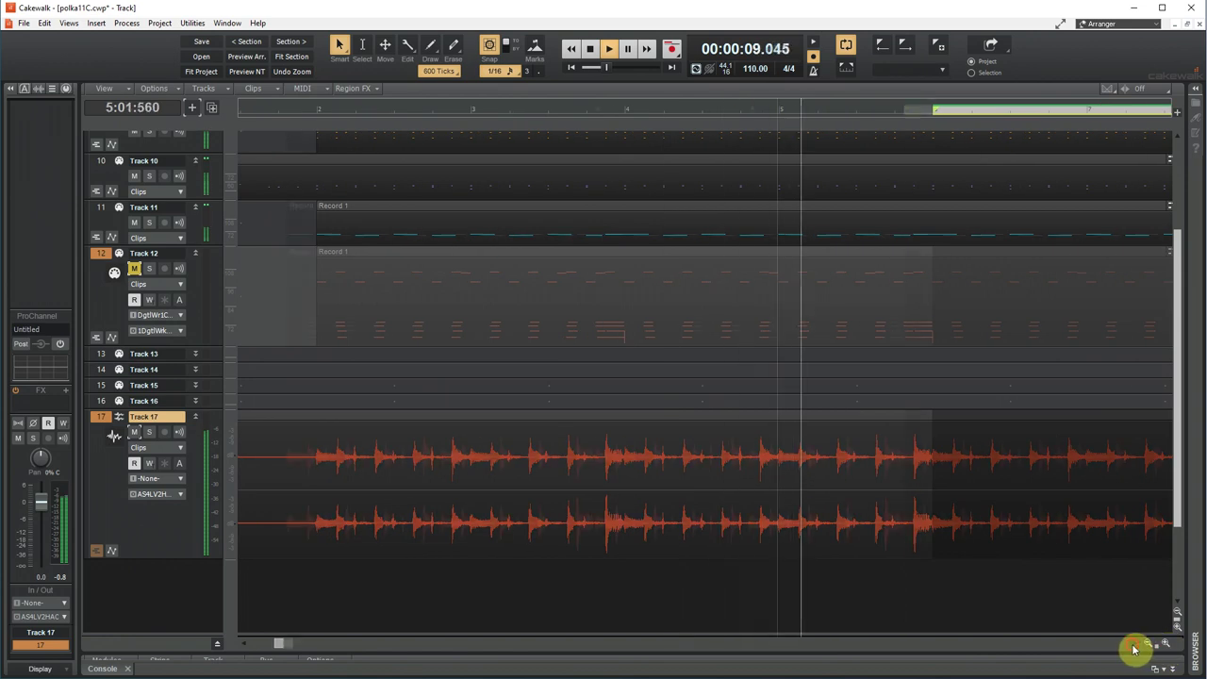
{"action": "left_click", "coordinate": [1135, 647]}
{"action": "left_click_drag", "start_coordinate": [1135, 649], "coordinate": [1135, 649]}
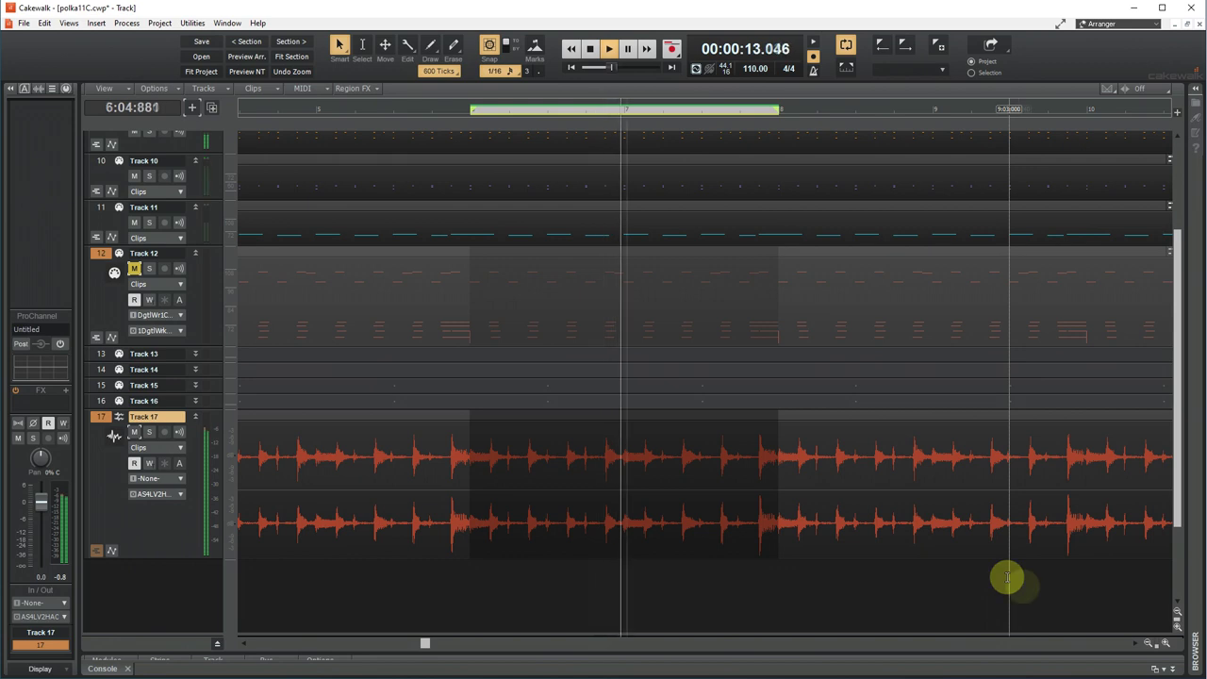
{"action": "left_click", "coordinate": [1169, 646]}
{"action": "left_click", "coordinate": [1169, 645]}
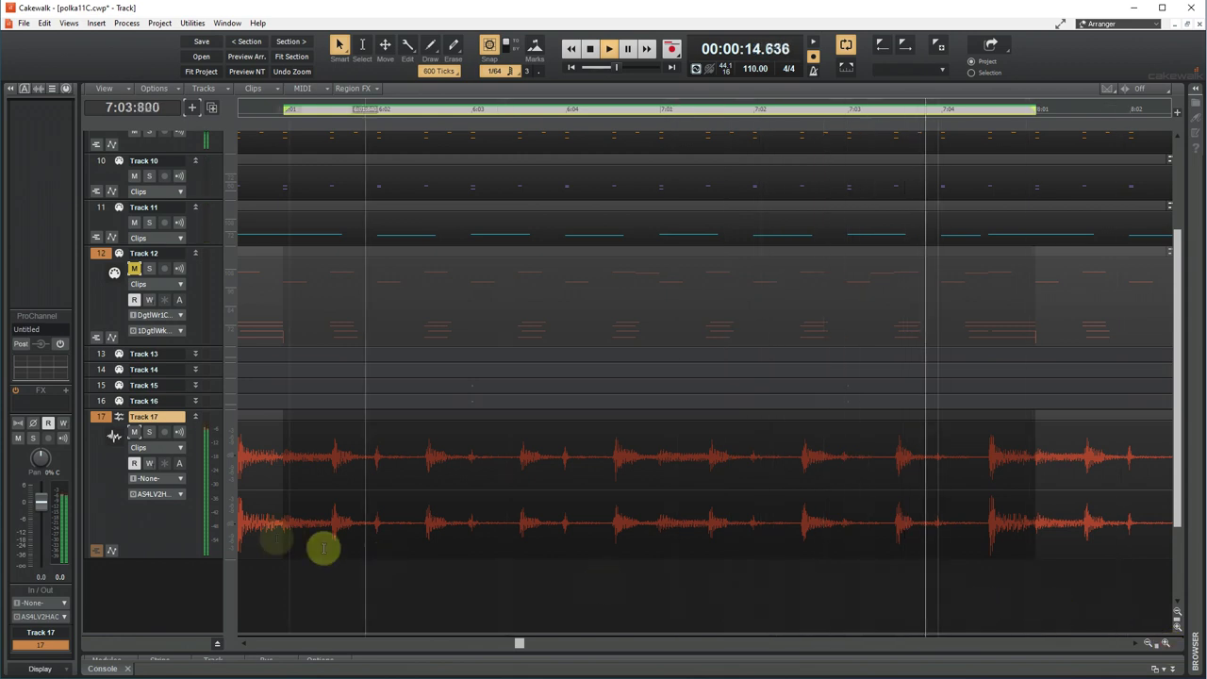
Compare the MIDI chords on Track 12 with the guitar audio on Track 17 by alternating their mutes during loop playback.
{"action": "left_click", "coordinate": [134, 431]}
{"action": "left_click", "coordinate": [134, 269]}
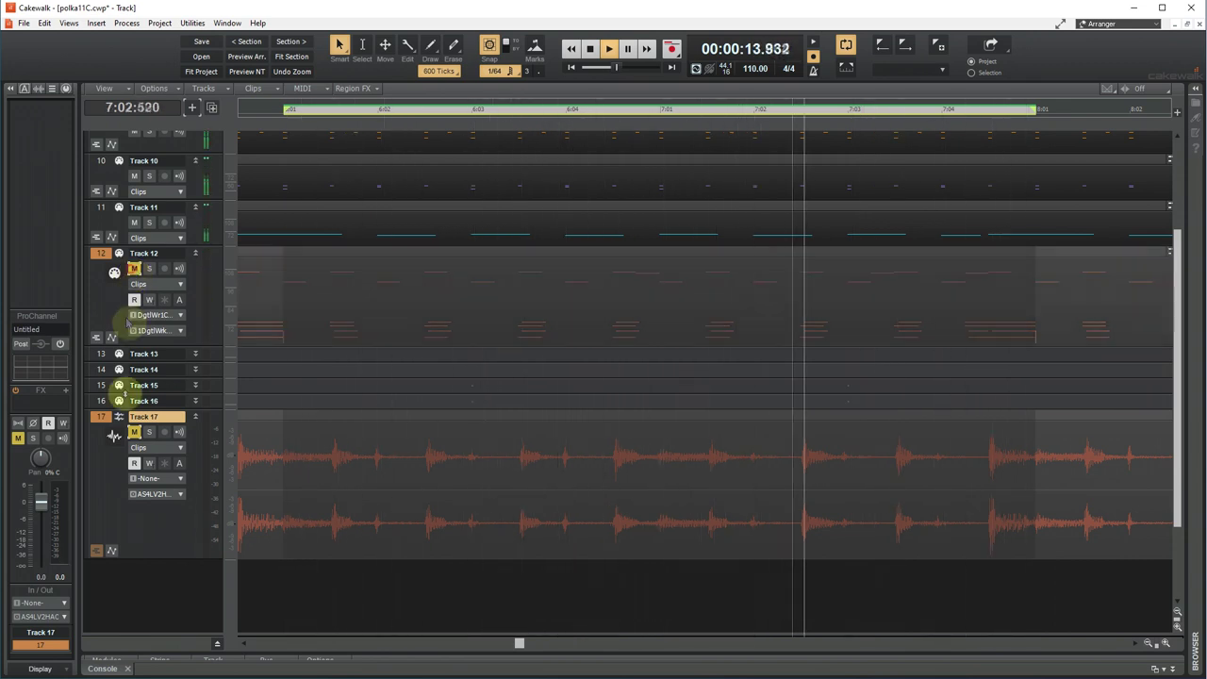
{"action": "left_click", "coordinate": [134, 431]}
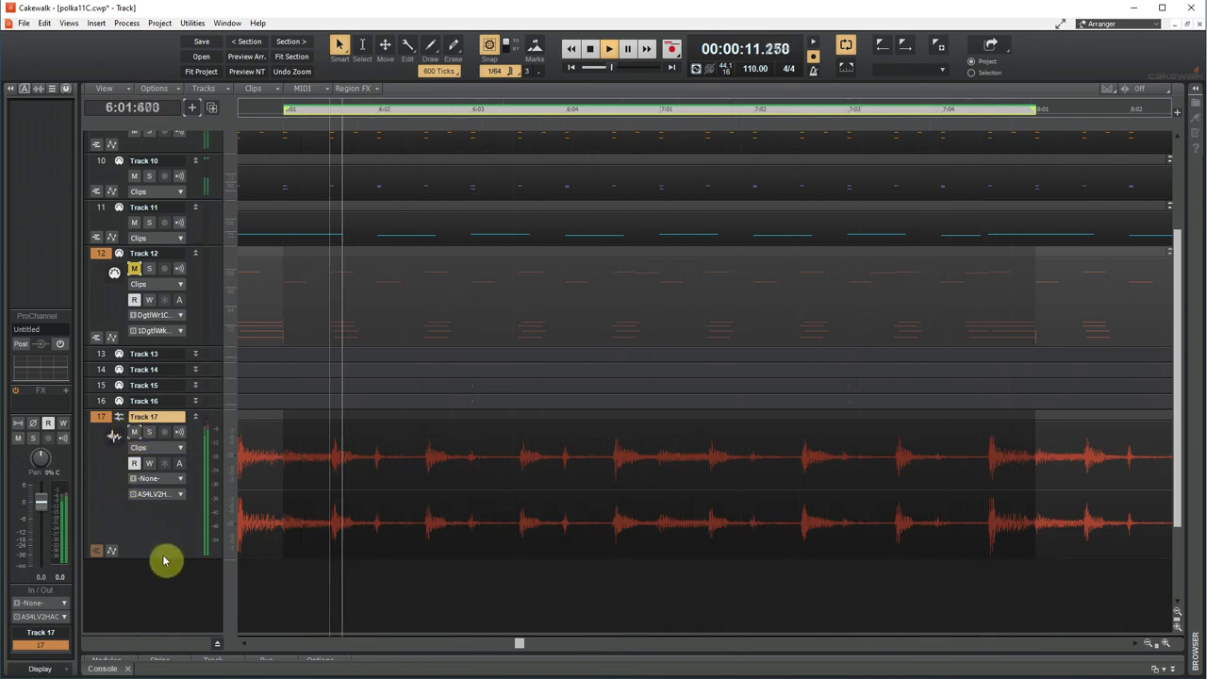
Stop playback, enlarge Track 17, and collapse the track headers to give the looped guitar waveform more room.
{"action": "left_click_drag", "start_coordinate": [161, 555], "coordinate": [167, 588]}
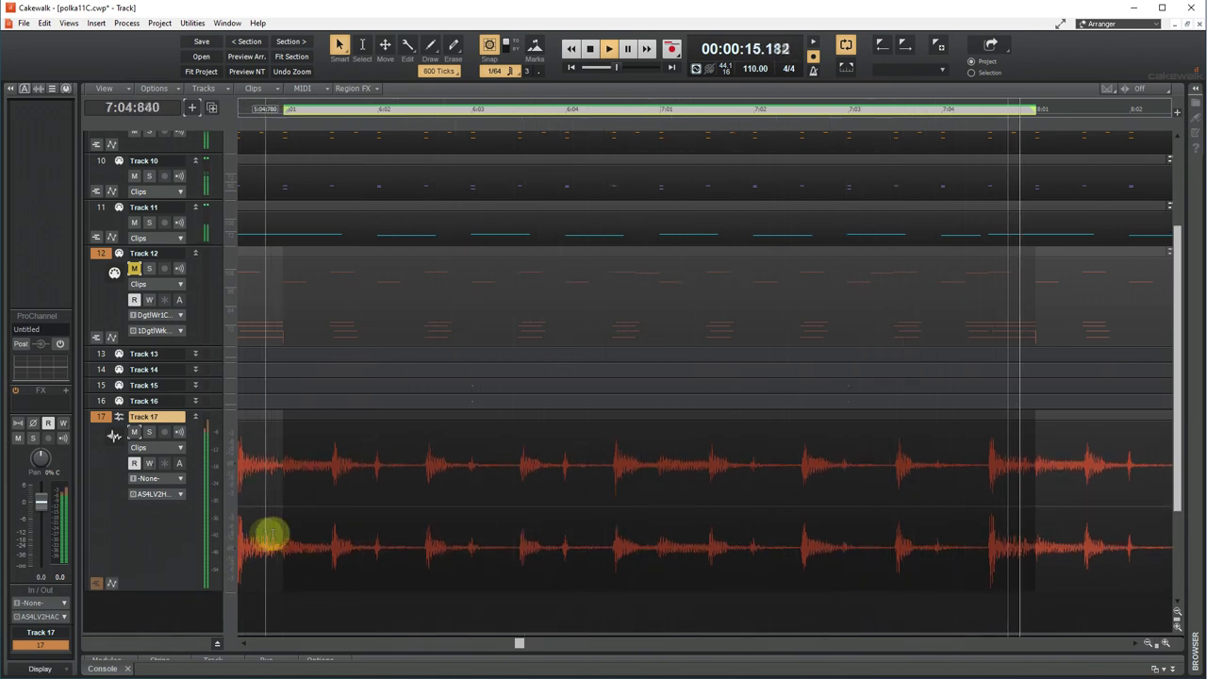
{"action": "left_click", "coordinate": [590, 50]}
{"action": "left_click_drag", "start_coordinate": [258, 645], "coordinate": [516, 650]}
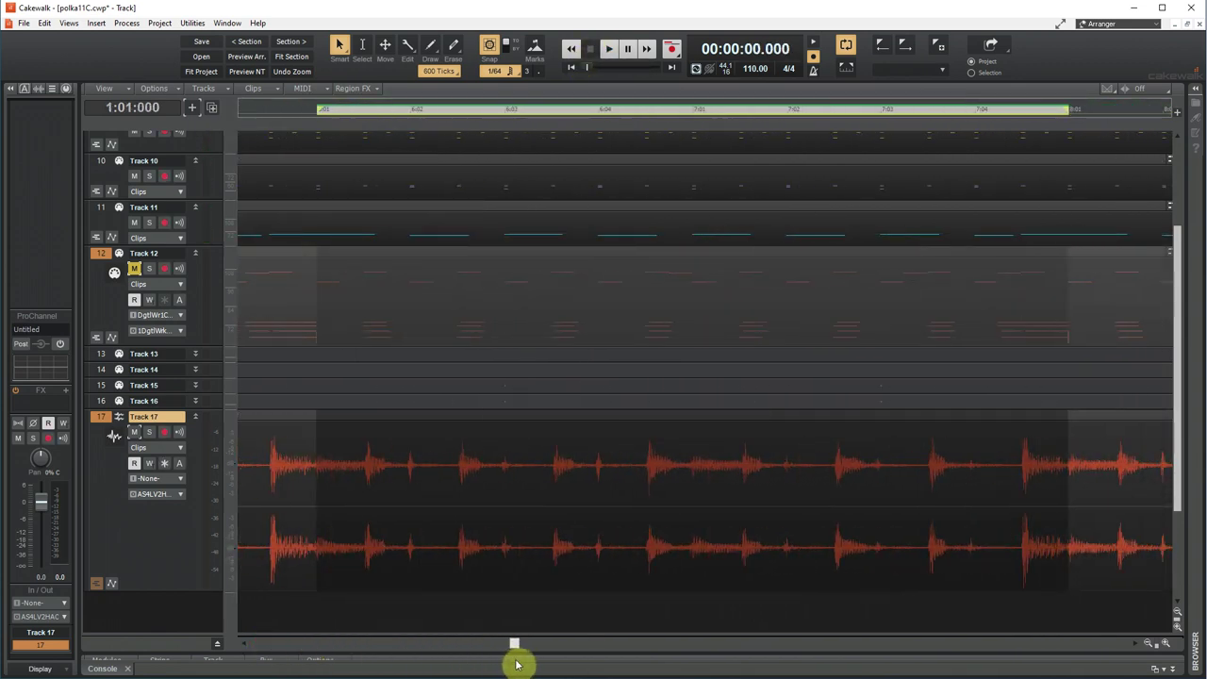
{"action": "scroll", "coordinate": [601, 453], "scroll_direction": "down", "scroll_amount": 3}
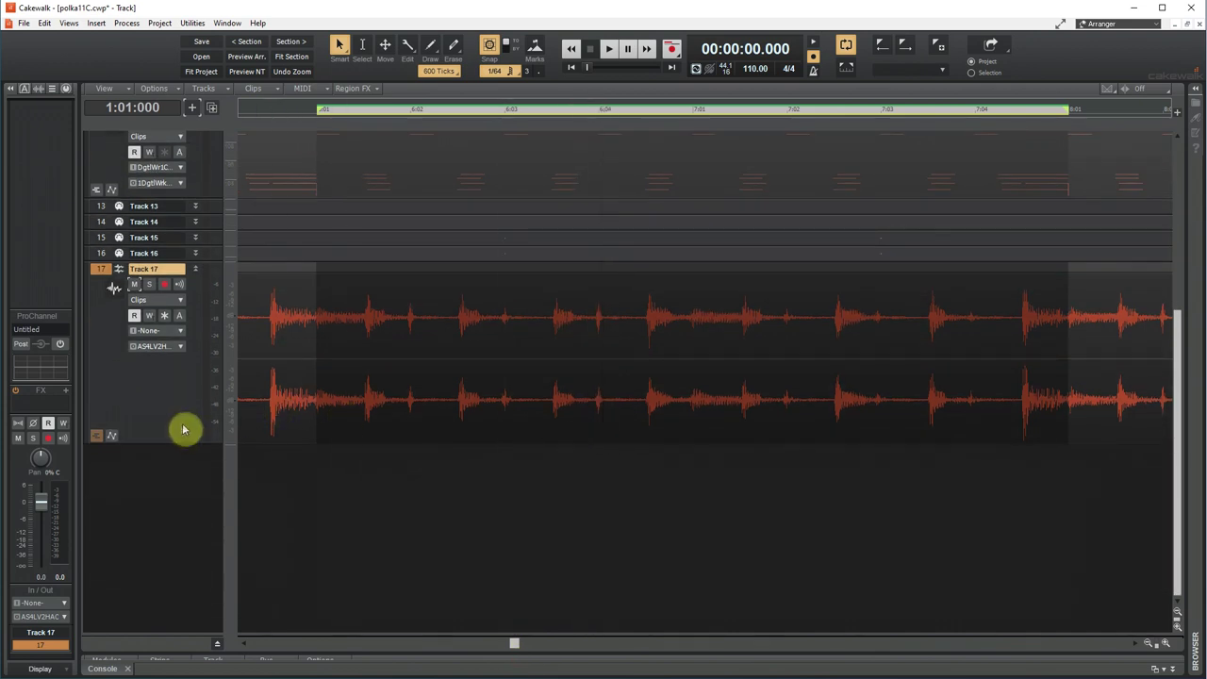
{"action": "left_click_drag", "start_coordinate": [179, 444], "coordinate": [188, 526]}
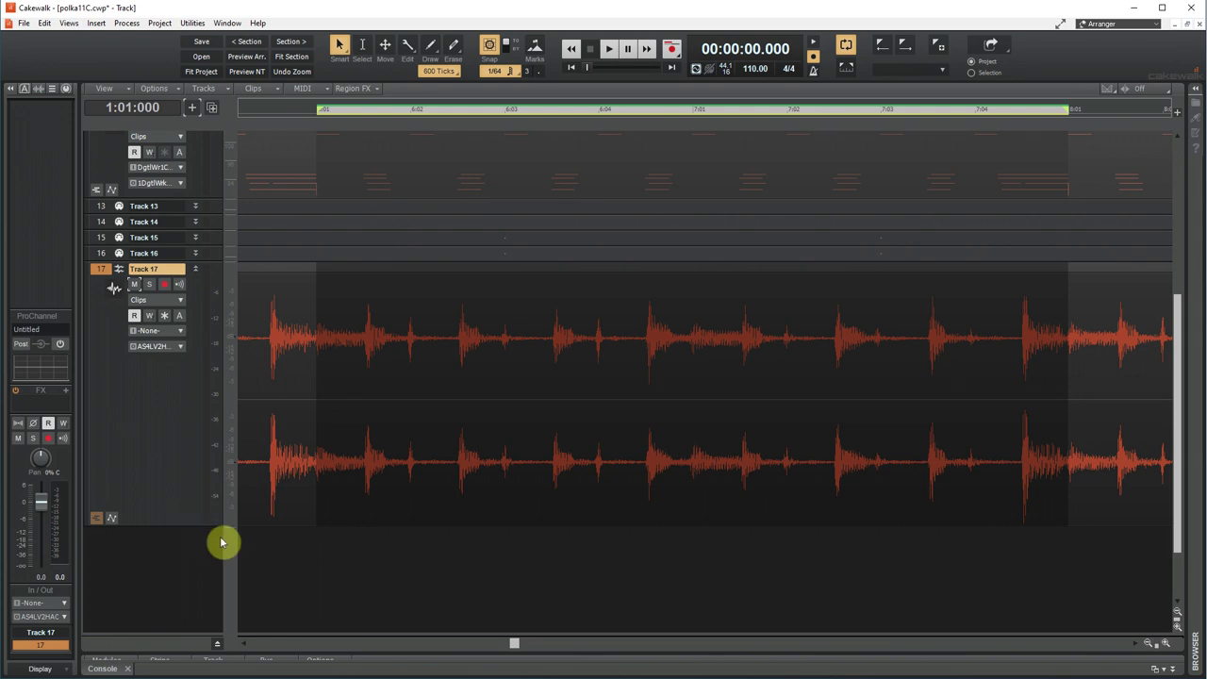
{"action": "left_click_drag", "start_coordinate": [224, 538], "coordinate": [96, 545]}
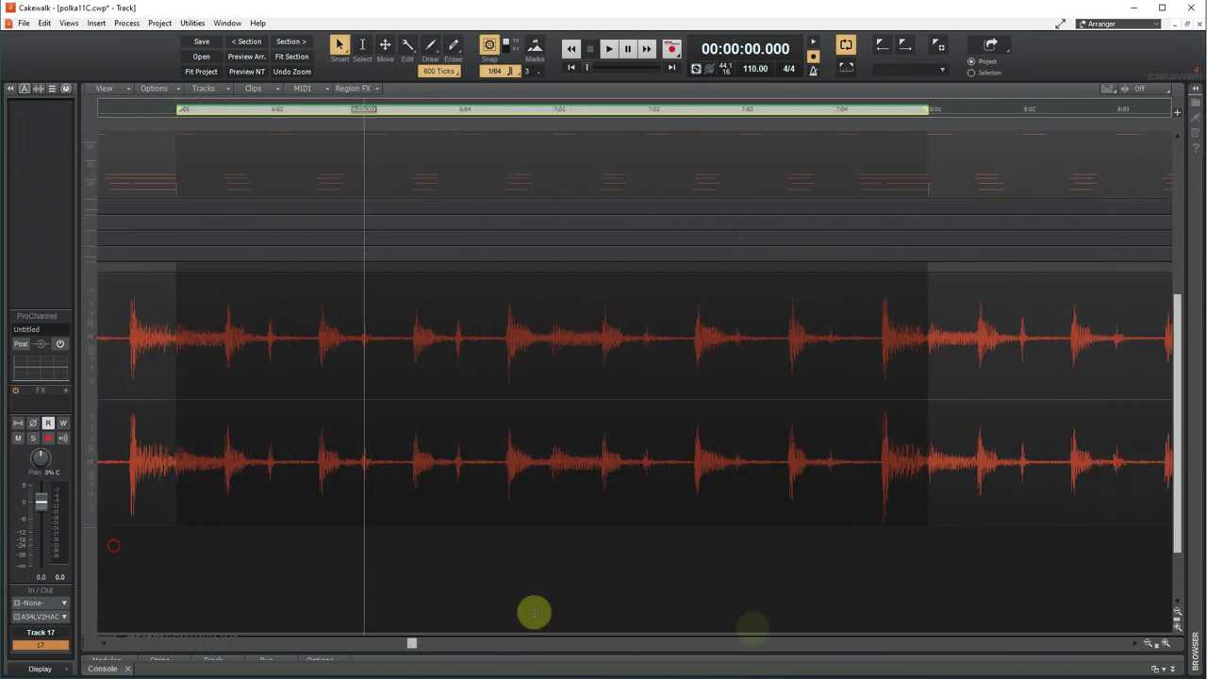
{"action": "left_click", "coordinate": [1167, 647]}
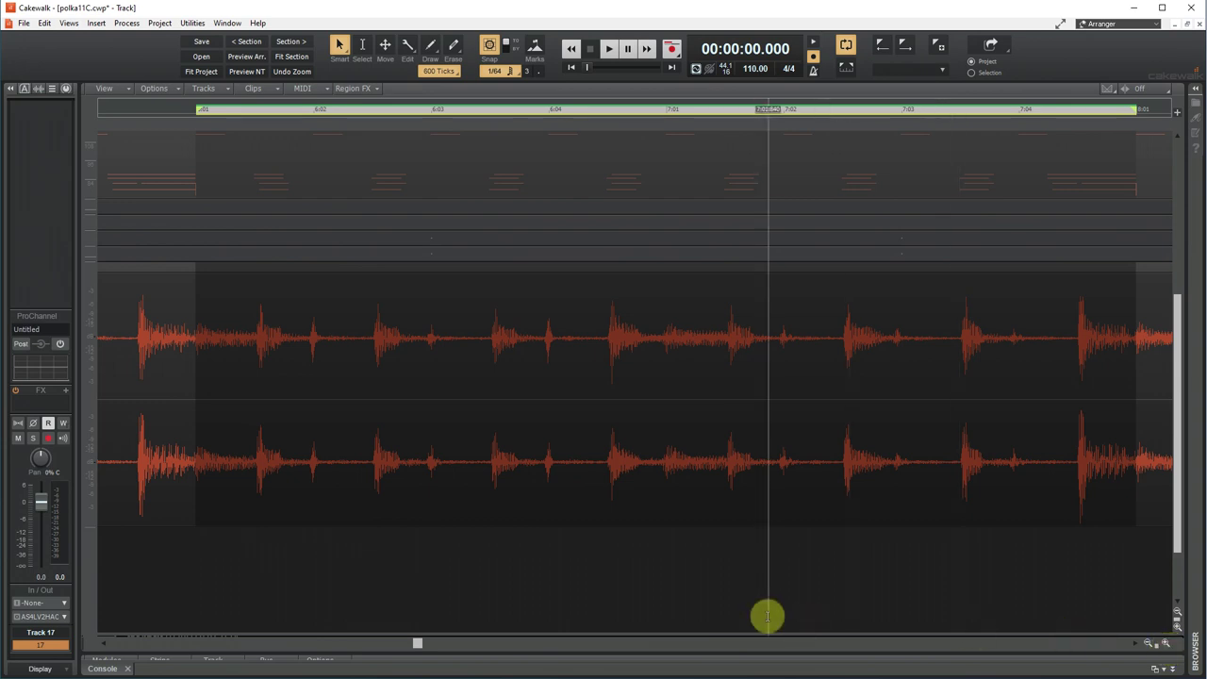
Split the guitar clip on Track 17 at 6:01:000.
{"action": "left_click", "coordinate": [197, 417]}
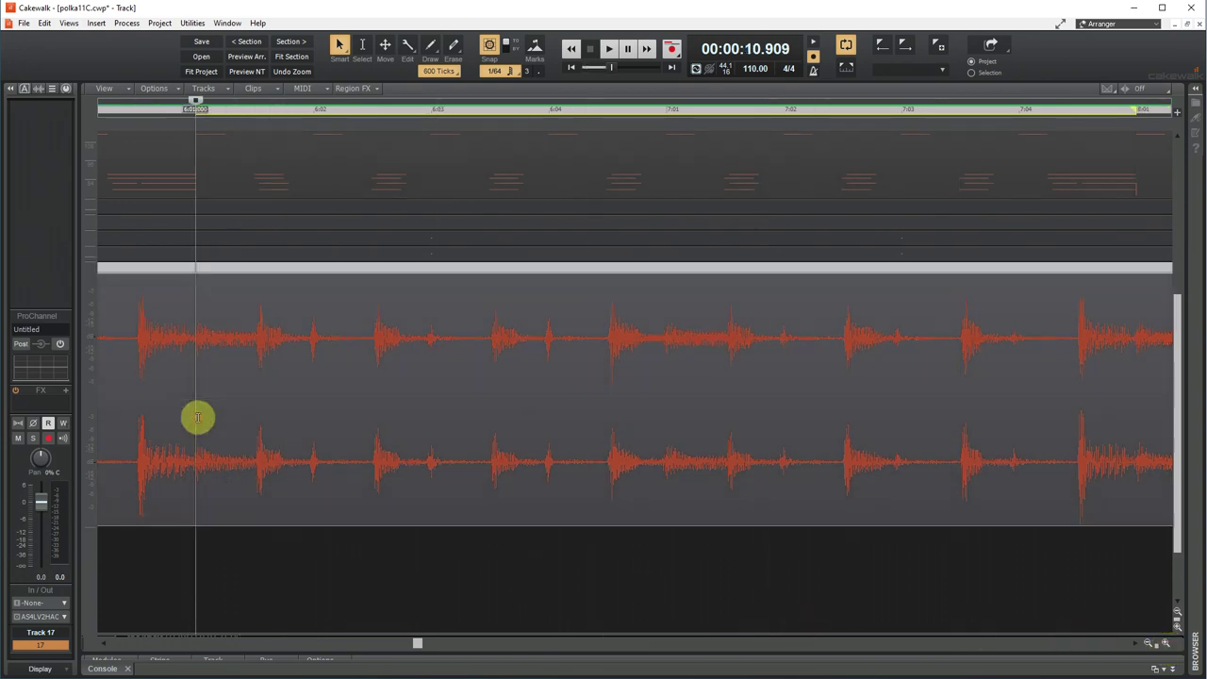
{"action": "right_click", "coordinate": [199, 420]}
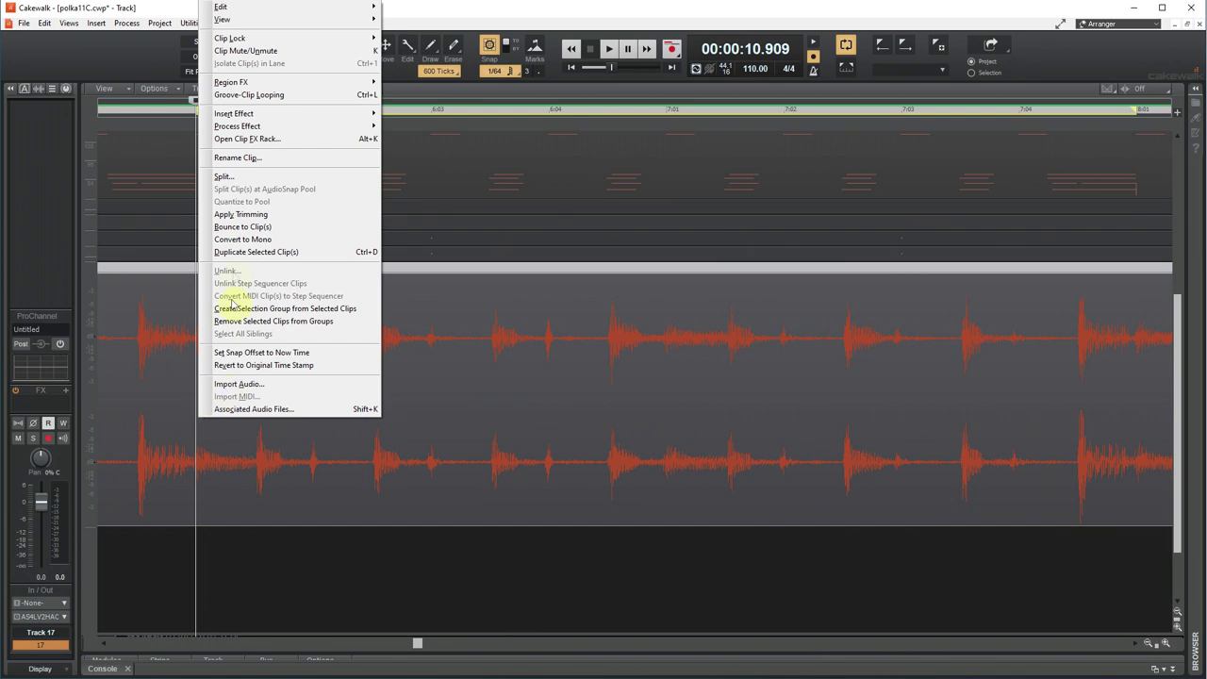
{"action": "left_click", "coordinate": [233, 179]}
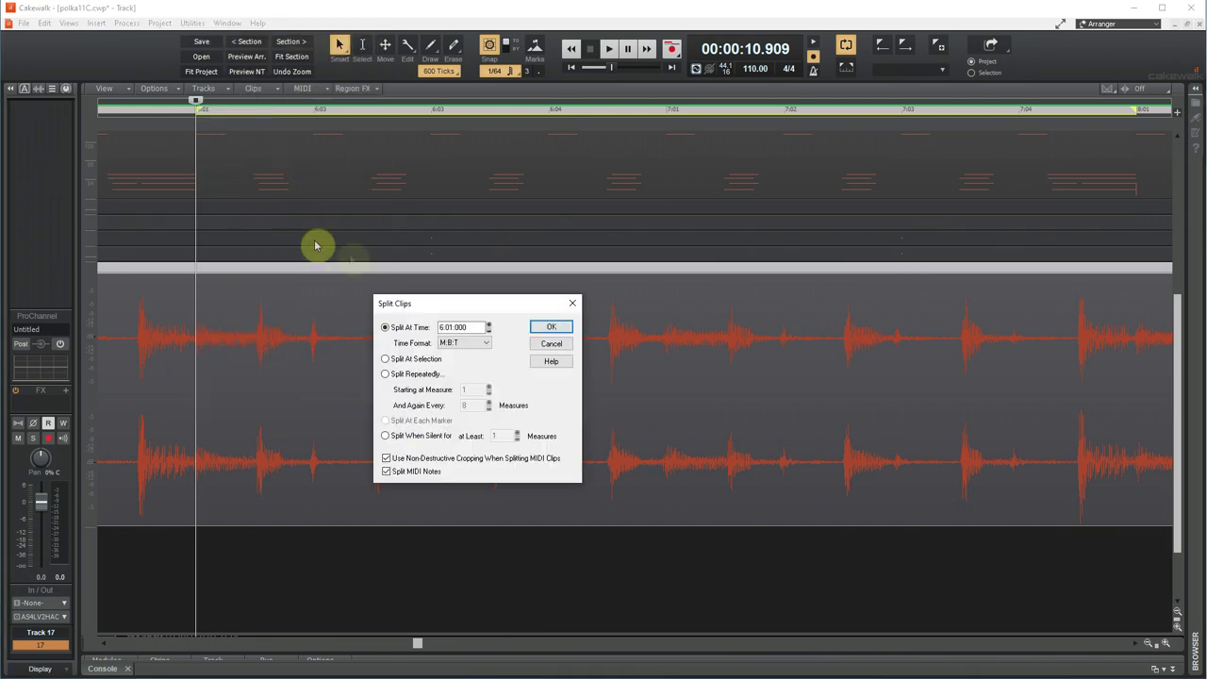
{"action": "left_click", "coordinate": [552, 327]}
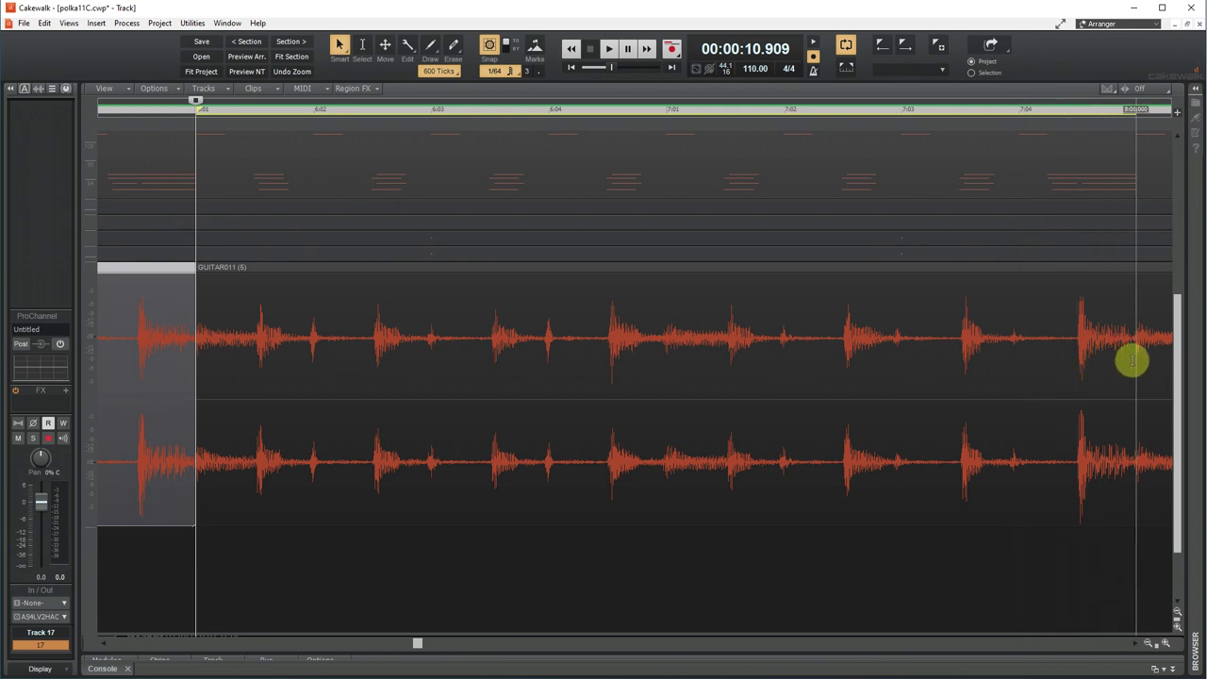
Split the guitar clip again at 8:01:000 to isolate the two-measure section.
{"action": "left_click", "coordinate": [1132, 361]}
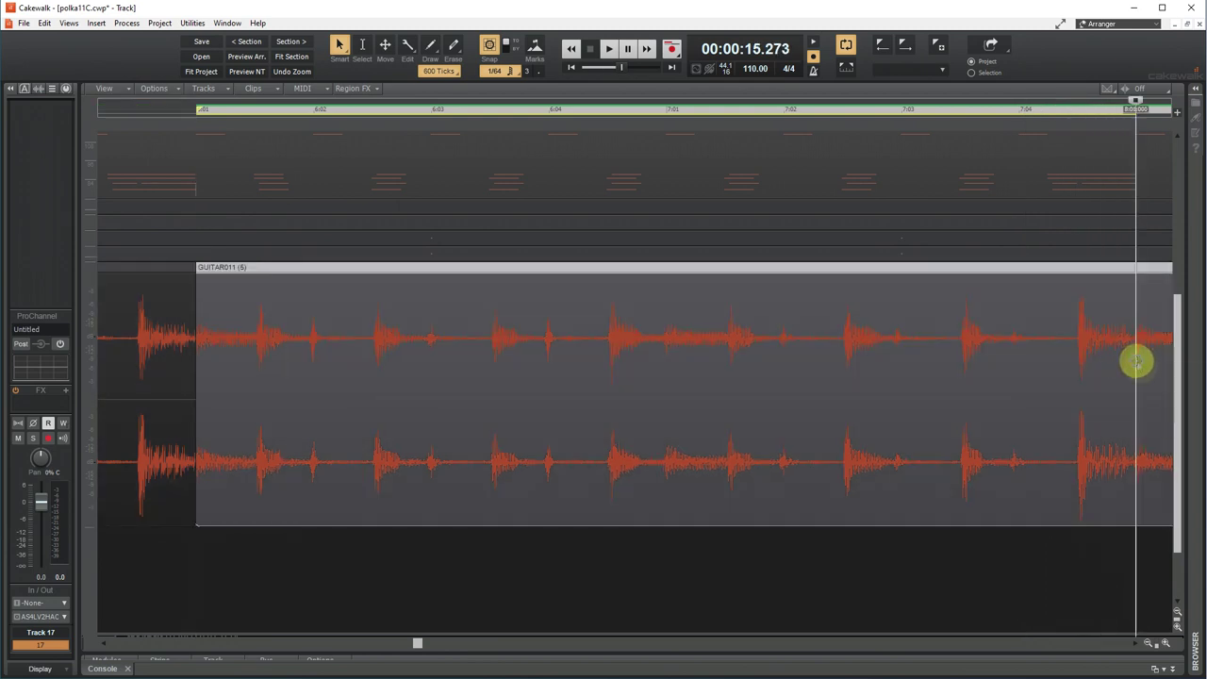
{"action": "right_click", "coordinate": [1137, 362]}
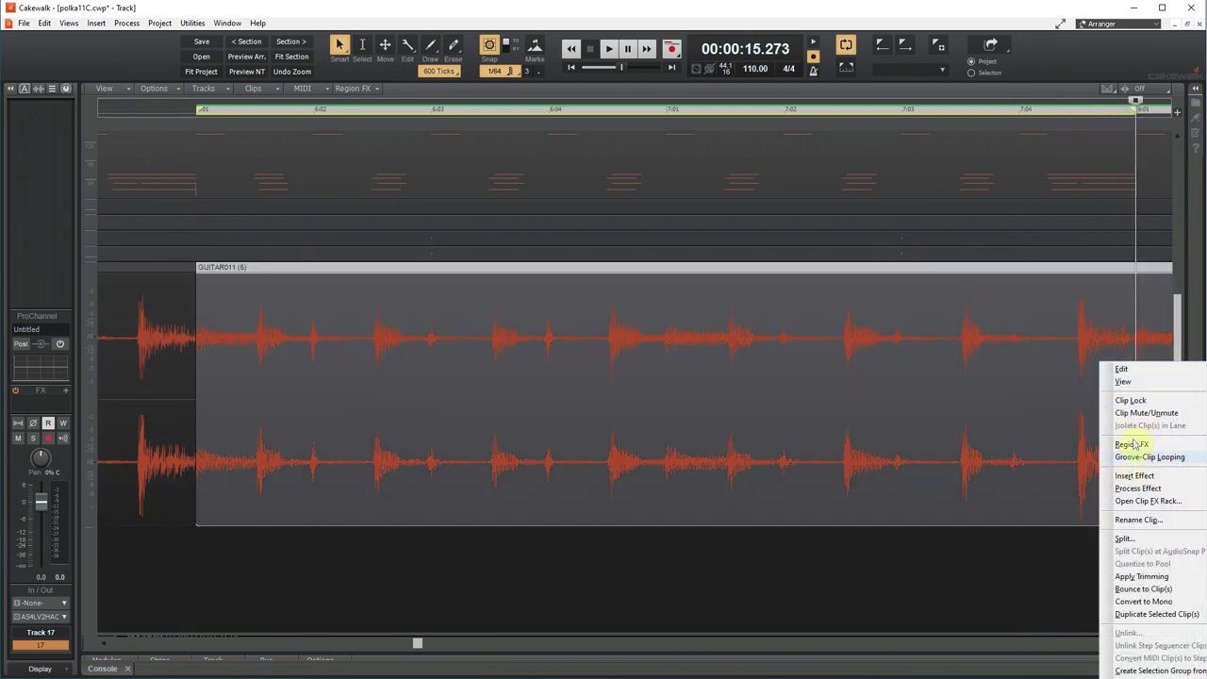
{"action": "left_click", "coordinate": [1126, 539]}
{"action": "left_click", "coordinate": [553, 327]}
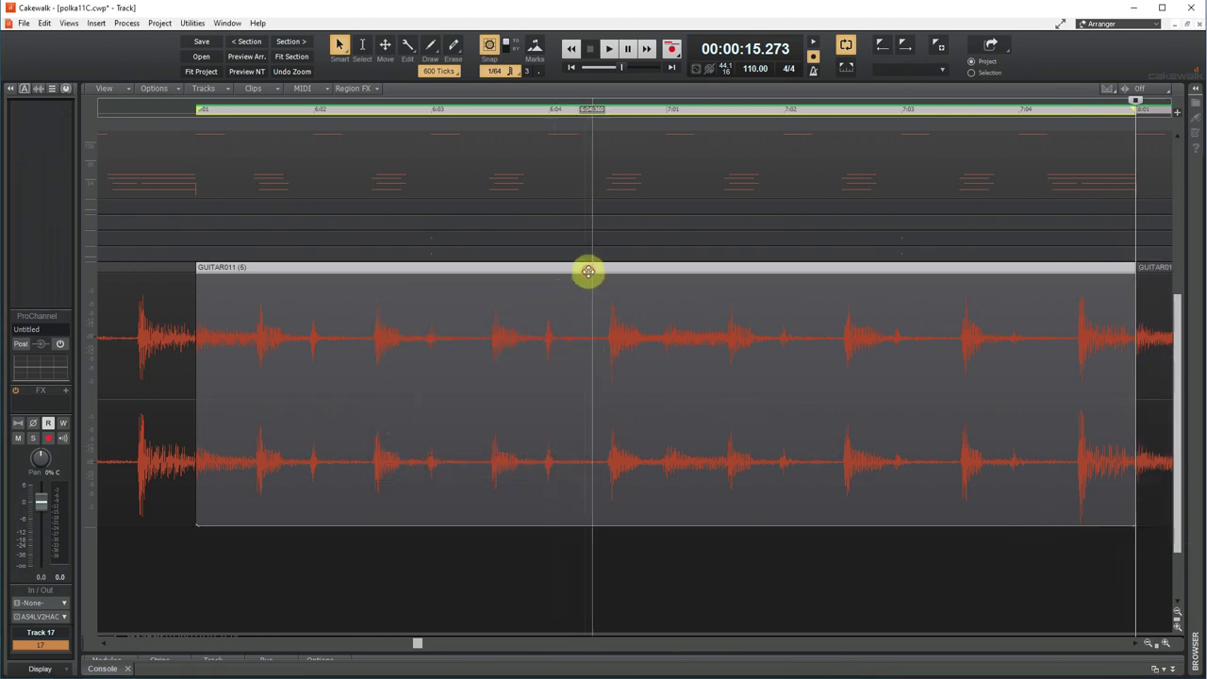
Play the isolated guitar section from 6:01 with Track 17 soloed, and stop playback.
{"action": "mouse_move", "coordinate": [563, 272]}
{"action": "left_mouse_down"}
{"action": "mouse_move", "coordinate": [224, 261]}
{"action": "mouse_move", "coordinate": [196, 272]}
{"action": "left_mouse_up"}
{"action": "left_click_drag", "start_coordinate": [194, 109], "coordinate": [197, 108]}
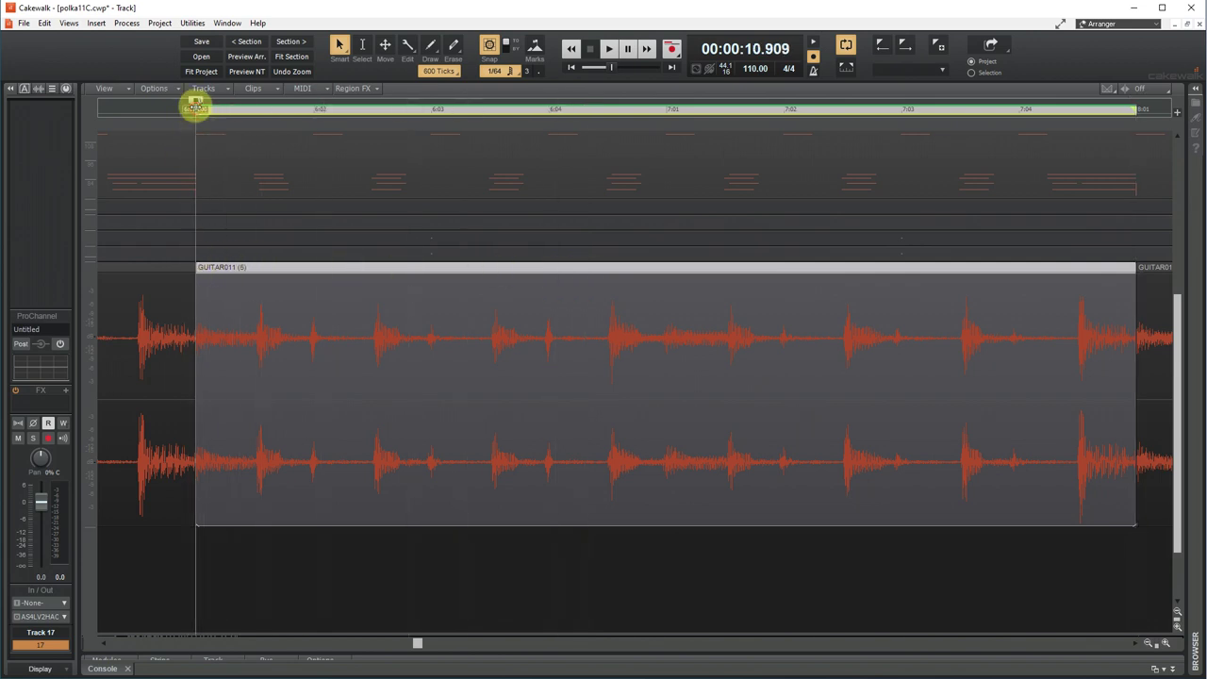
{"action": "left_click", "coordinate": [608, 49]}
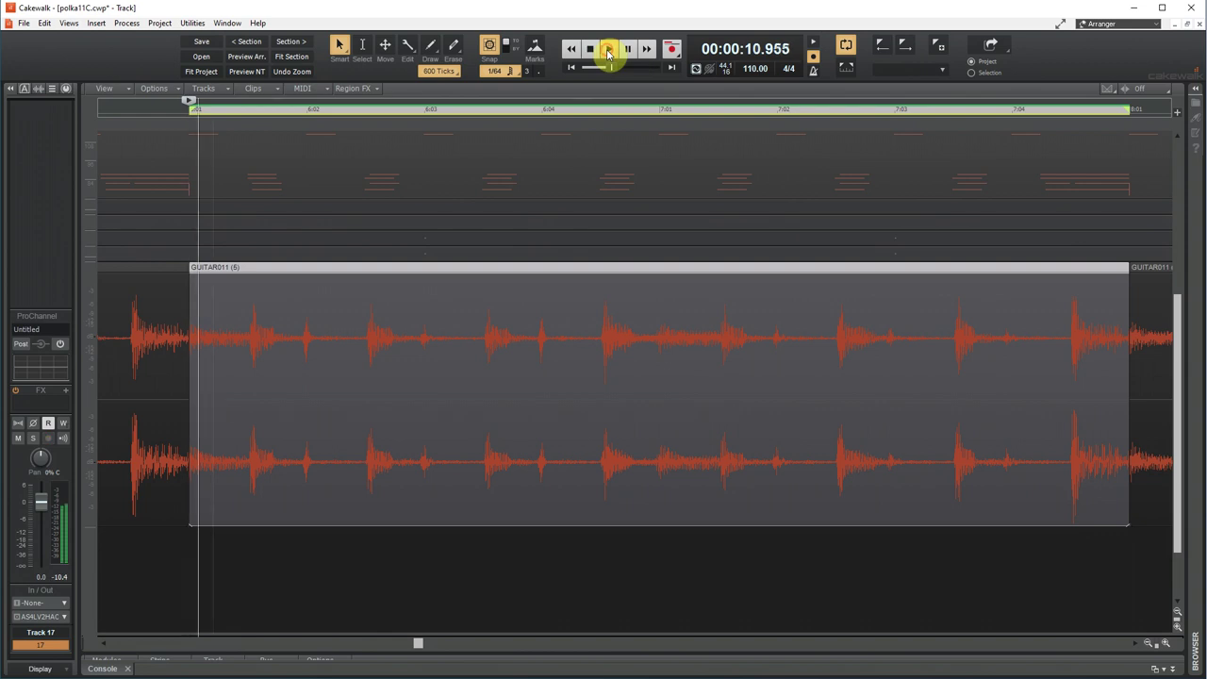
{"action": "left_click", "coordinate": [33, 439]}
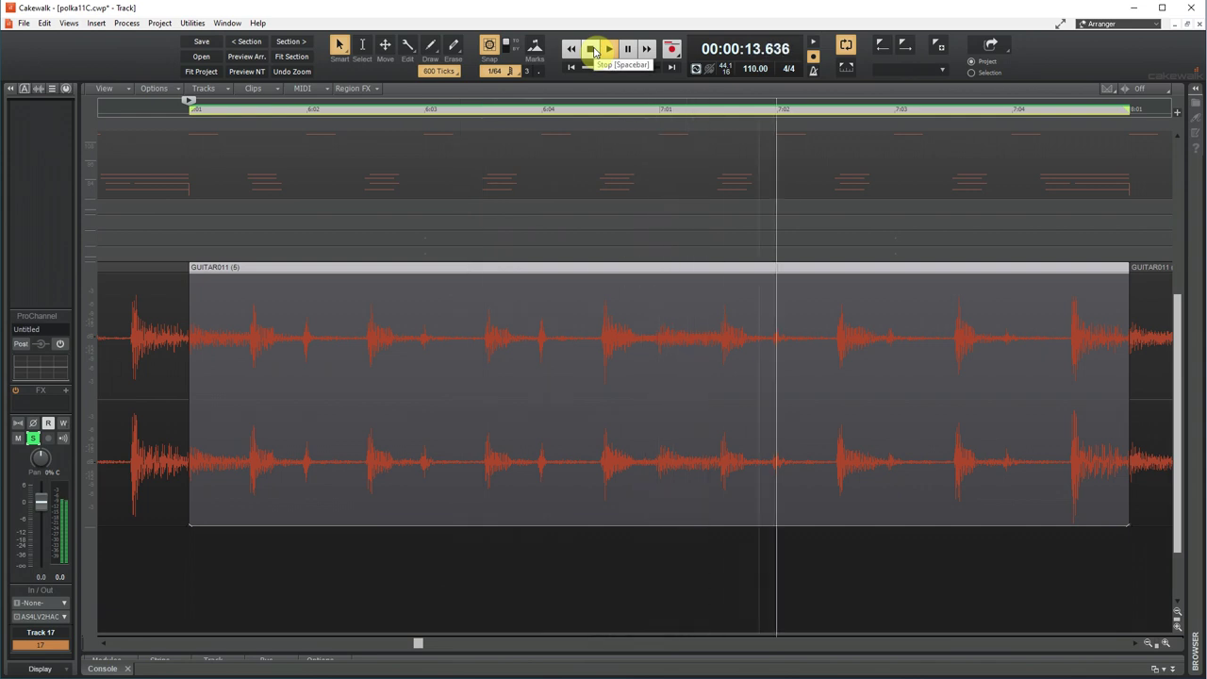
{"action": "left_click", "coordinate": [593, 50]}
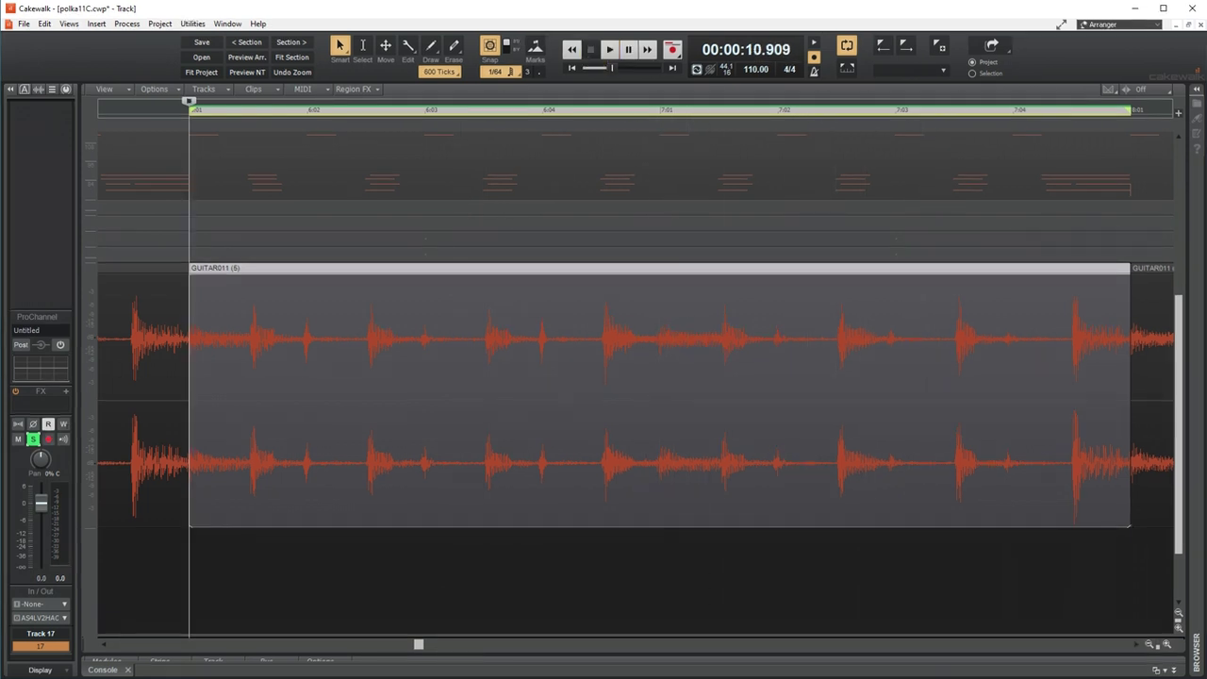
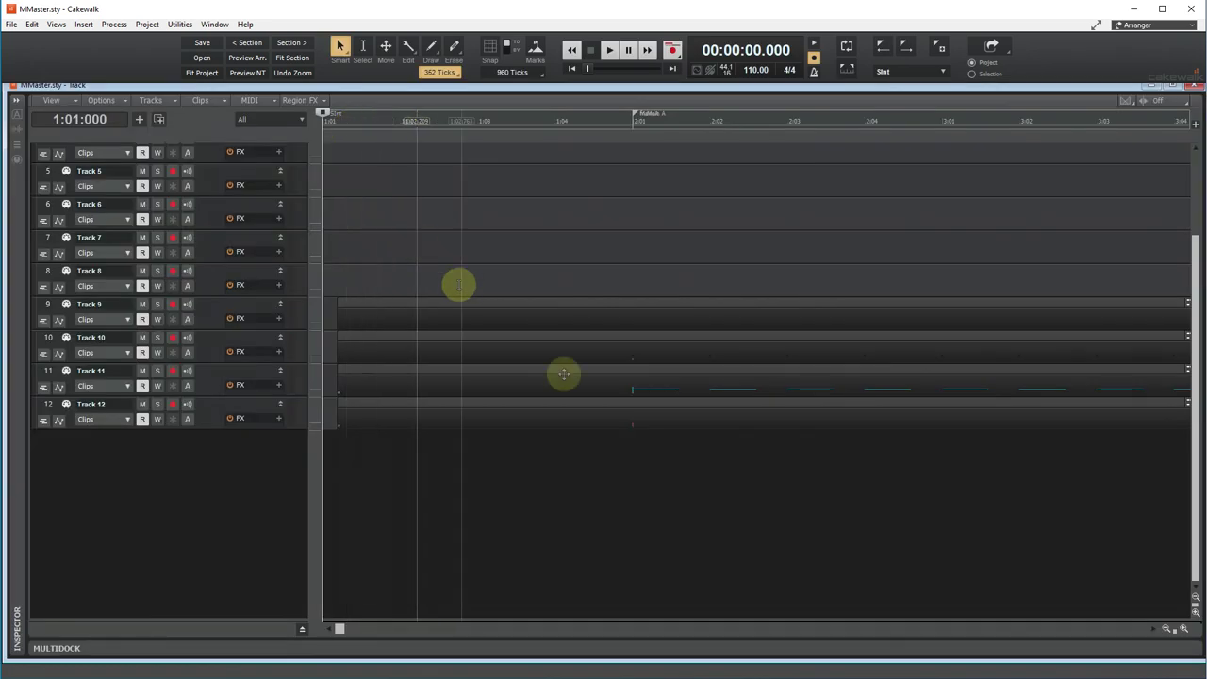
Play the MMaster.sty style with Track 3 muted, loop its Main C section, and pause playback.
{"action": "scroll", "coordinate": [659, 392], "scroll_direction": "up", "scroll_amount": 3}
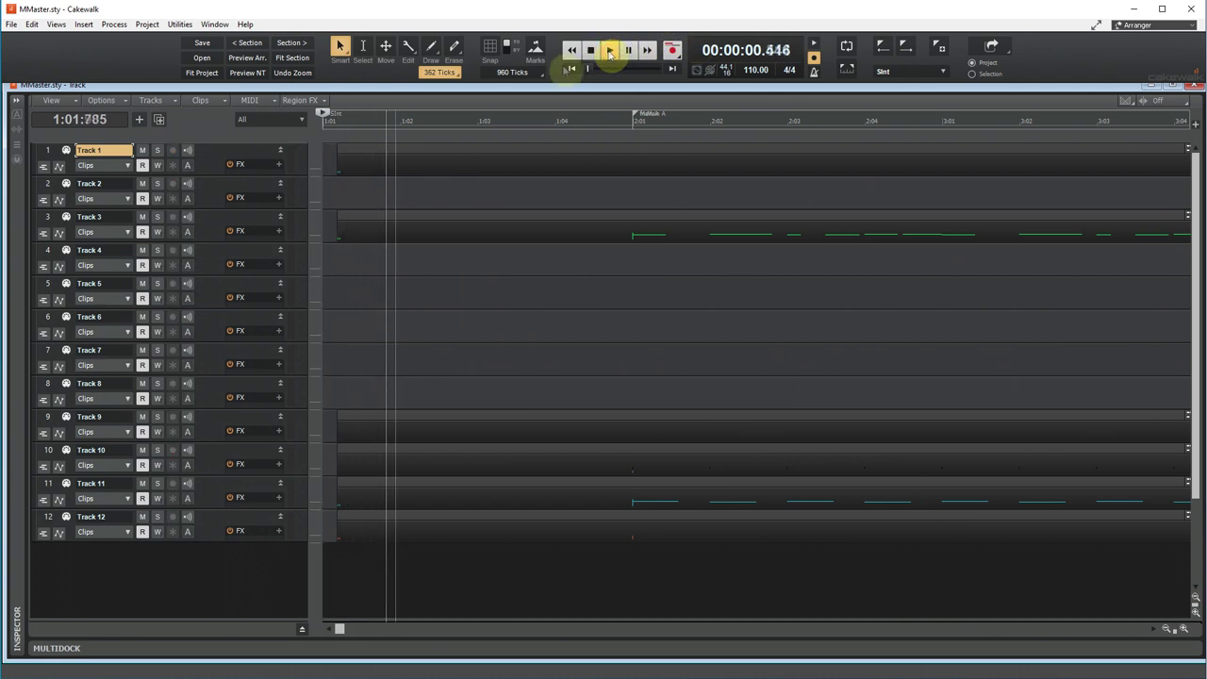
{"action": "left_click", "coordinate": [145, 219]}
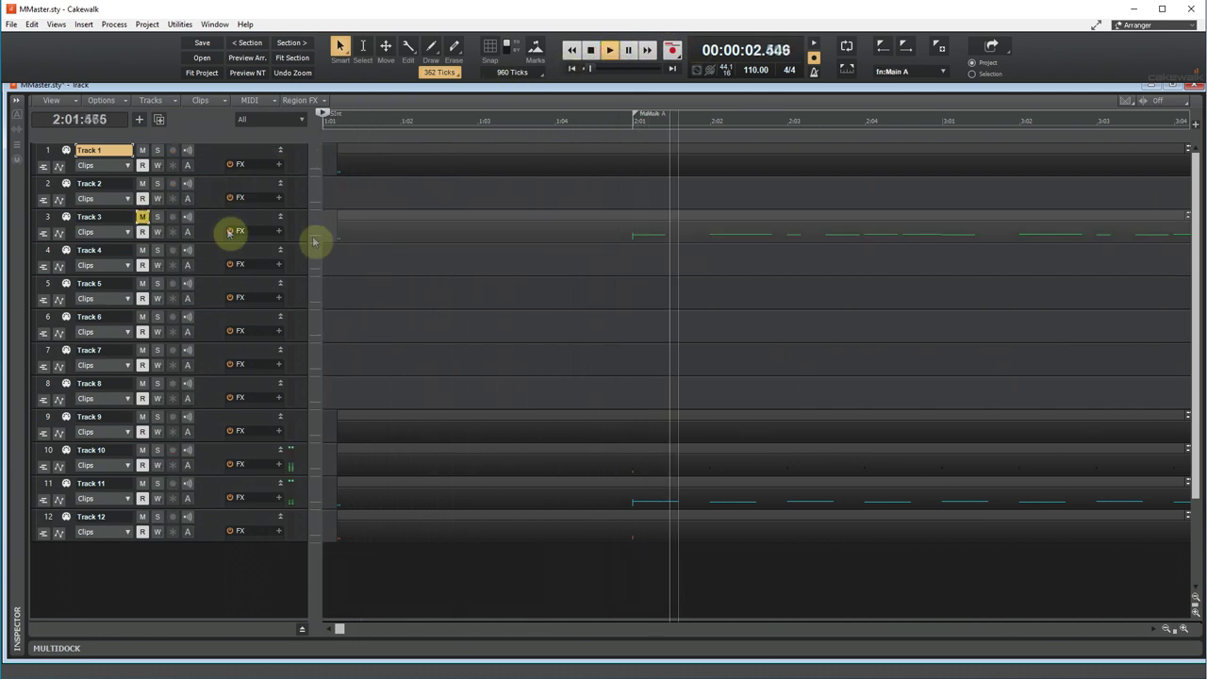
{"action": "scroll", "coordinate": [807, 293], "scroll_direction": "down", "scroll_amount": 8}
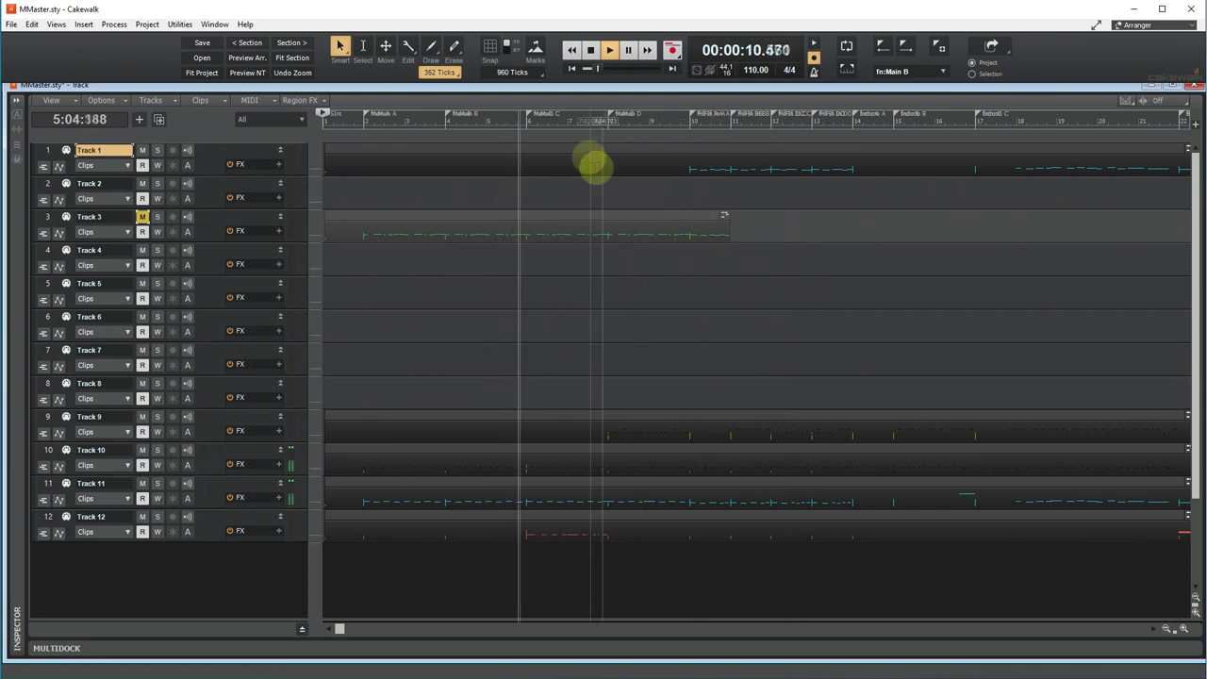
{"action": "left_click", "coordinate": [570, 113]}
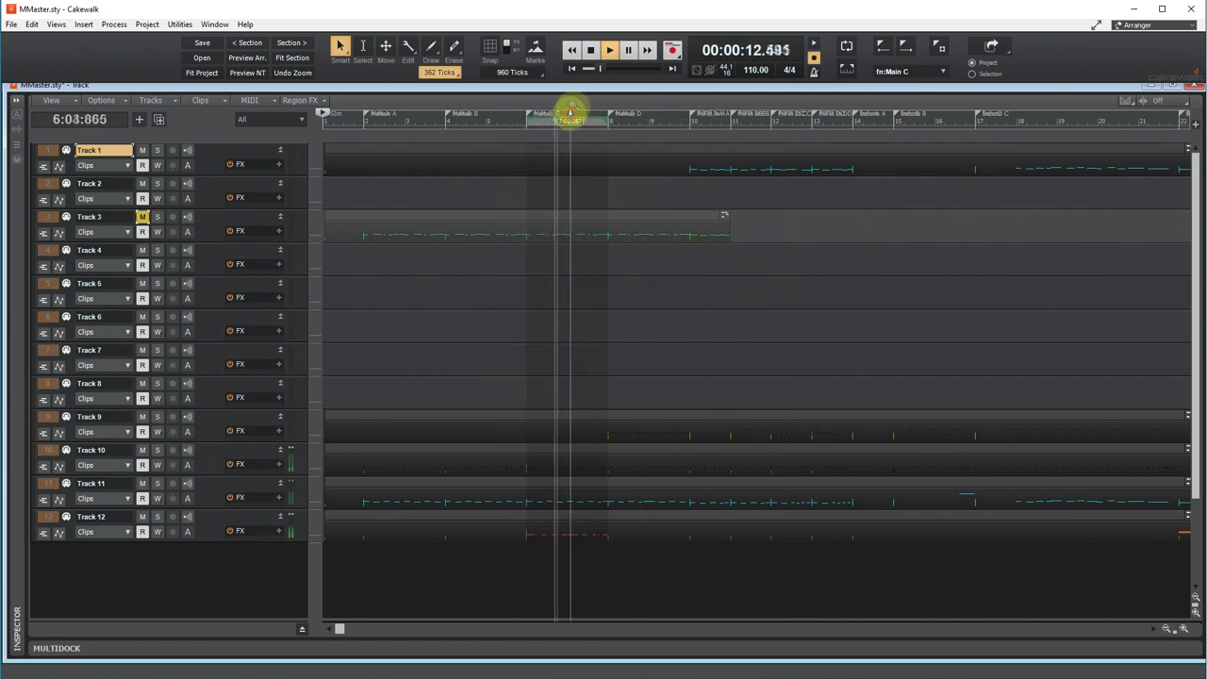
{"action": "left_click", "coordinate": [848, 73]}
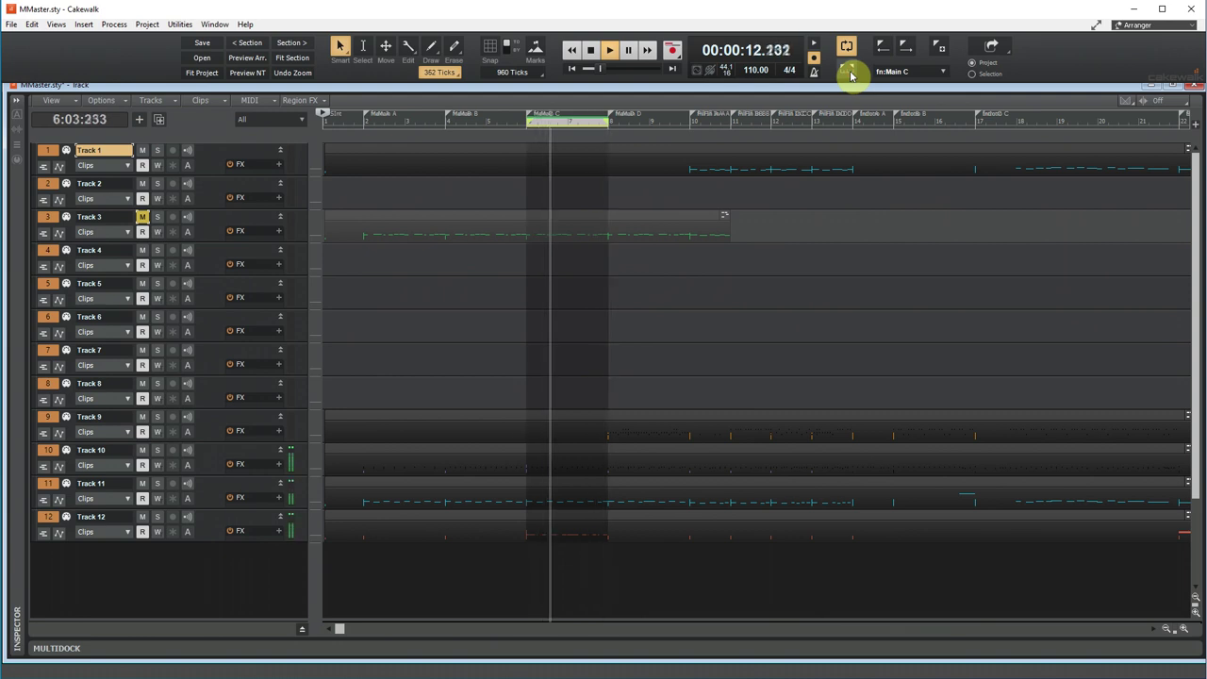
{"action": "left_click", "coordinate": [632, 54]}
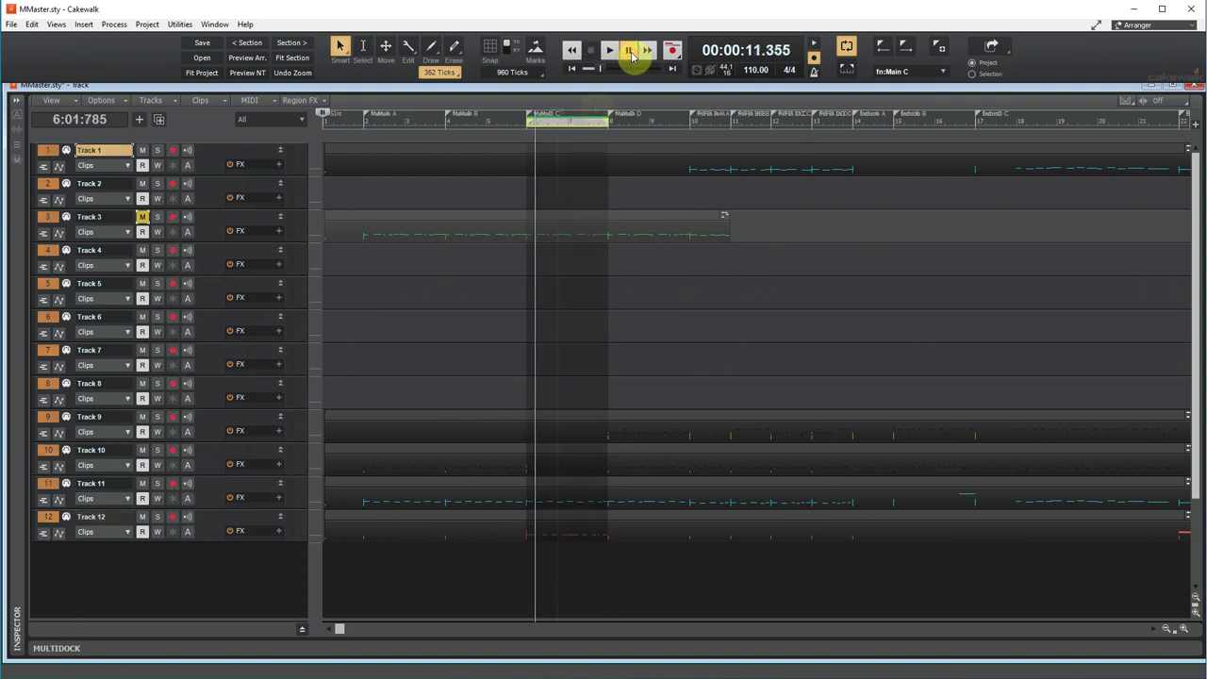
Zoom in on the Main C section, resume loop playback, and enlarge Track 12.
{"action": "scroll", "coordinate": [611, 204], "scroll_direction": "down", "scroll_amount": 2}
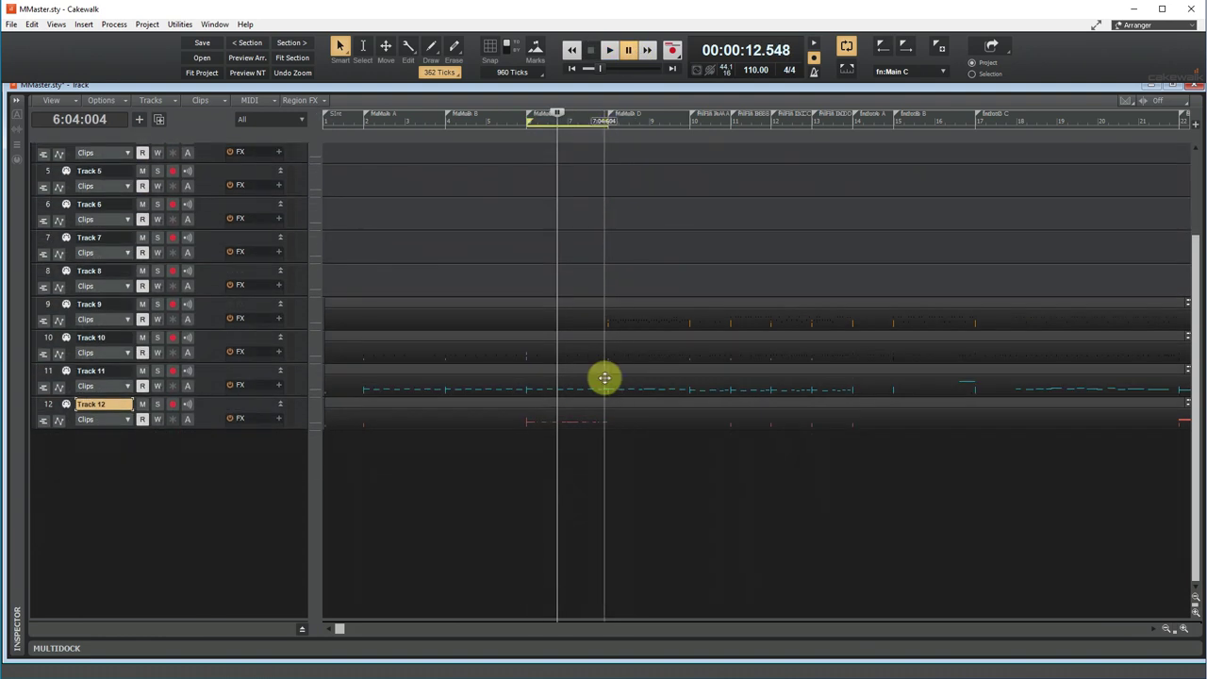
{"action": "scroll", "coordinate": [607, 386], "scroll_direction": "up", "scroll_amount": 3}
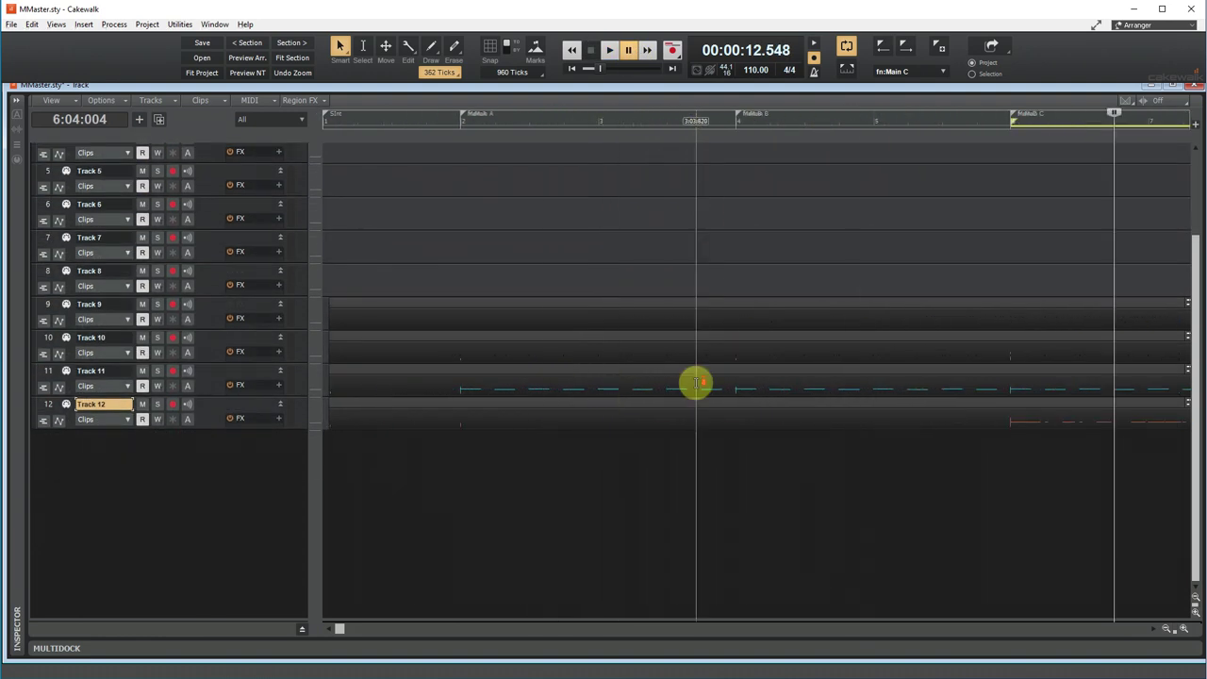
{"action": "left_click_drag", "start_coordinate": [338, 630], "coordinate": [422, 651]}
{"action": "scroll", "coordinate": [628, 506], "scroll_direction": "up", "scroll_amount": 3}
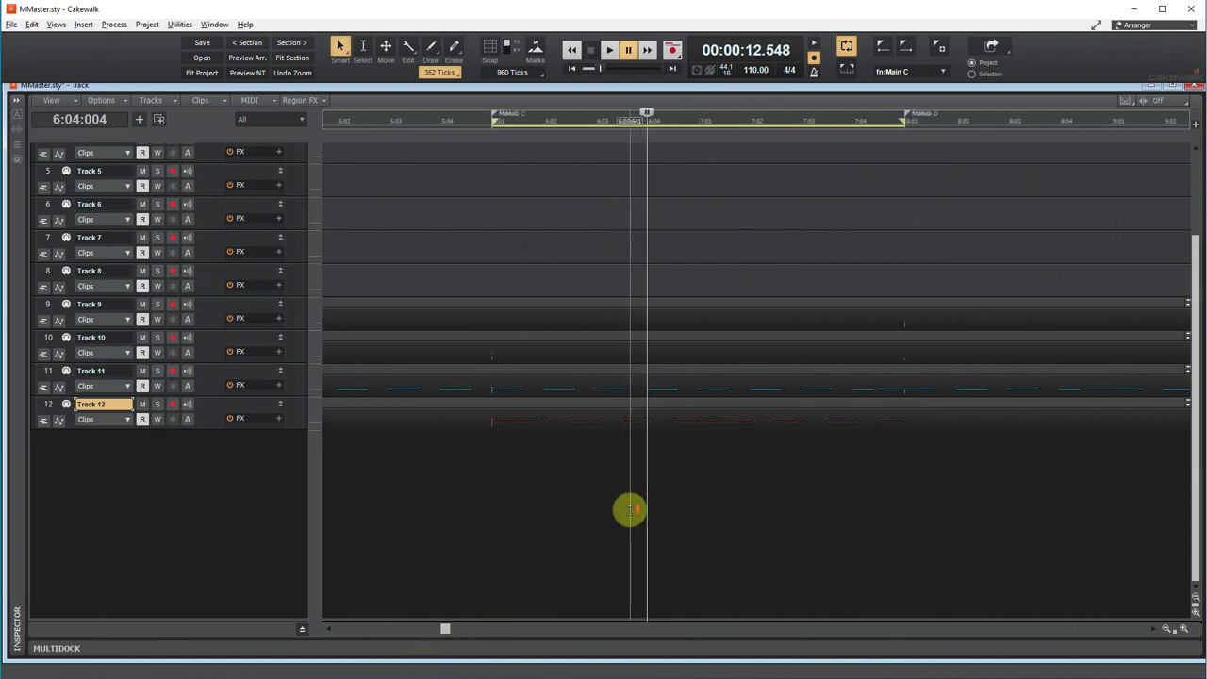
{"action": "left_click", "coordinate": [607, 55]}
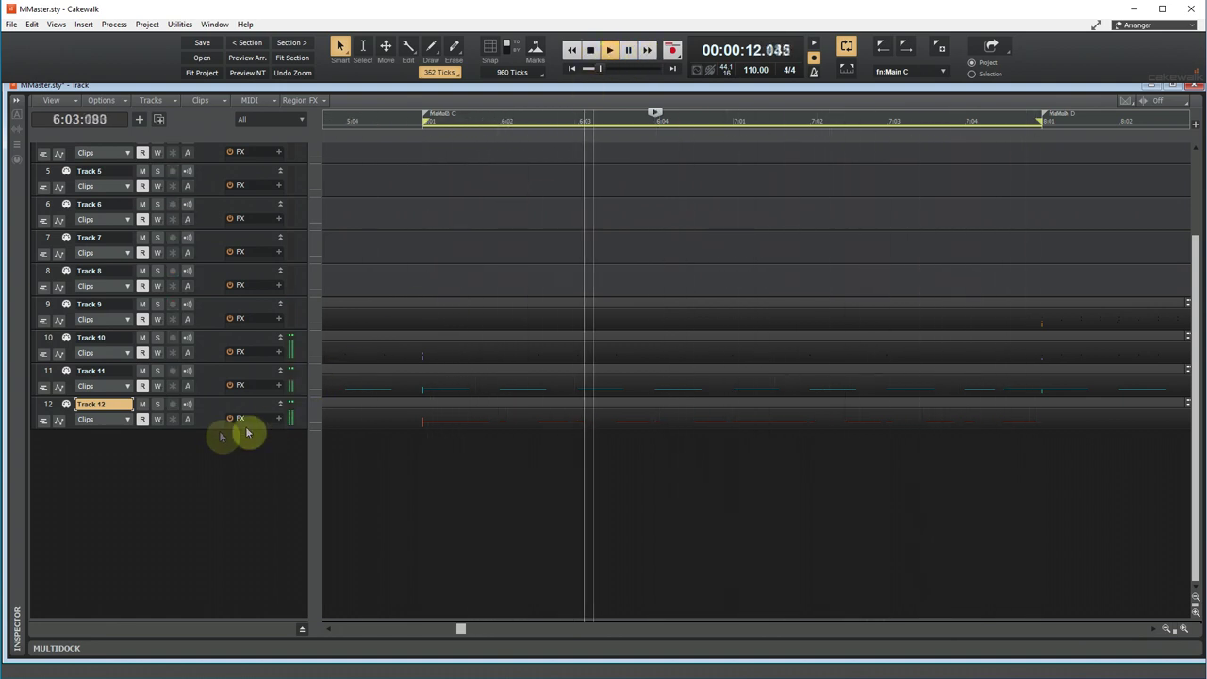
{"action": "left_click_drag", "start_coordinate": [213, 426], "coordinate": [218, 498]}
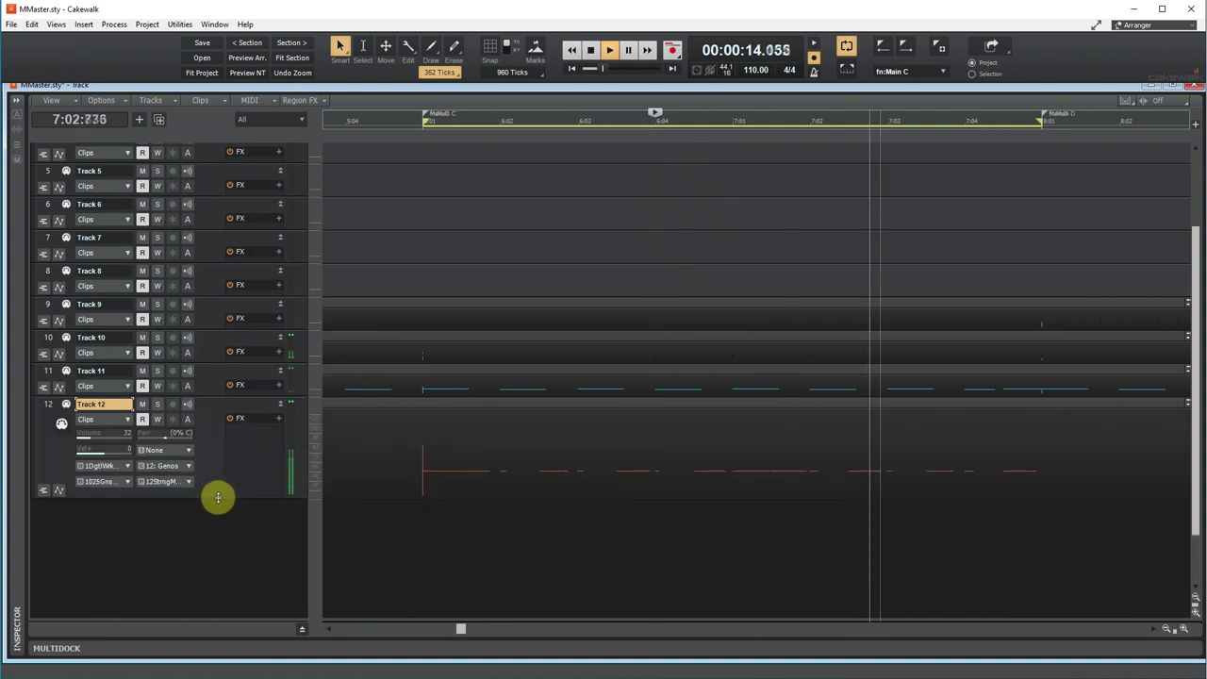
Open Track 12's notes in an enlarged Piano Roll, show the C 3 notes, and stop playback.
{"action": "double_click", "coordinate": [582, 431]}
{"action": "left_click_drag", "start_coordinate": [587, 480], "coordinate": [587, 283]}
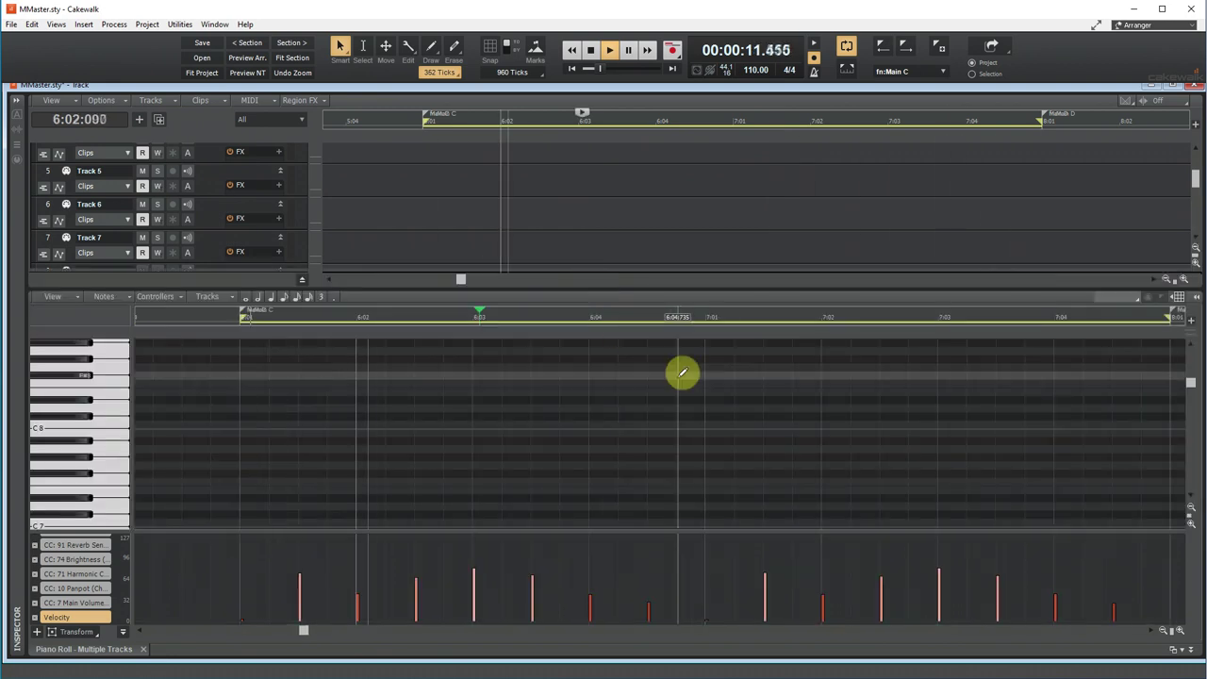
{"action": "scroll", "coordinate": [681, 376], "scroll_direction": "down", "scroll_amount": 5}
{"action": "scroll", "coordinate": [679, 378], "scroll_direction": "down", "scroll_amount": 8}
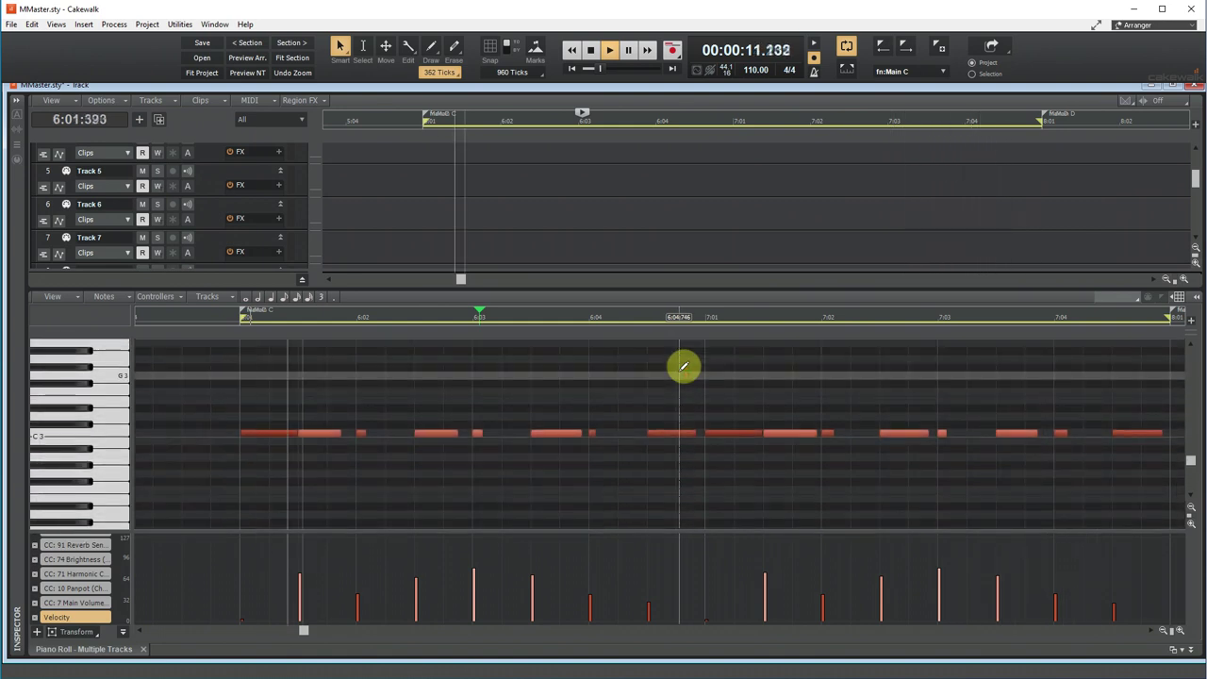
{"action": "key", "text": "space"}
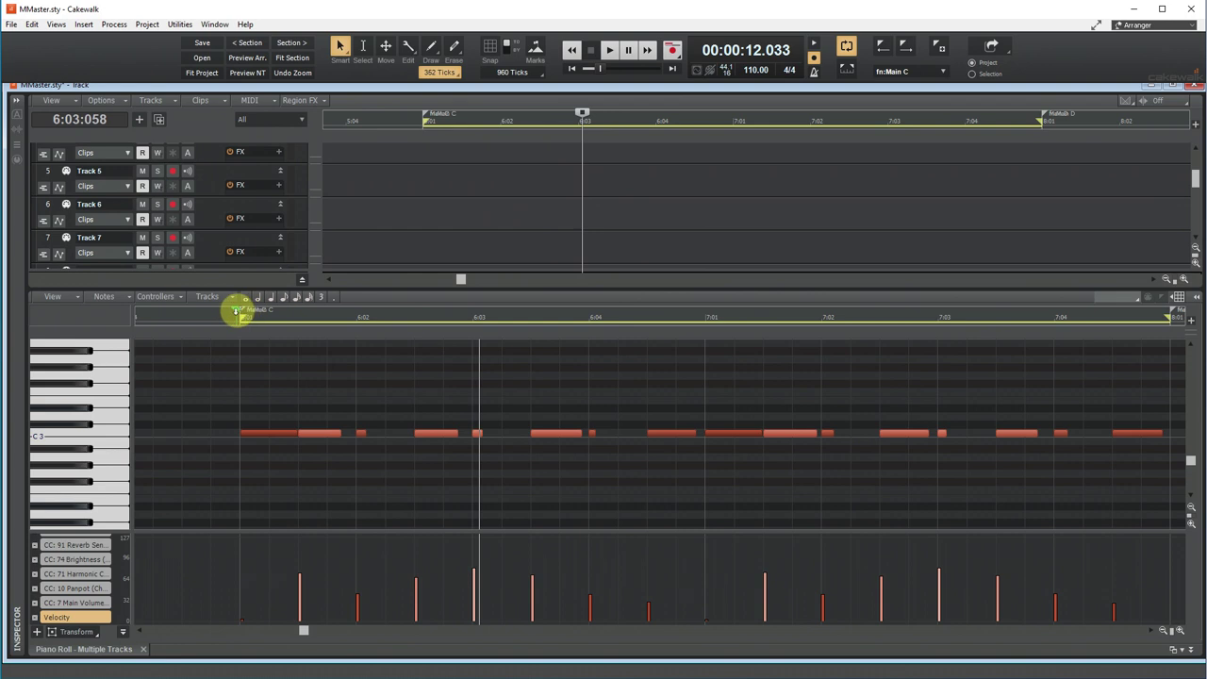
Select the first C 3 note of Main C and enlarge the Piano Roll and its velocity lane.
{"action": "left_click", "coordinate": [276, 434]}
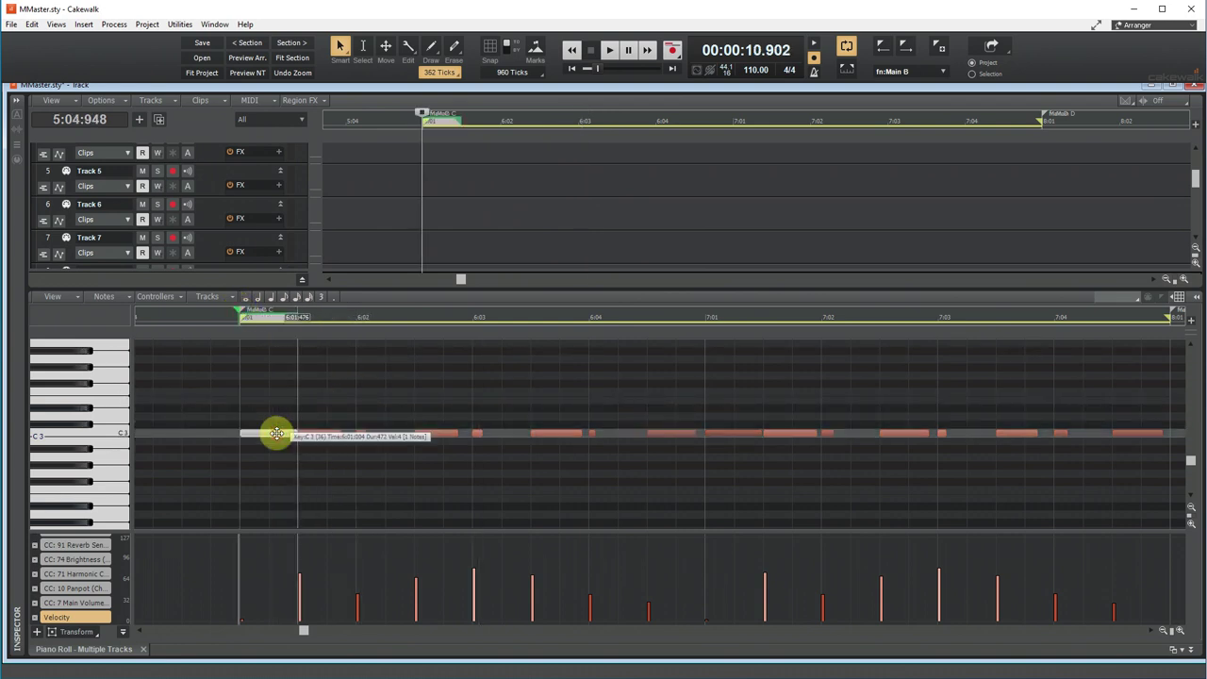
{"action": "left_click_drag", "start_coordinate": [418, 288], "coordinate": [415, 203]}
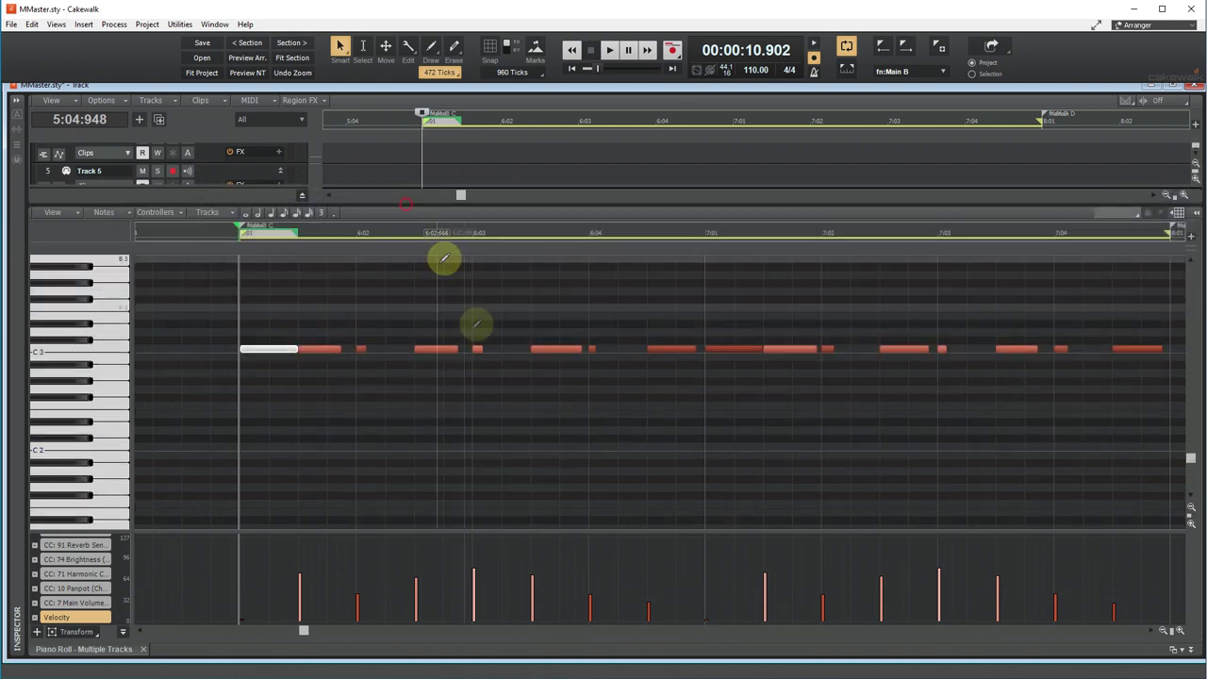
{"action": "left_click_drag", "start_coordinate": [474, 530], "coordinate": [466, 405]}
Examine the individual C 3 notes of the first measure against their velocities, and play the loop.
{"action": "mouse_move", "coordinate": [304, 353]}
{"action": "left_mouse_down"}
{"action": "mouse_move", "coordinate": [280, 350]}
{"action": "mouse_move", "coordinate": [316, 349]}
{"action": "left_mouse_up"}
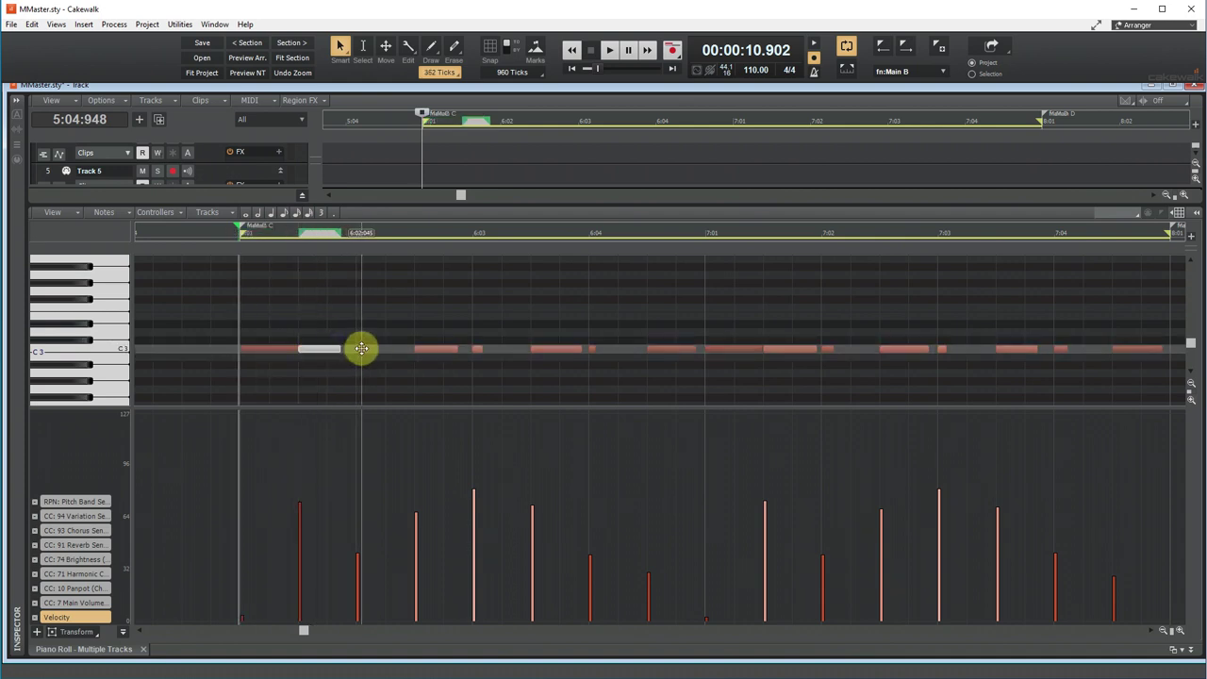
{"action": "left_click", "coordinate": [361, 349]}
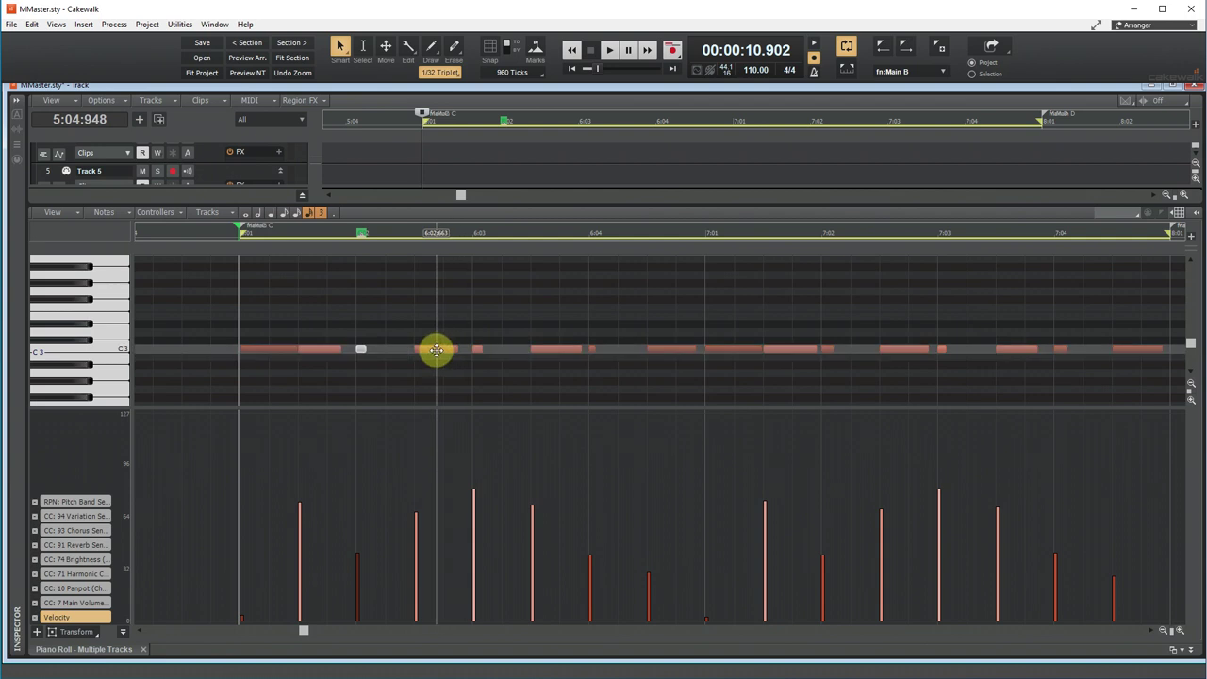
{"action": "left_click", "coordinate": [437, 350]}
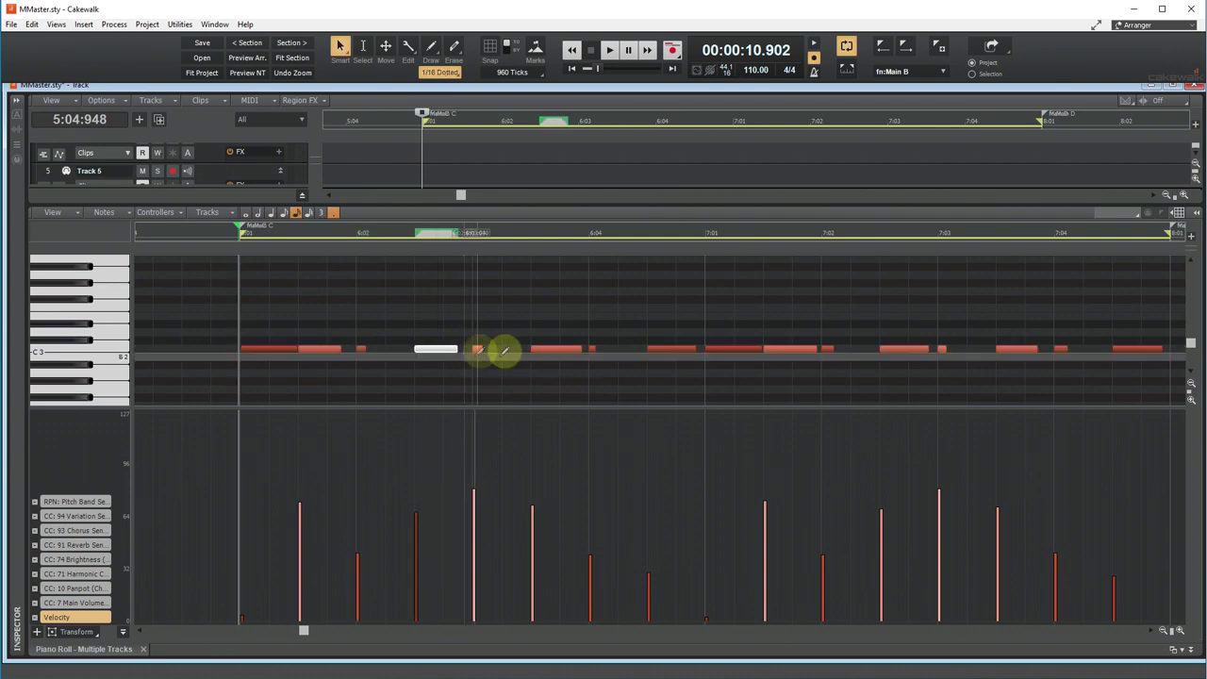
{"action": "left_click", "coordinate": [553, 352]}
{"action": "left_click", "coordinate": [667, 351]}
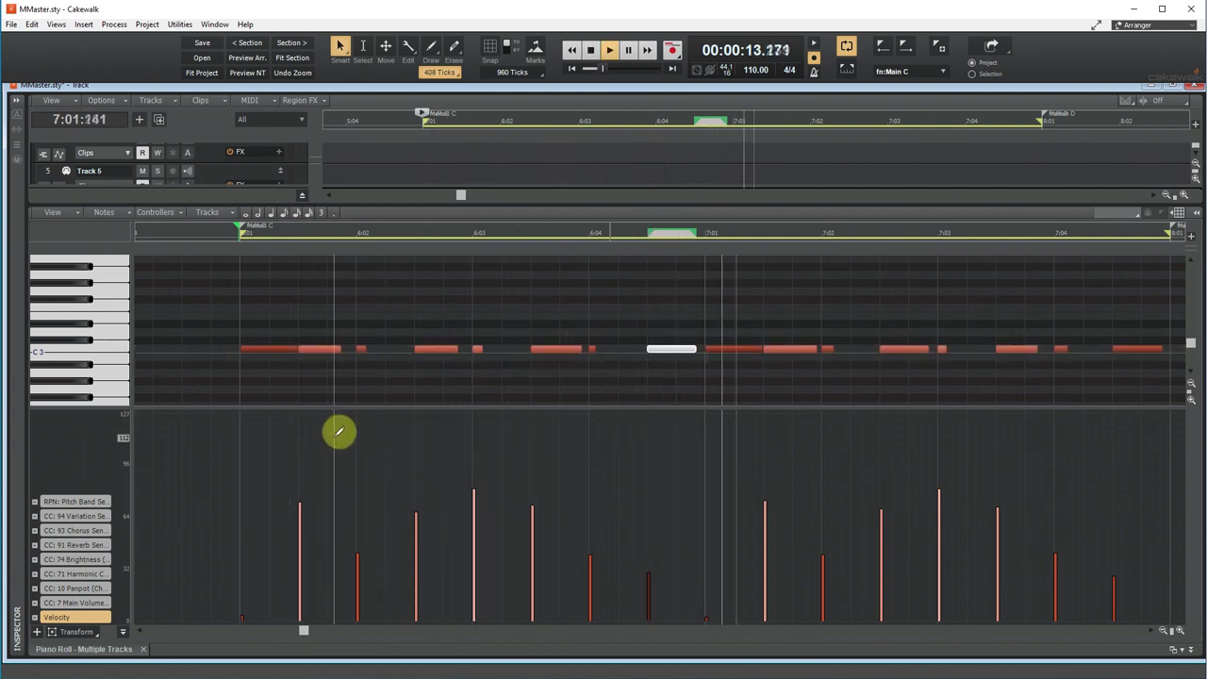
{"action": "key", "text": "space"}
Lower the velocity of the C 3 note at 6:01:480 to 37 and further to 8.
{"action": "left_click", "coordinate": [313, 351]}
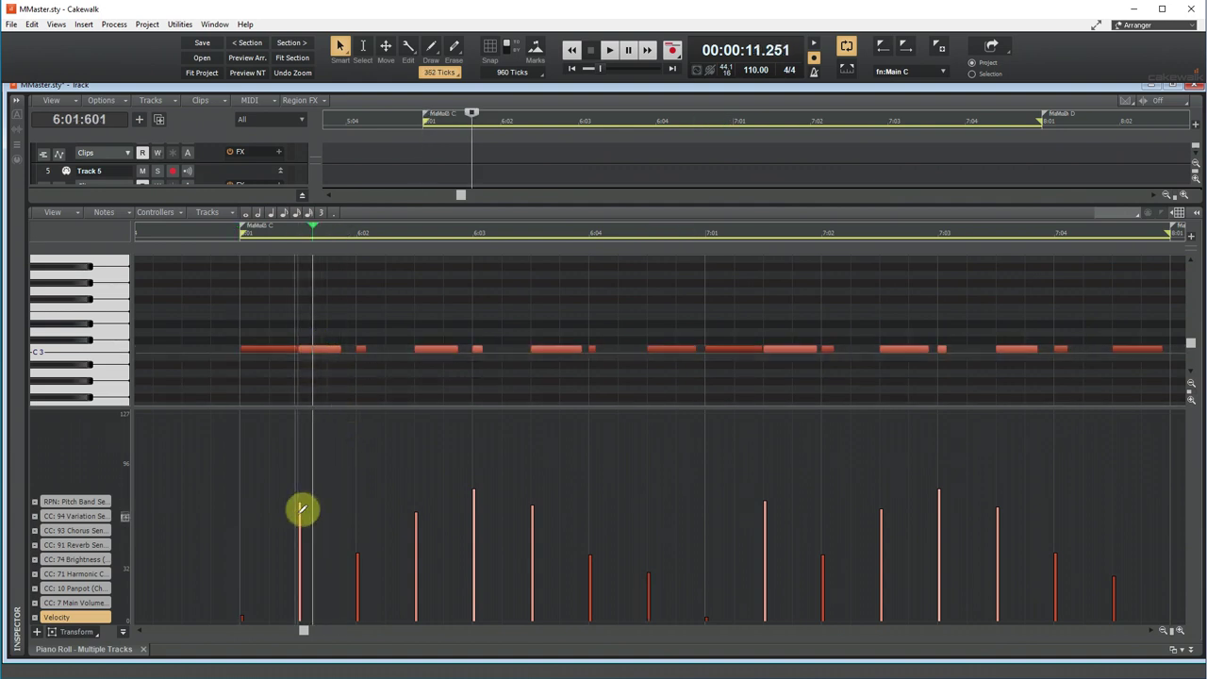
{"action": "left_click_drag", "start_coordinate": [299, 503], "coordinate": [298, 559]}
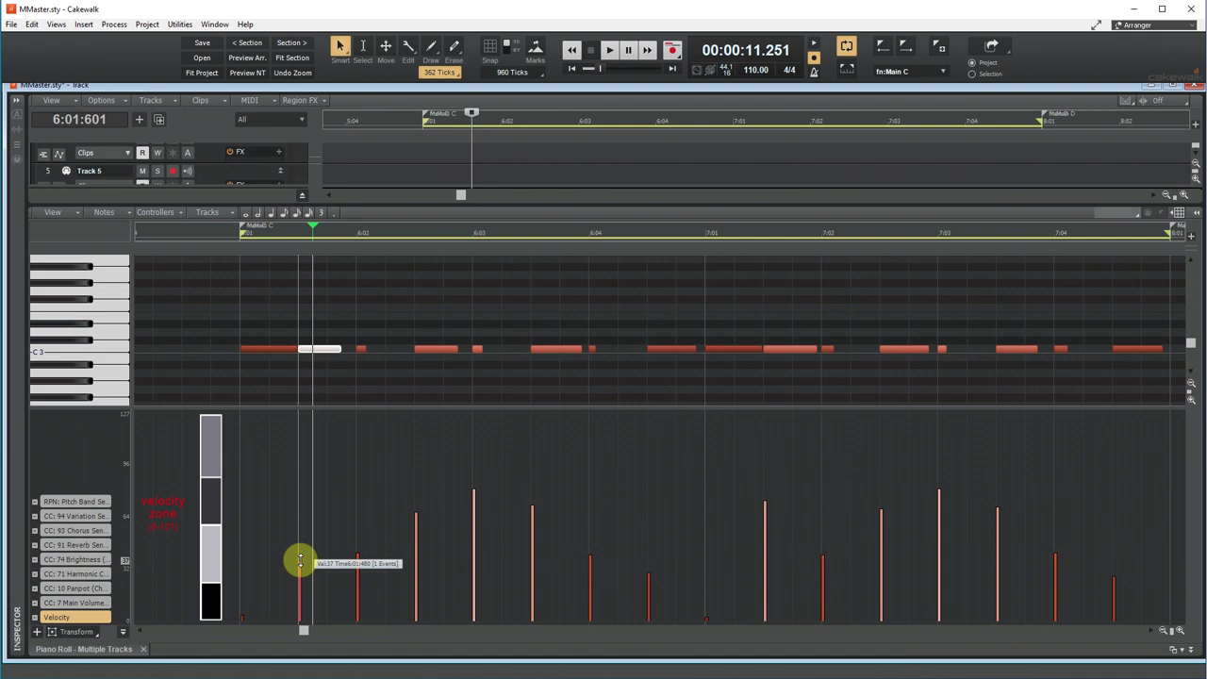
{"action": "left_click_drag", "start_coordinate": [300, 560], "coordinate": [298, 600]}
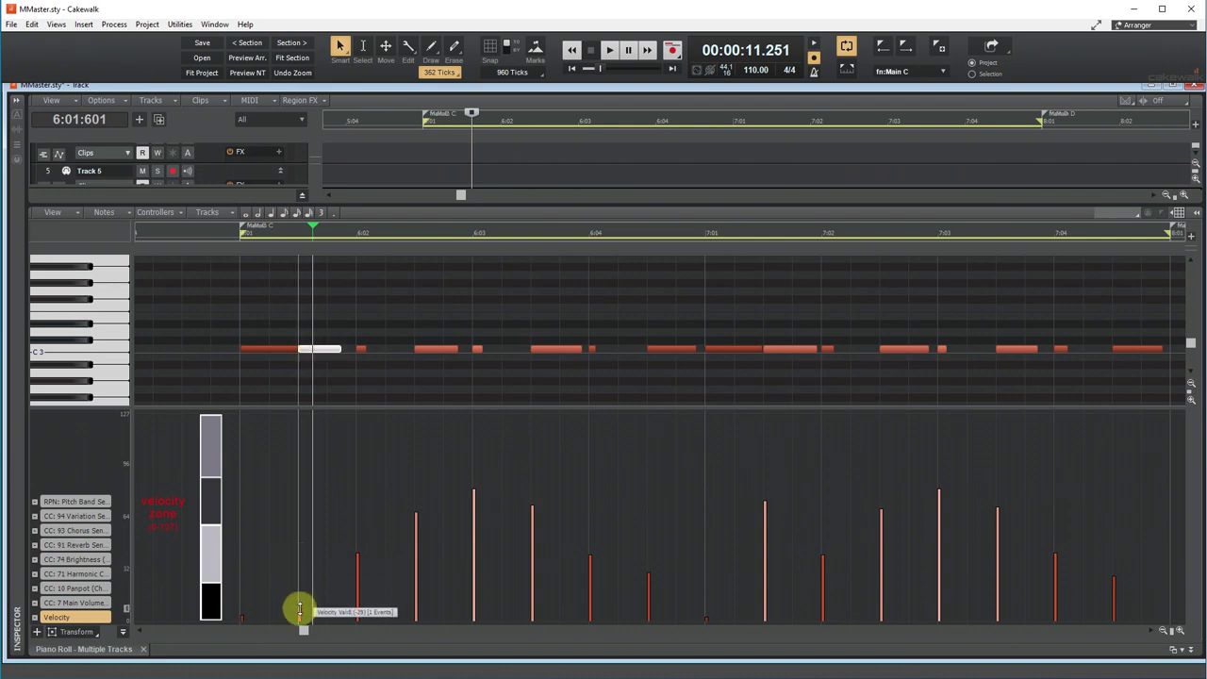
Raise the velocity of the C 3 note at 6:01:480 to about 76 and play the loop from measure 6.
{"action": "mouse_move", "coordinate": [300, 605]}
{"action": "left_mouse_down"}
{"action": "mouse_move", "coordinate": [303, 411]}
{"action": "mouse_move", "coordinate": [300, 510]}
{"action": "mouse_move", "coordinate": [300, 498]}
{"action": "left_mouse_up"}
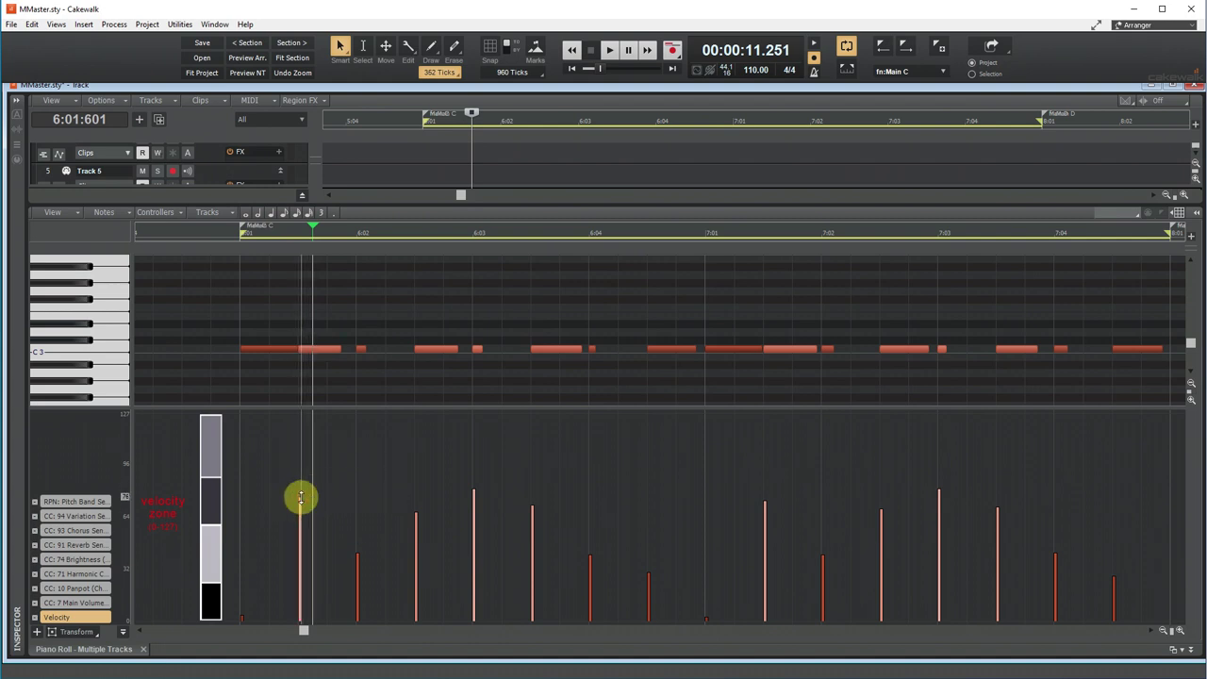
{"action": "key", "text": "space"}
{"action": "key", "text": "space"}
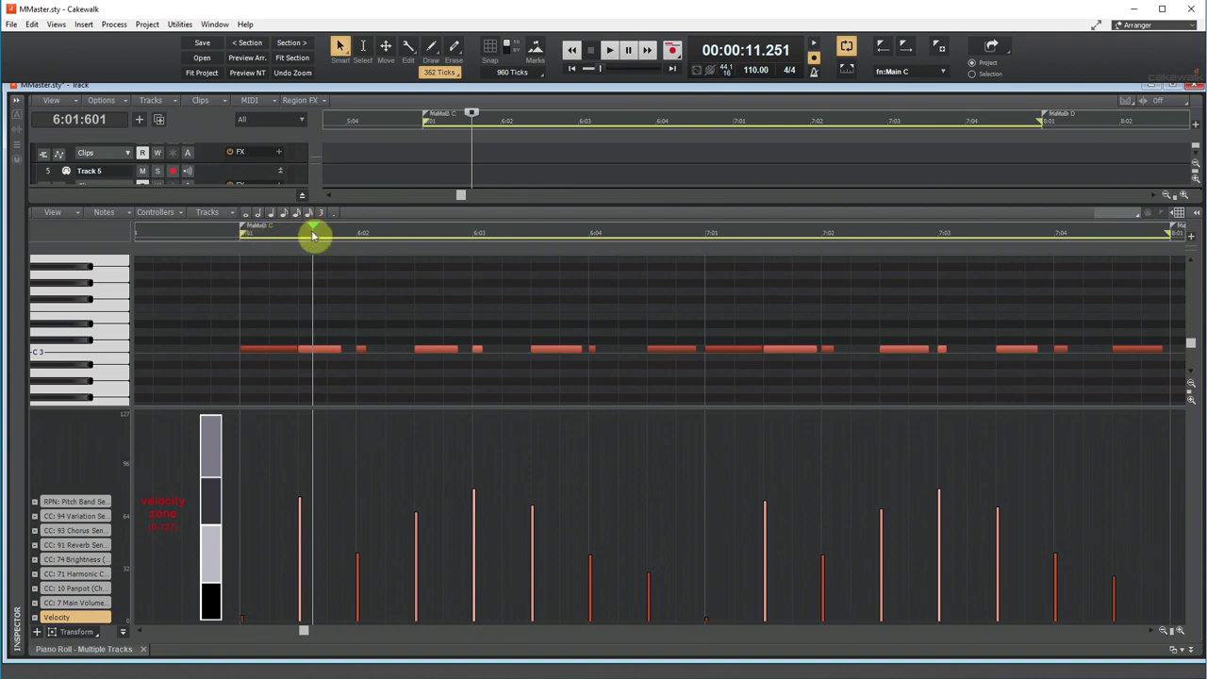
{"action": "left_click", "coordinate": [242, 232]}
{"action": "key", "text": "space"}
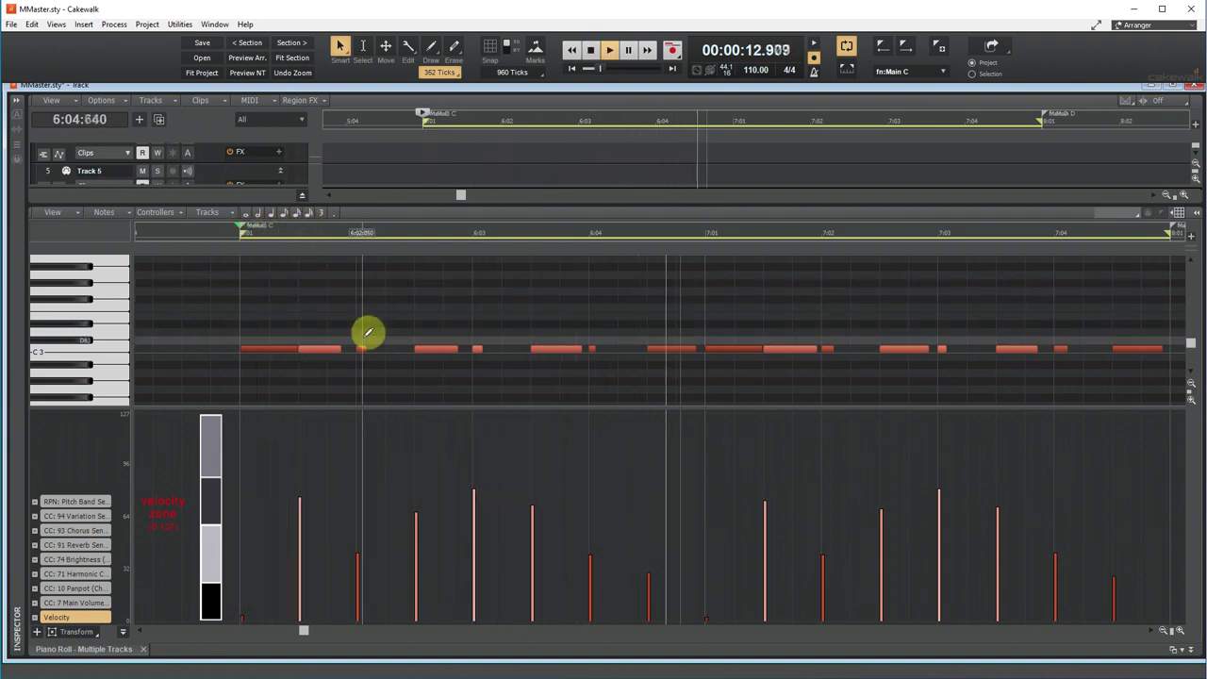
Lengthen the C 3 note at beat 6:02 to 294 ticks and audition the loop.
{"action": "key", "text": "space"}
{"action": "key", "text": "space"}
{"action": "key", "text": "space"}
{"action": "left_click_drag", "start_coordinate": [365, 351], "coordinate": [390, 352]}
{"action": "key", "text": "space"}
{"action": "key", "text": "space"}
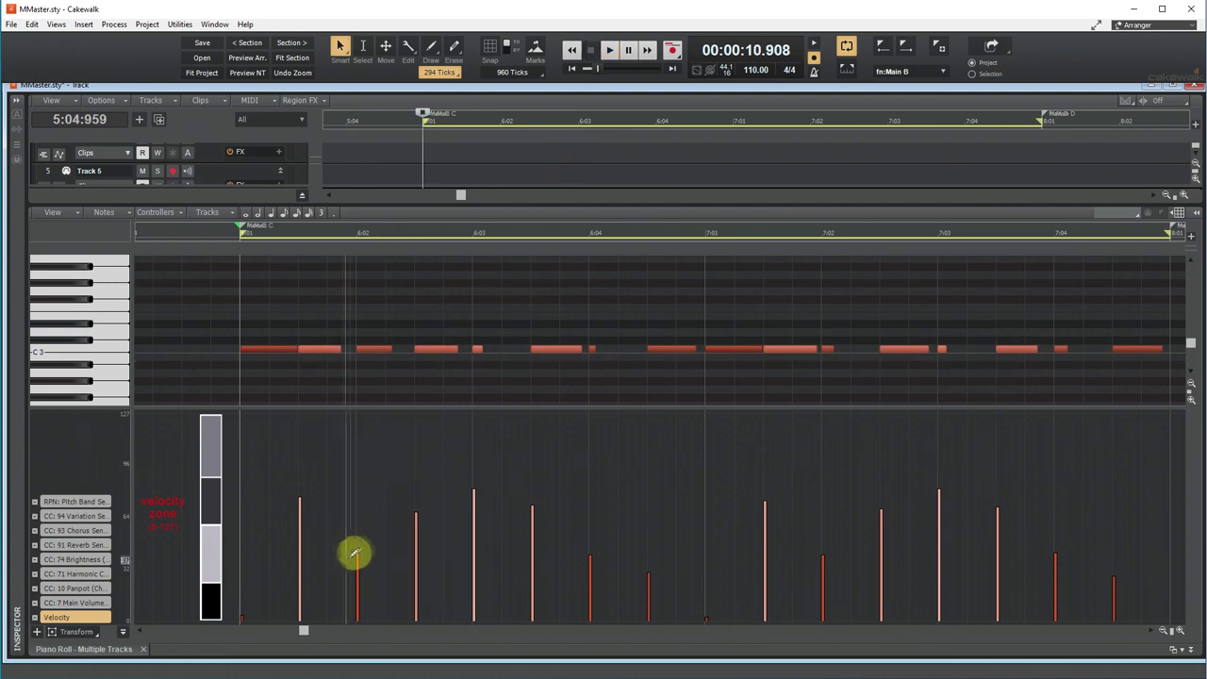
Raise the velocity of the C 3 note at 6:02:000 in two stages to about 70, playing the loop after each.
{"action": "left_click_drag", "start_coordinate": [358, 553], "coordinate": [358, 526]}
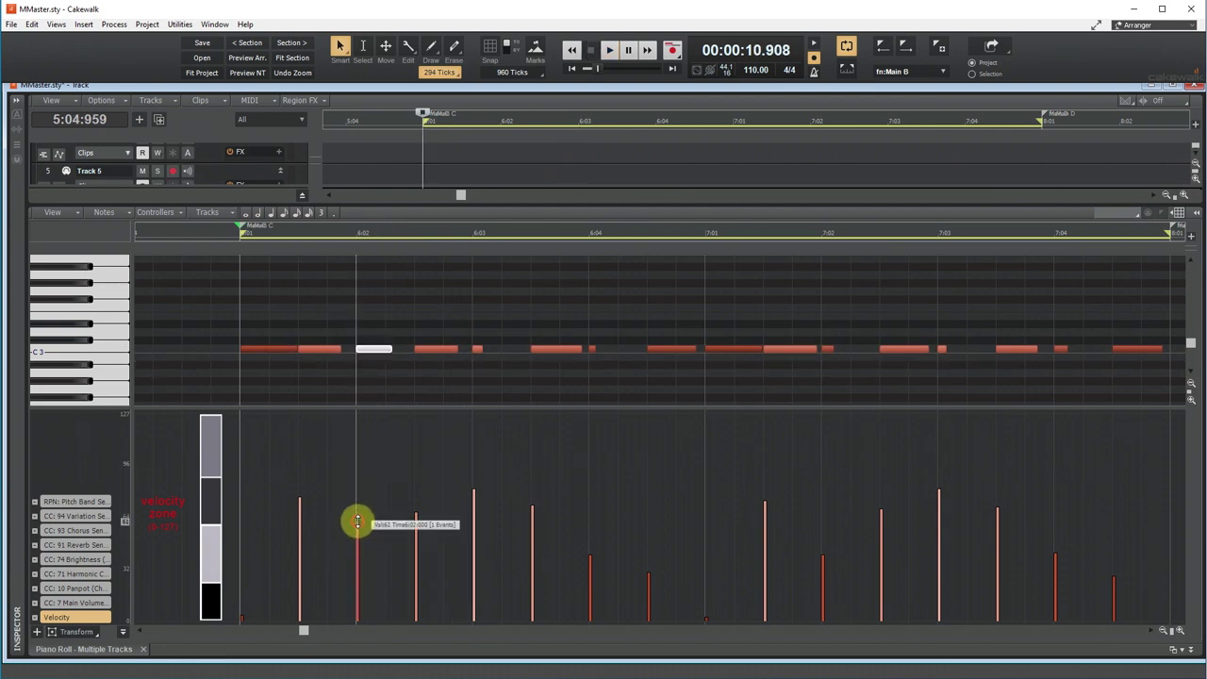
{"action": "key", "text": "space"}
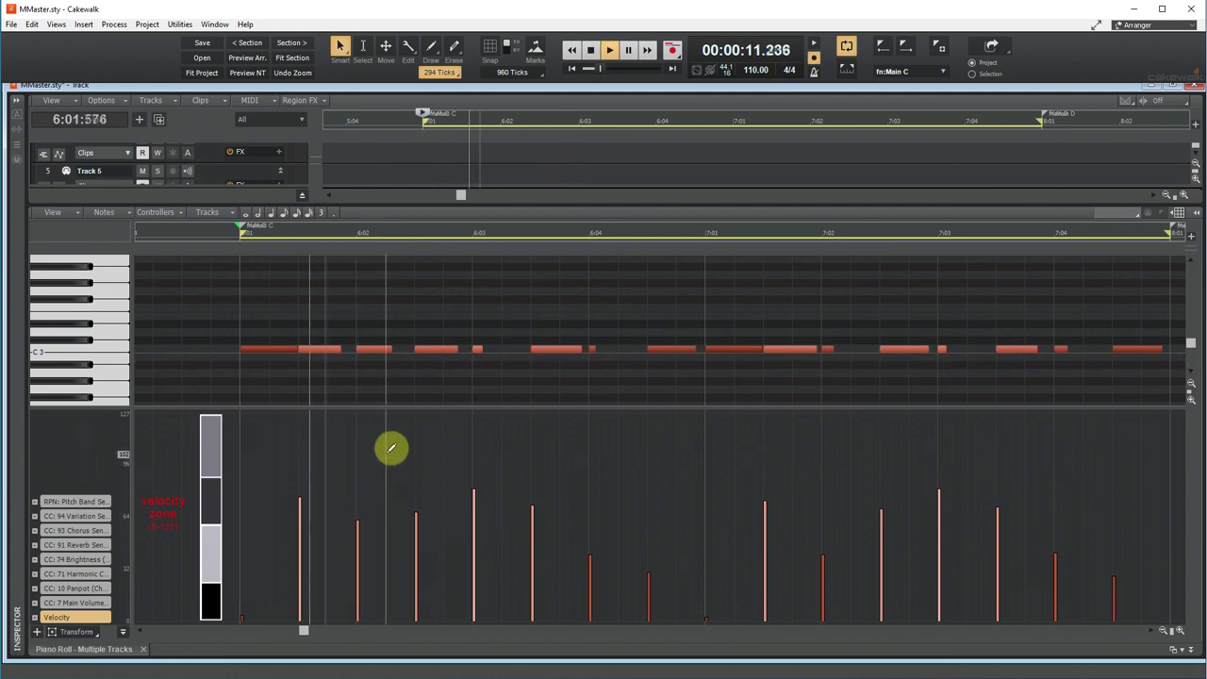
{"action": "key", "text": "space"}
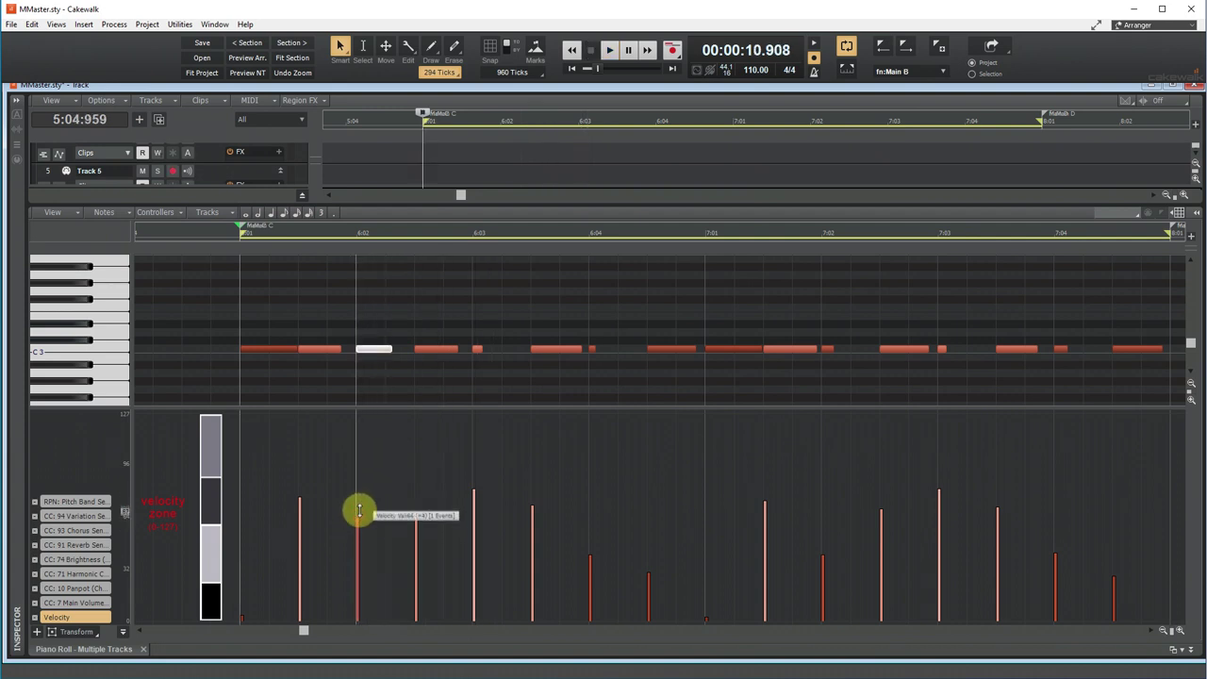
{"action": "left_click", "coordinate": [367, 496]}
{"action": "key", "text": "space"}
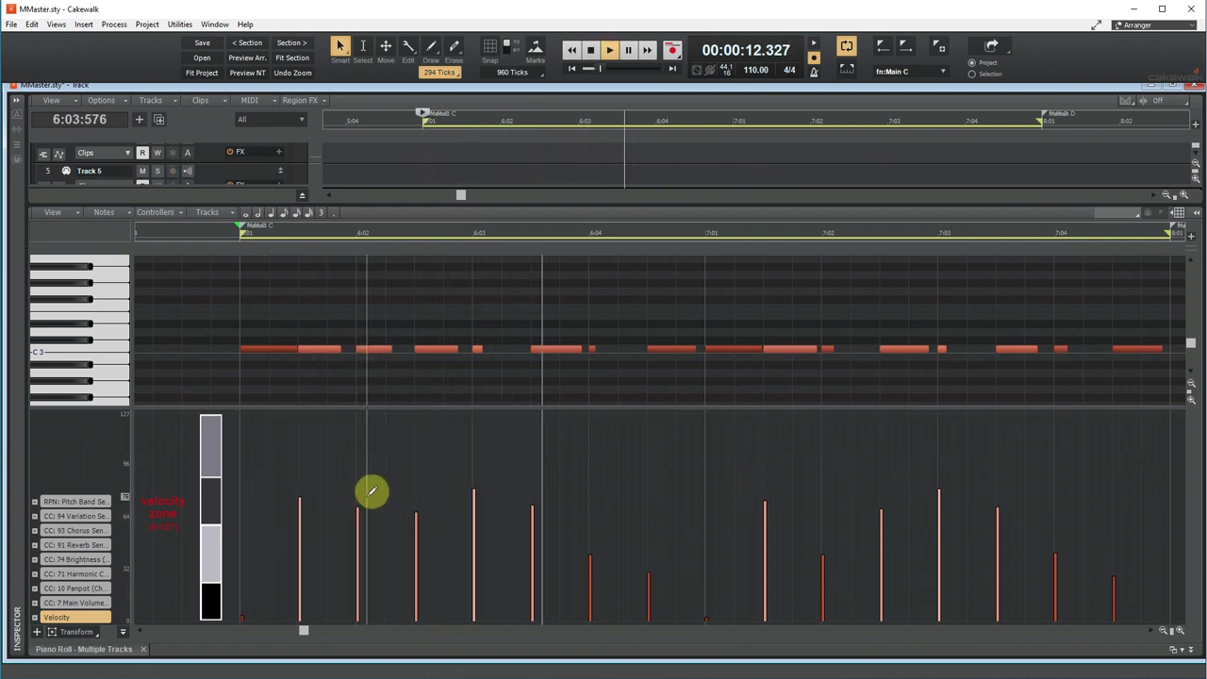
{"action": "key", "text": "space"}
{"action": "key", "text": "space"}
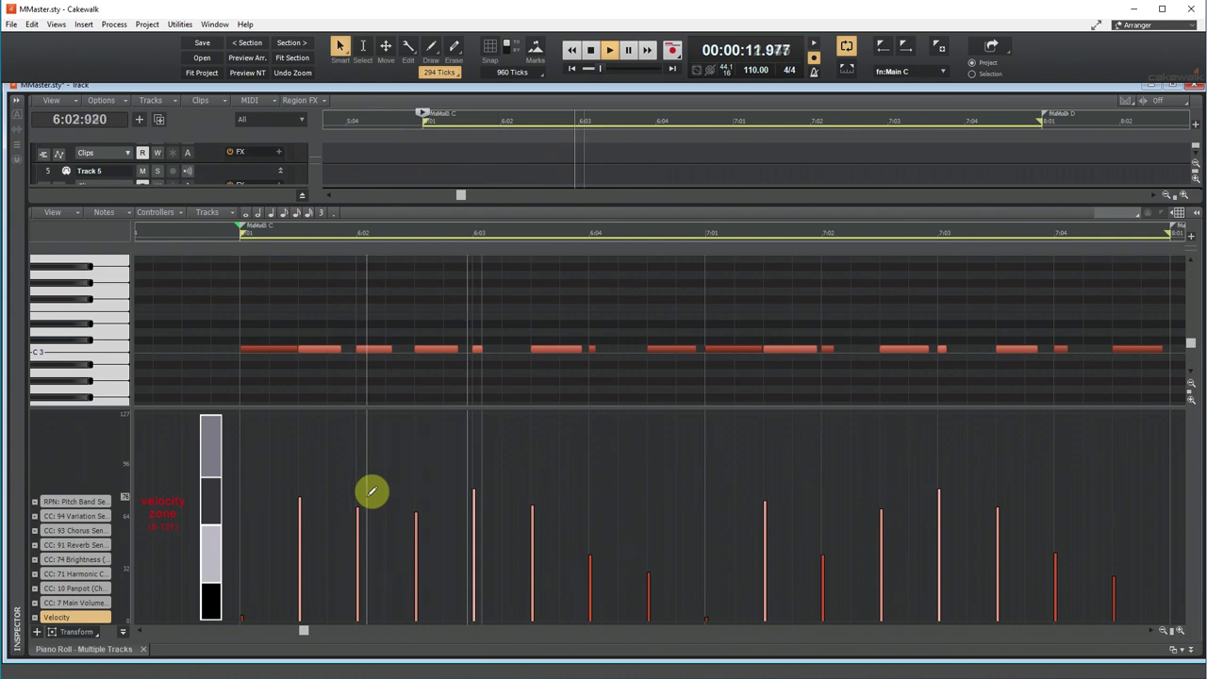
{"action": "key", "text": "space"}
{"action": "key", "text": "space"}
{"action": "key", "text": "space"}
Shorten the C 3 note at 6:02:000 to 123 ticks and audition the loop.
{"action": "left_click_drag", "start_coordinate": [389, 350], "coordinate": [370, 350]}
{"action": "key", "text": "space"}
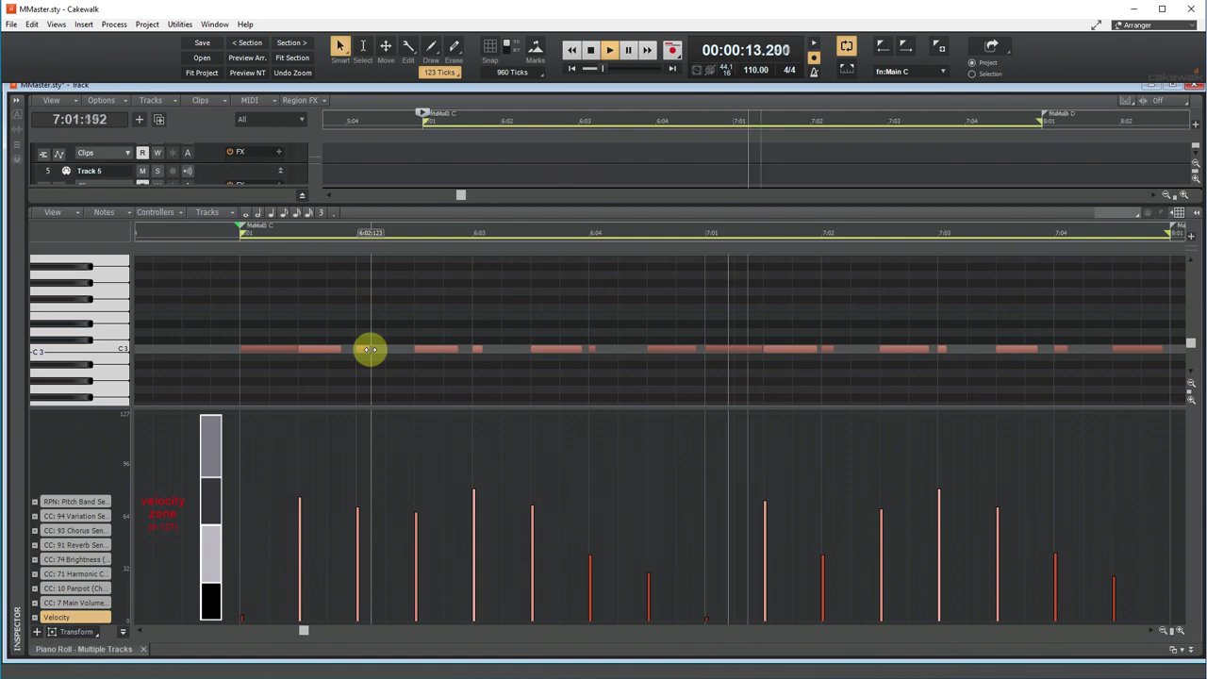
{"action": "key", "text": "space"}
Raise the velocities of the C 3 notes at 6:02:480 to about 79 and 6:03 to about 117, auditioning the changes.
{"action": "mouse_move", "coordinate": [415, 514]}
{"action": "left_mouse_down"}
{"action": "mouse_move", "coordinate": [415, 480]}
{"action": "mouse_move", "coordinate": [415, 490]}
{"action": "left_mouse_up"}
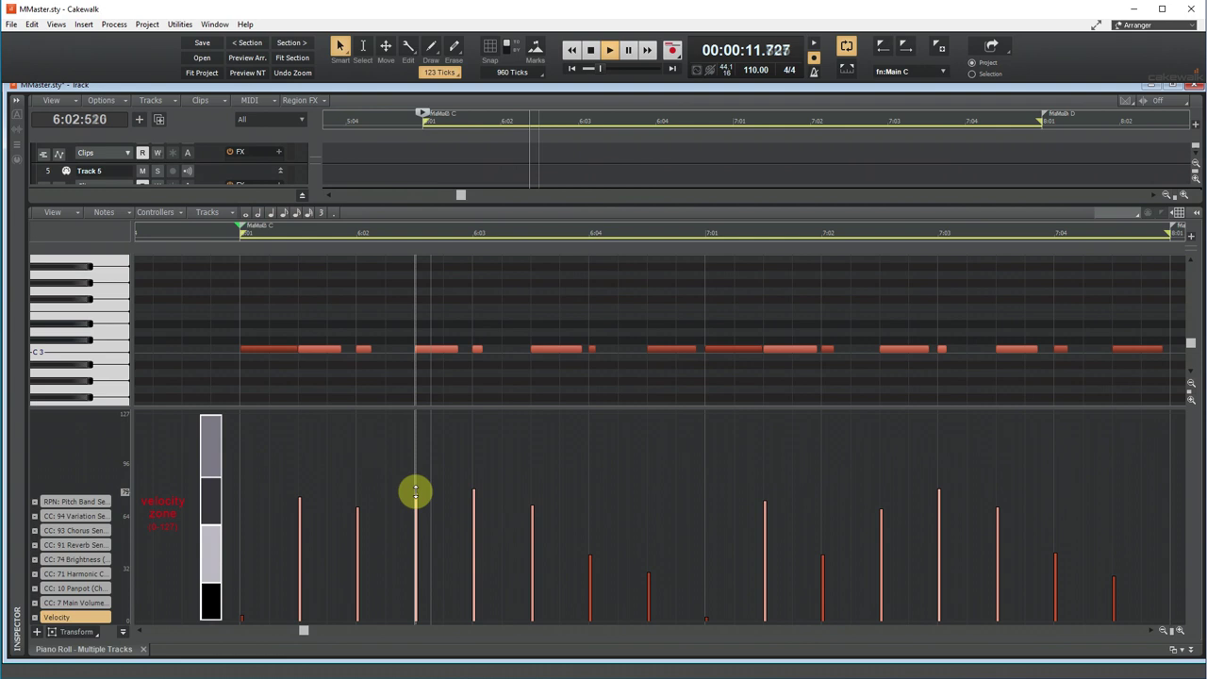
{"action": "key", "text": "space"}
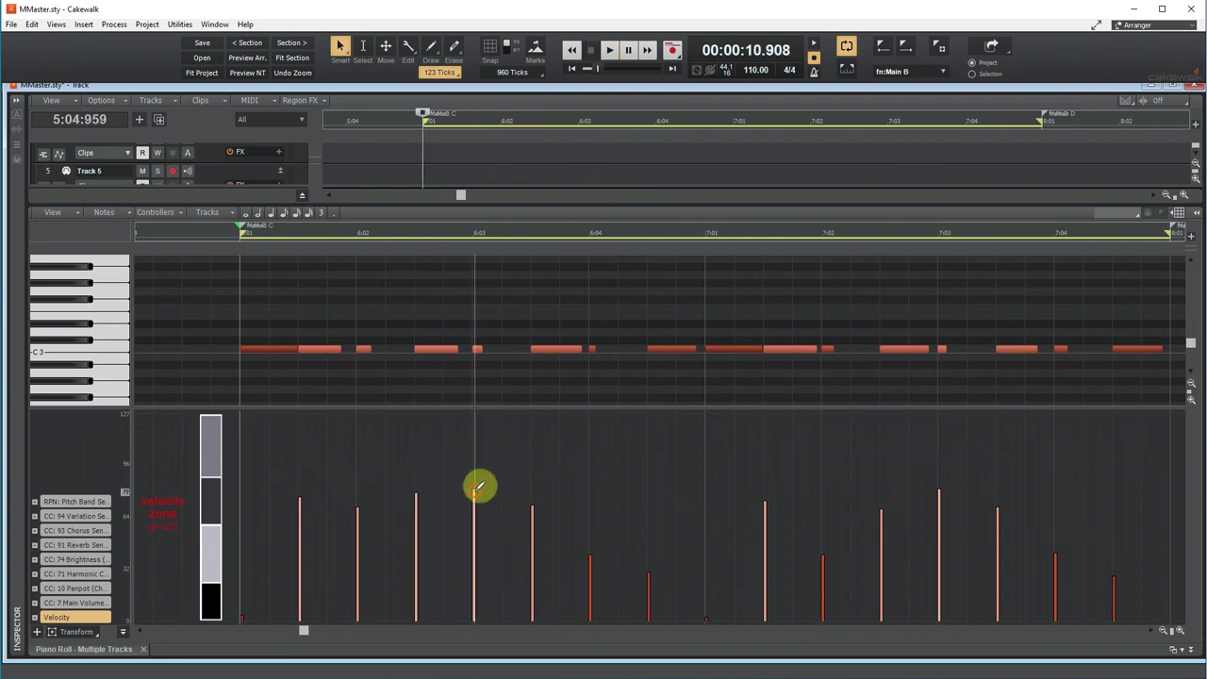
{"action": "left_click_drag", "start_coordinate": [475, 491], "coordinate": [474, 429]}
{"action": "key", "text": "space"}
{"action": "key", "text": "space"}
{"action": "key", "text": "space"}
{"action": "key", "text": "space"}
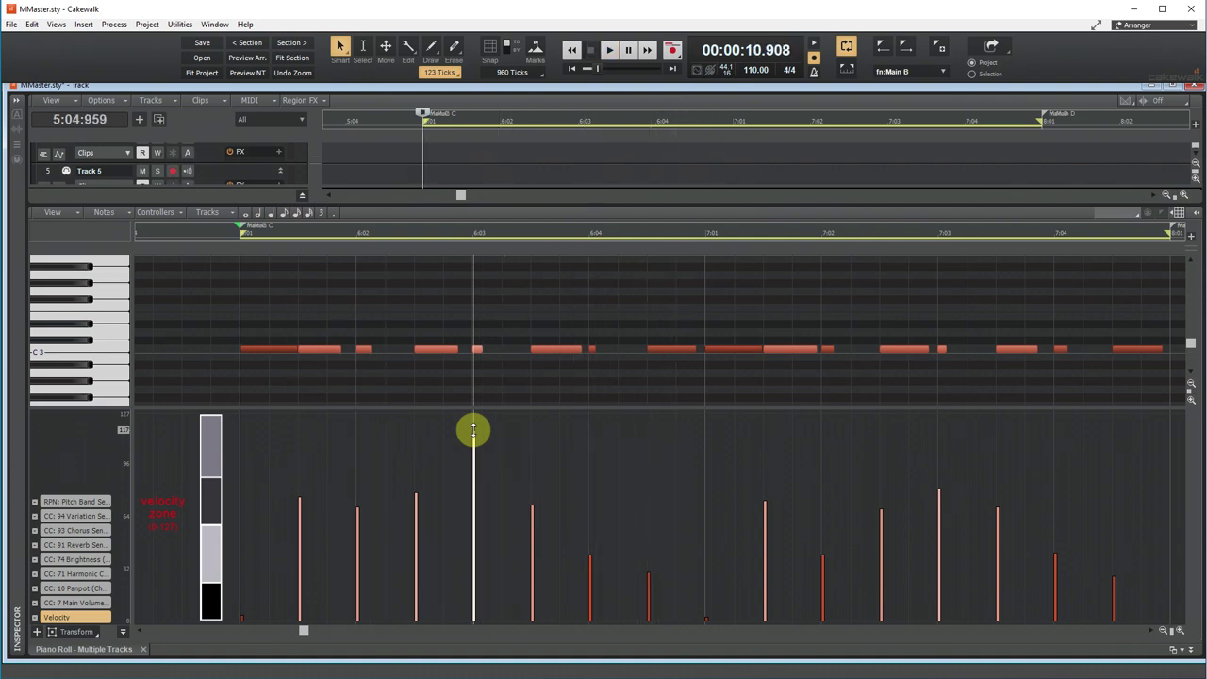
Shrink the velocity lane, close the Piano Roll, and play the Main C loop with all tracks in view.
{"action": "left_click_drag", "start_coordinate": [478, 408], "coordinate": [485, 543]}
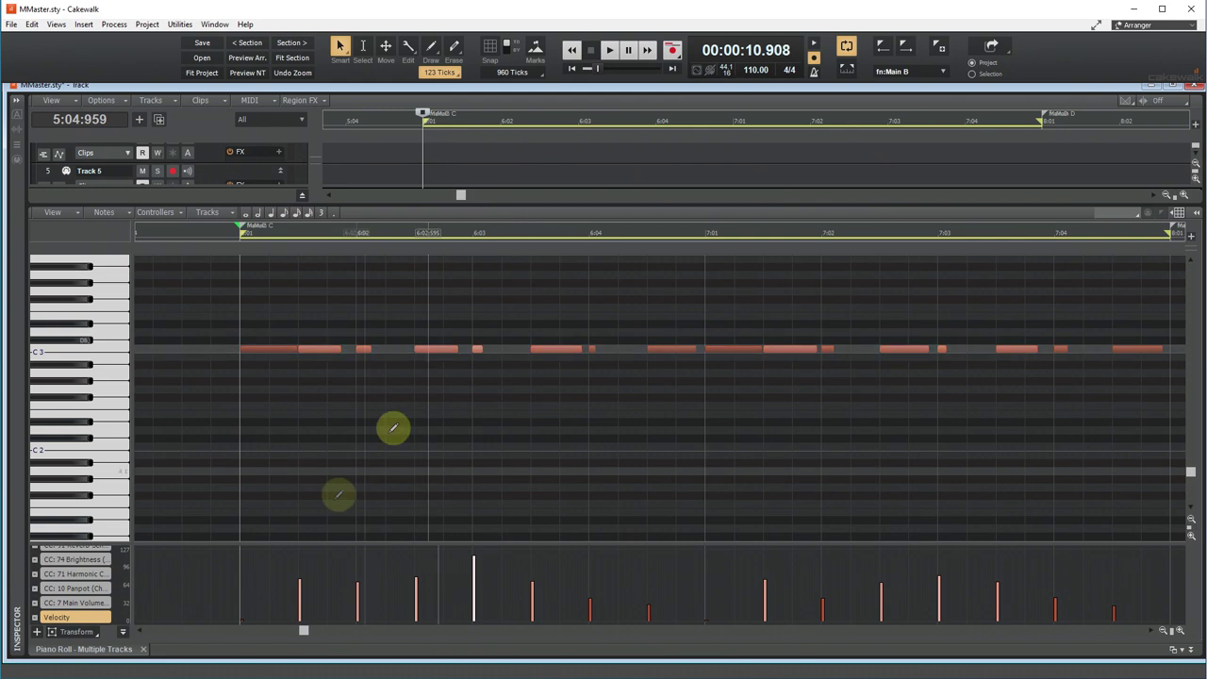
{"action": "left_click", "coordinate": [142, 653]}
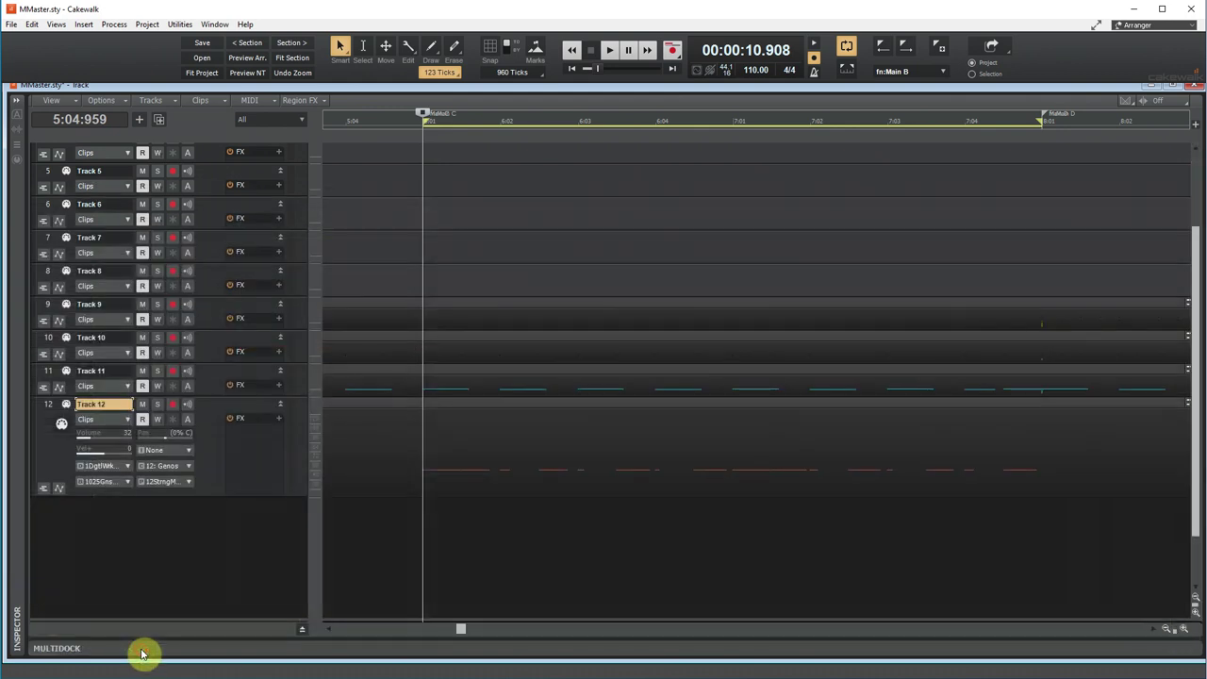
{"action": "key", "text": "f"}
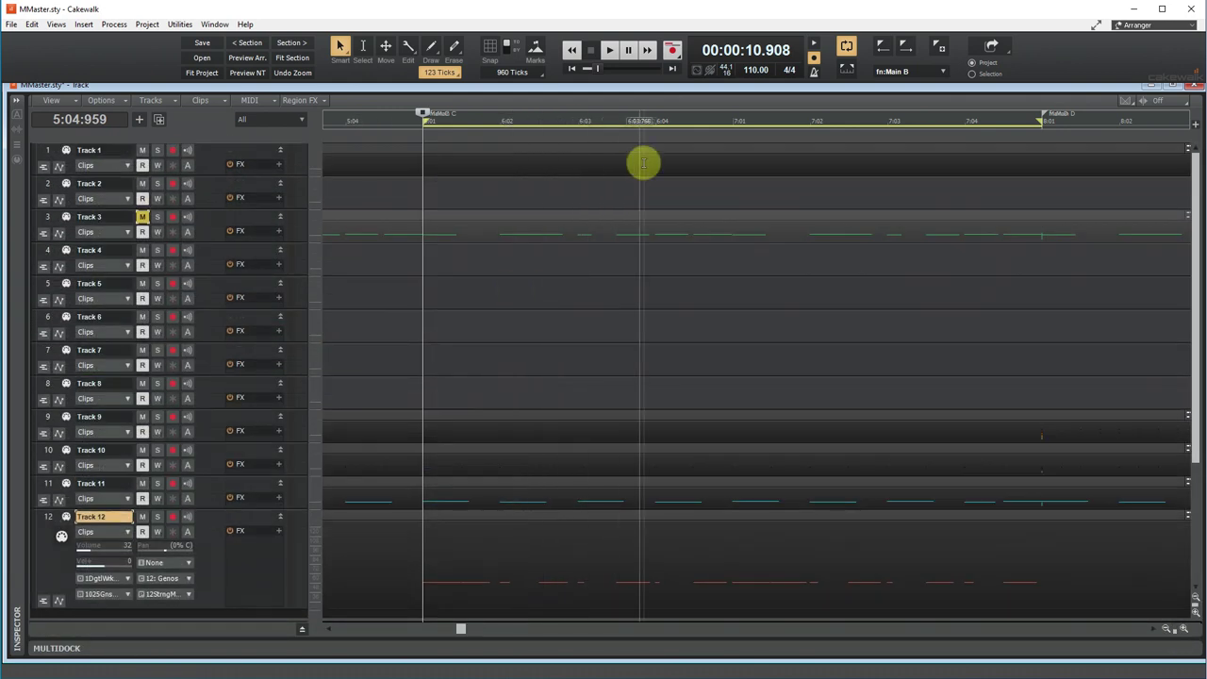
{"action": "left_click", "coordinate": [610, 55]}
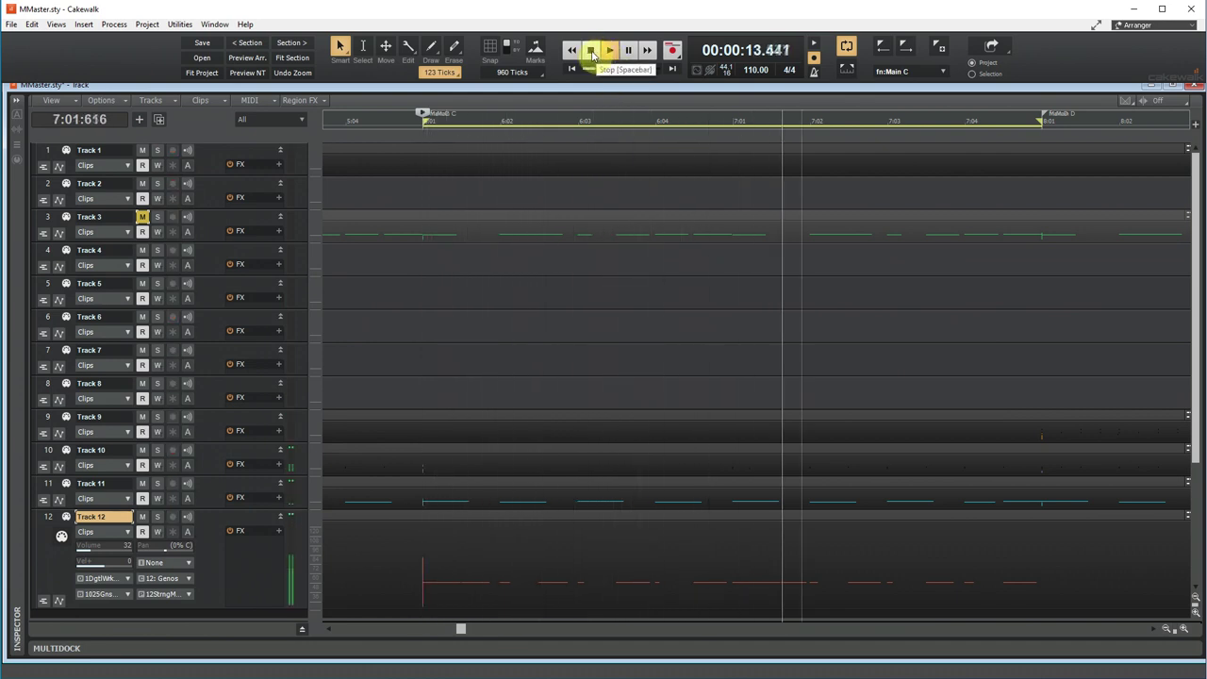
{"action": "left_click", "coordinate": [592, 55]}
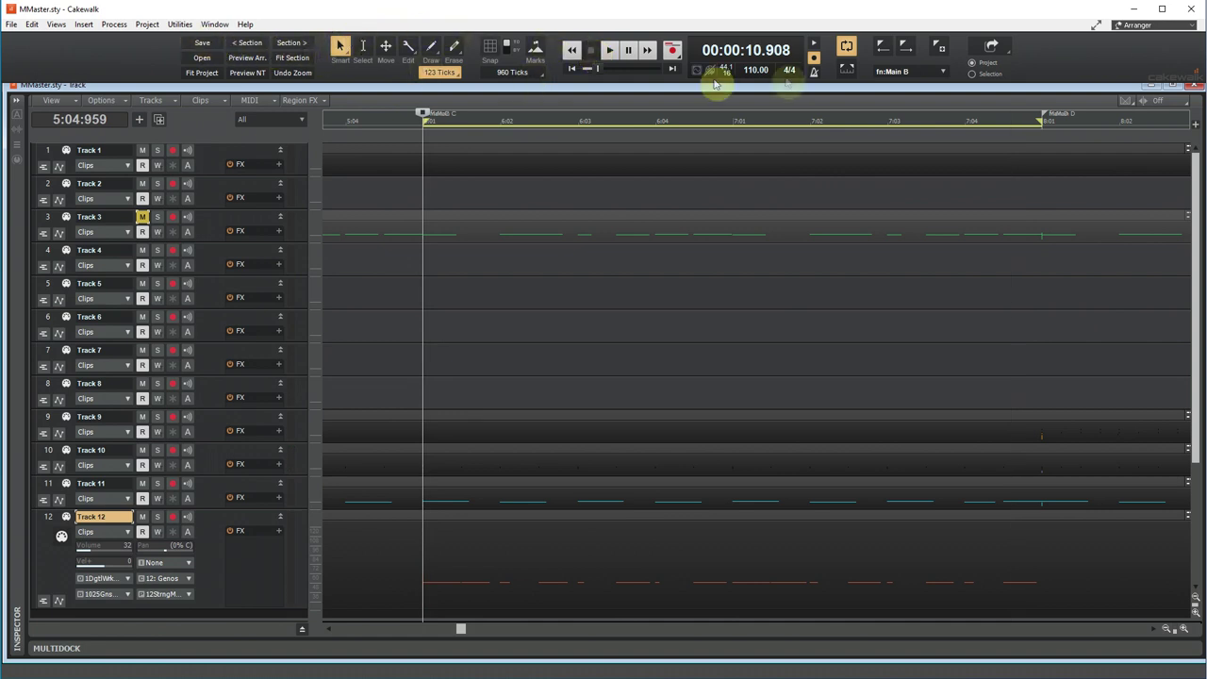
Exit Cakewalk to MixMaster, send the style to StyleMagic YA, and bring its window fully into view.
{"action": "left_click", "coordinate": [1196, 8]}
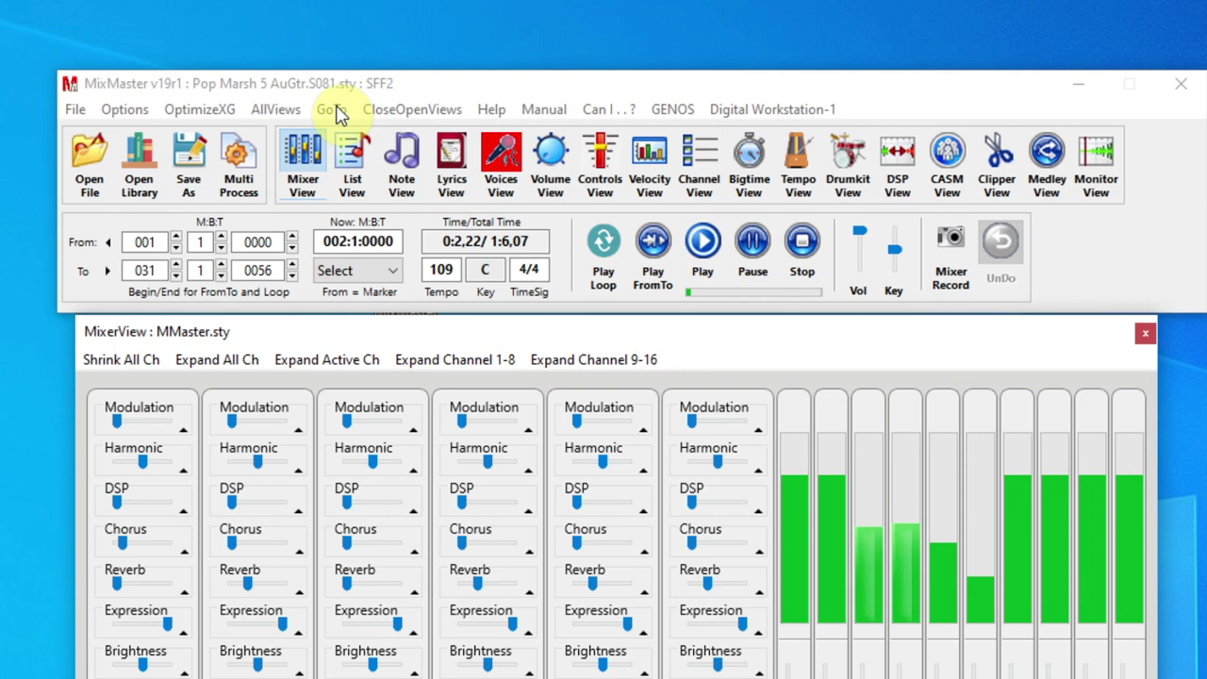
{"action": "left_click", "coordinate": [332, 111]}
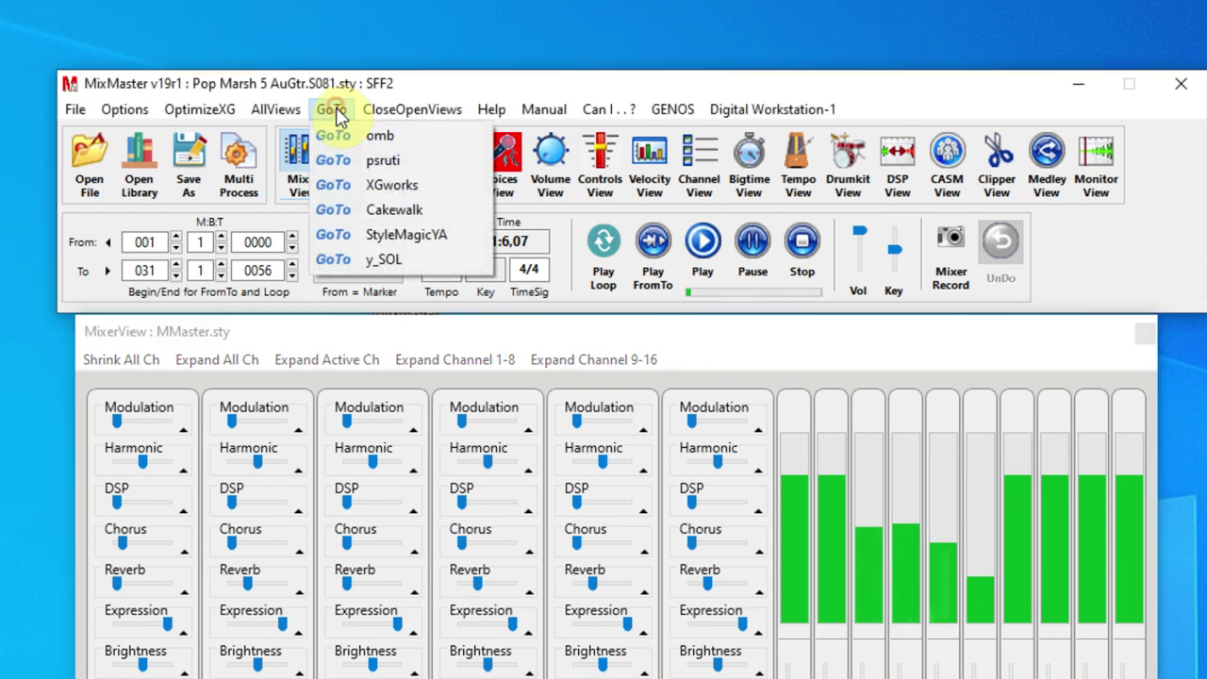
{"action": "left_click", "coordinate": [432, 243]}
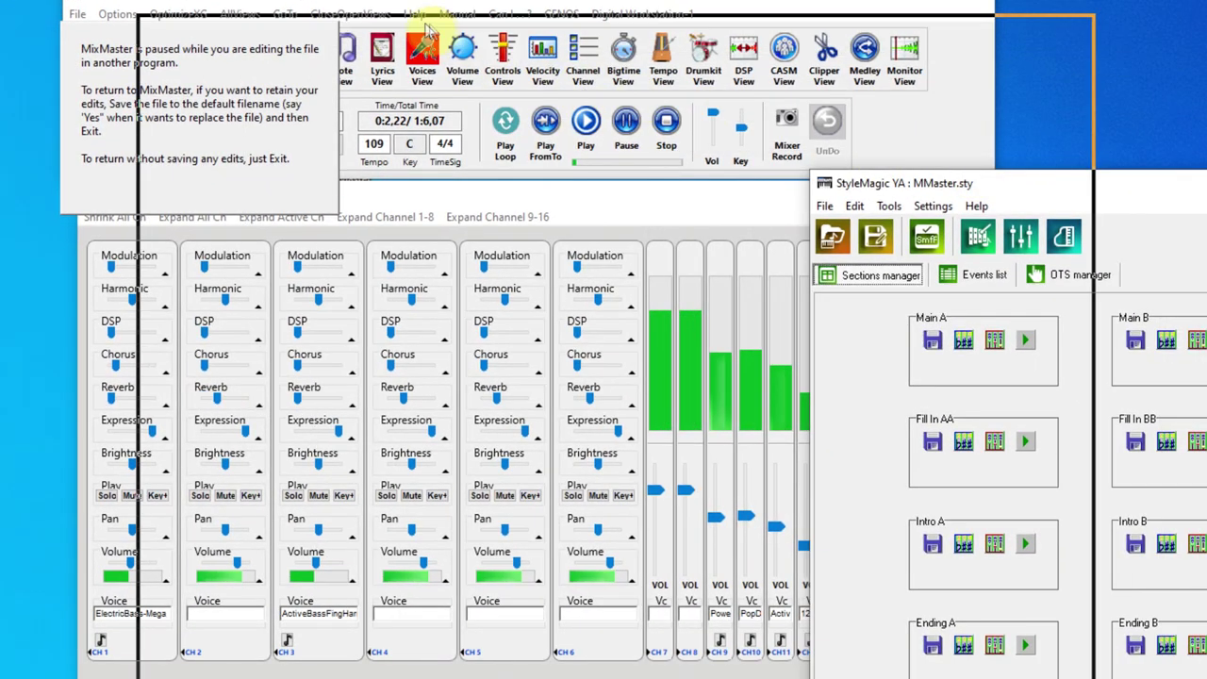
{"action": "left_click", "coordinate": [418, 26]}
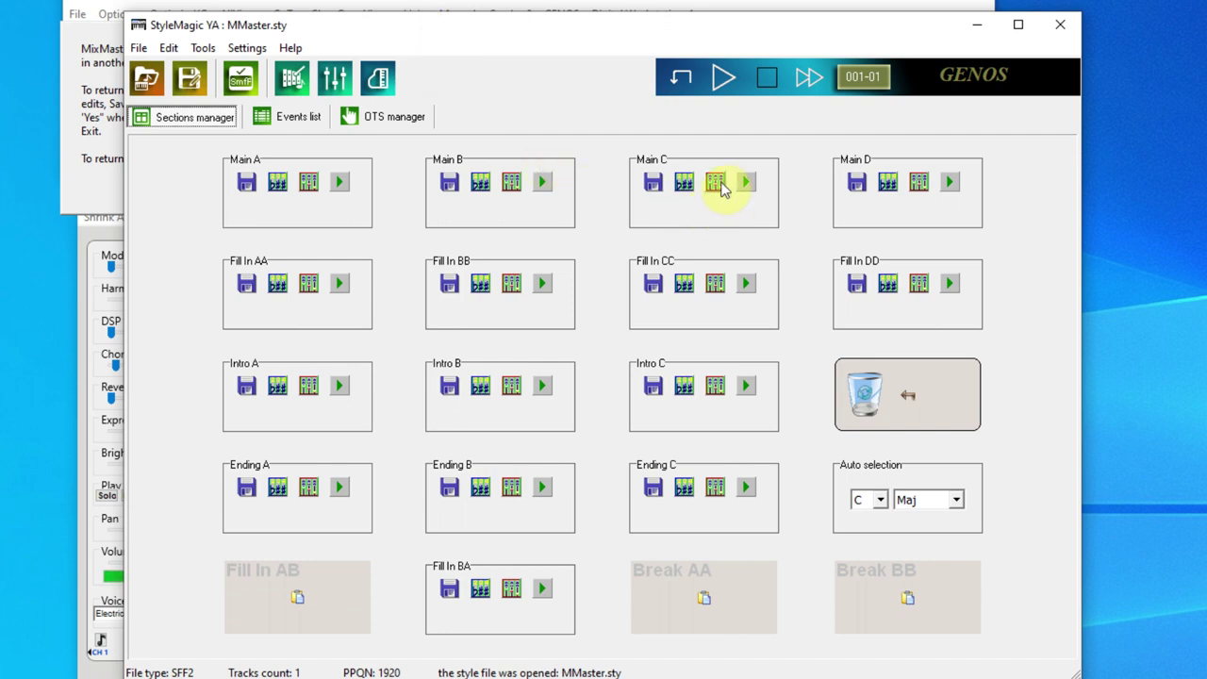
Play channel 12 of Main C in the Channels manager, review and apply its CASM settings, and close the manager.
{"action": "left_click", "coordinate": [687, 183]}
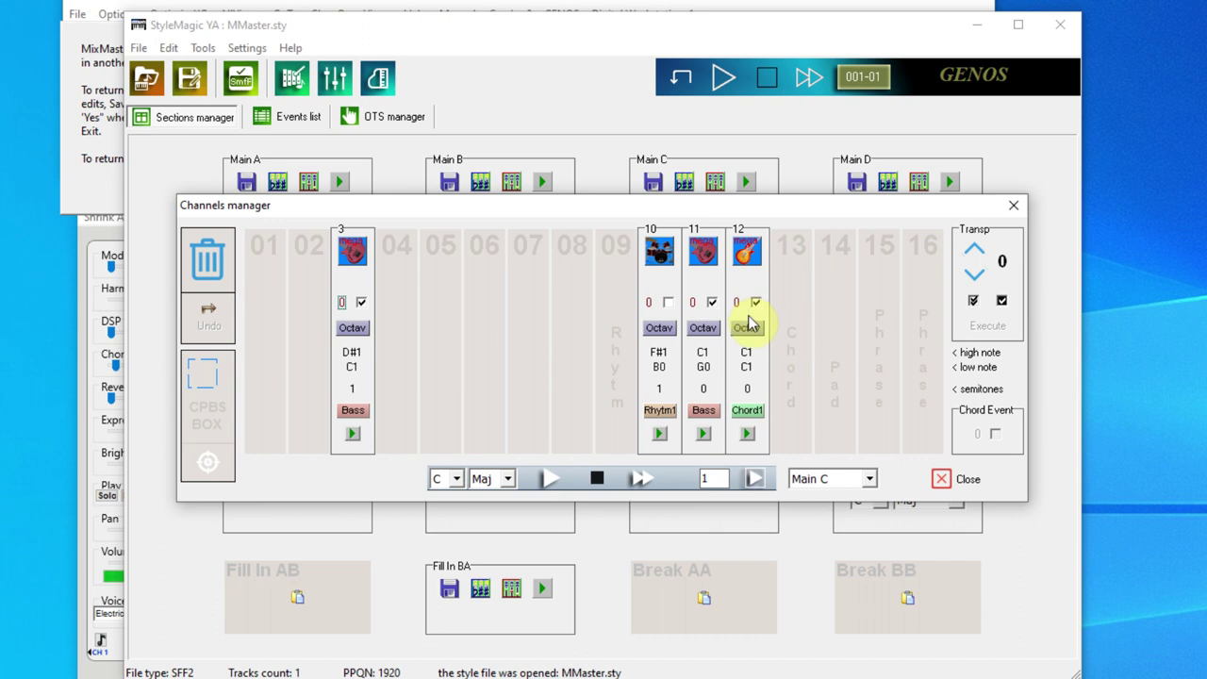
{"action": "left_click", "coordinate": [750, 436]}
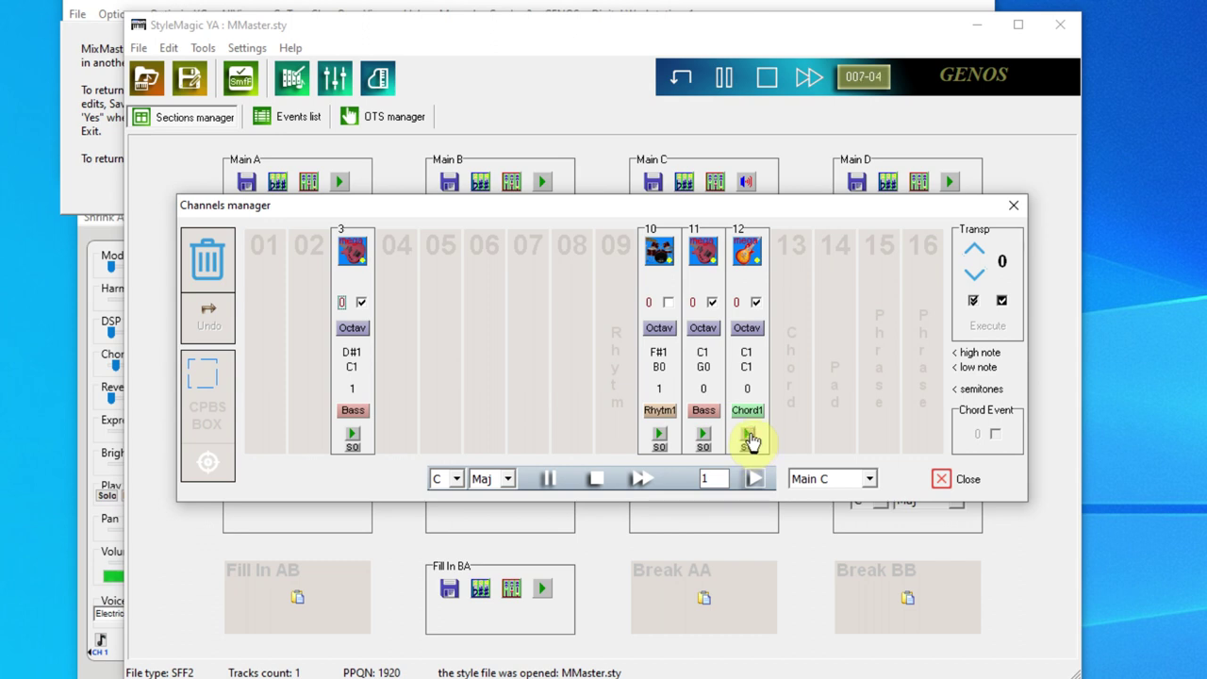
{"action": "left_click", "coordinate": [747, 411]}
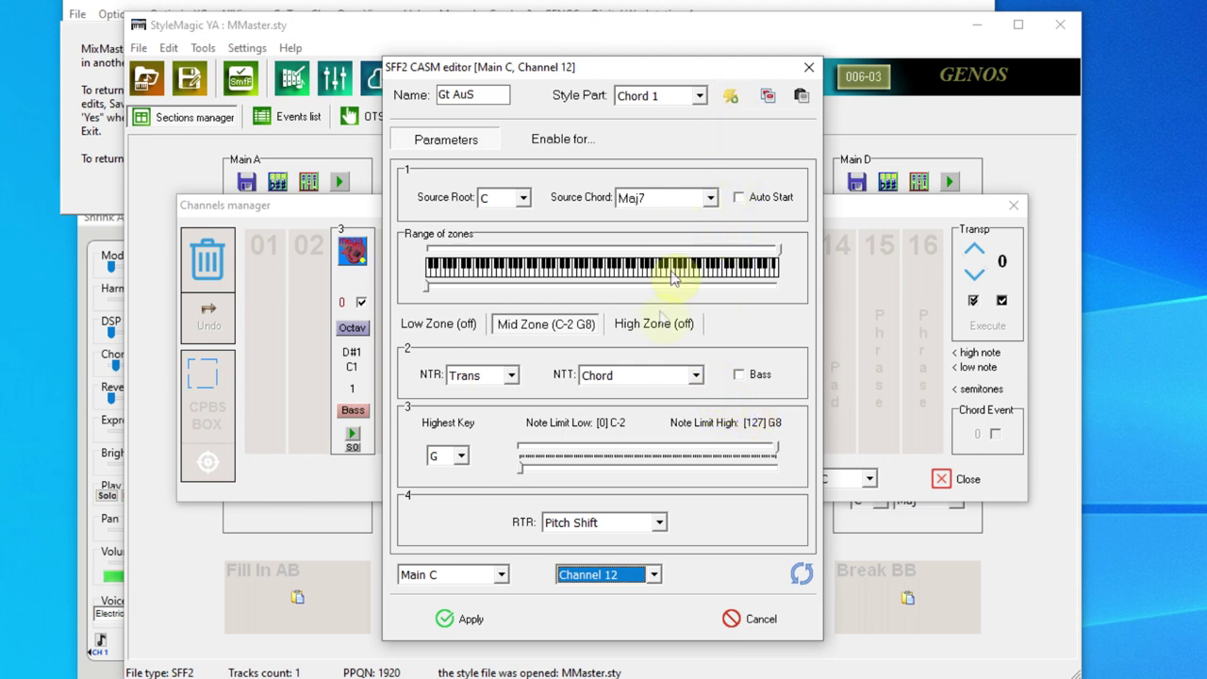
{"action": "left_click", "coordinate": [461, 619]}
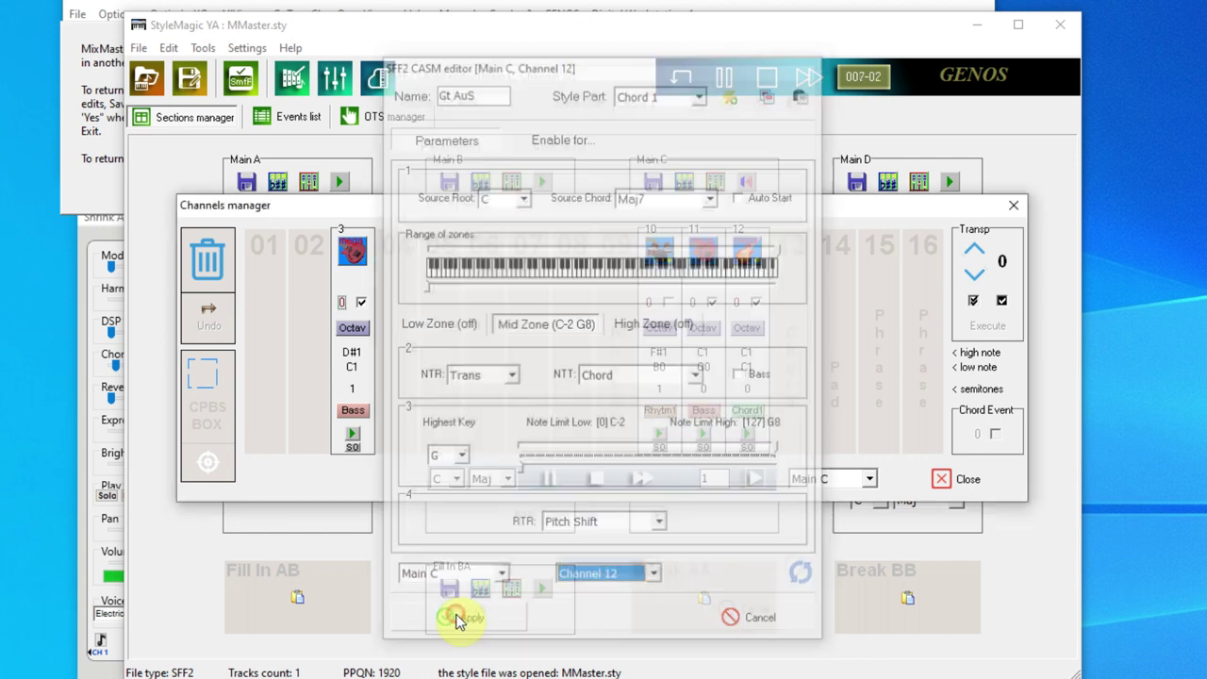
{"action": "left_click", "coordinate": [948, 481]}
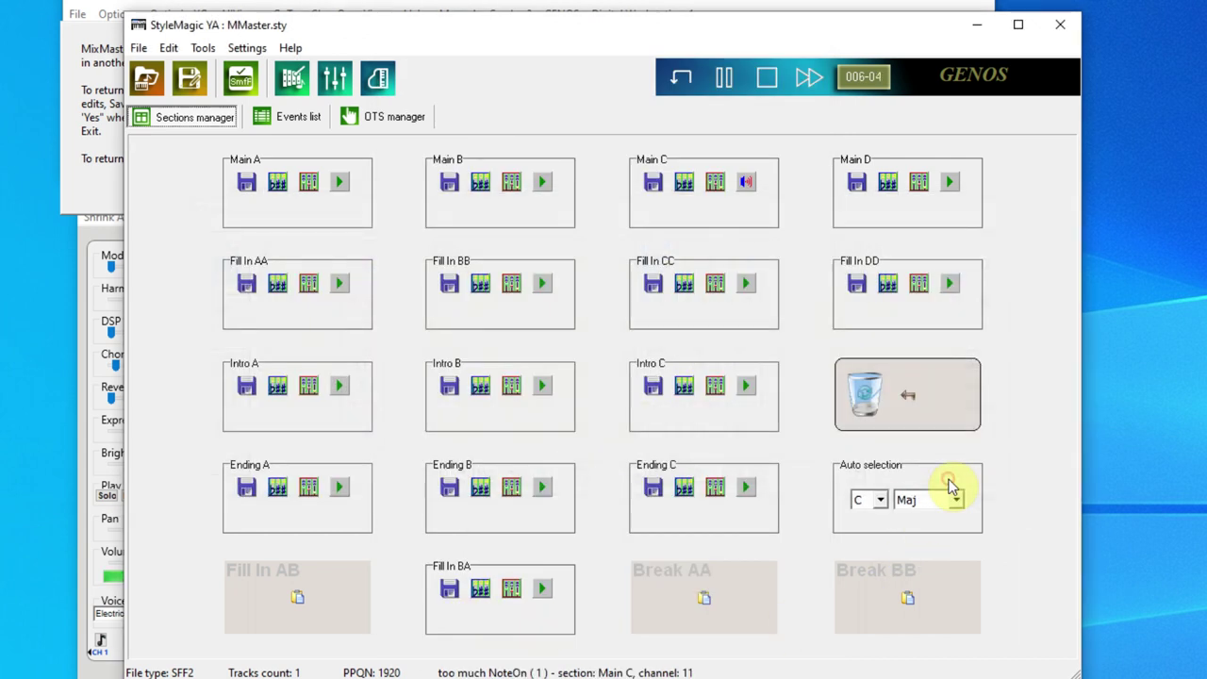
Save the style under its existing name MMaster.sty and exit StyleMagic YA to return to MixMaster.
{"action": "left_click", "coordinate": [188, 83]}
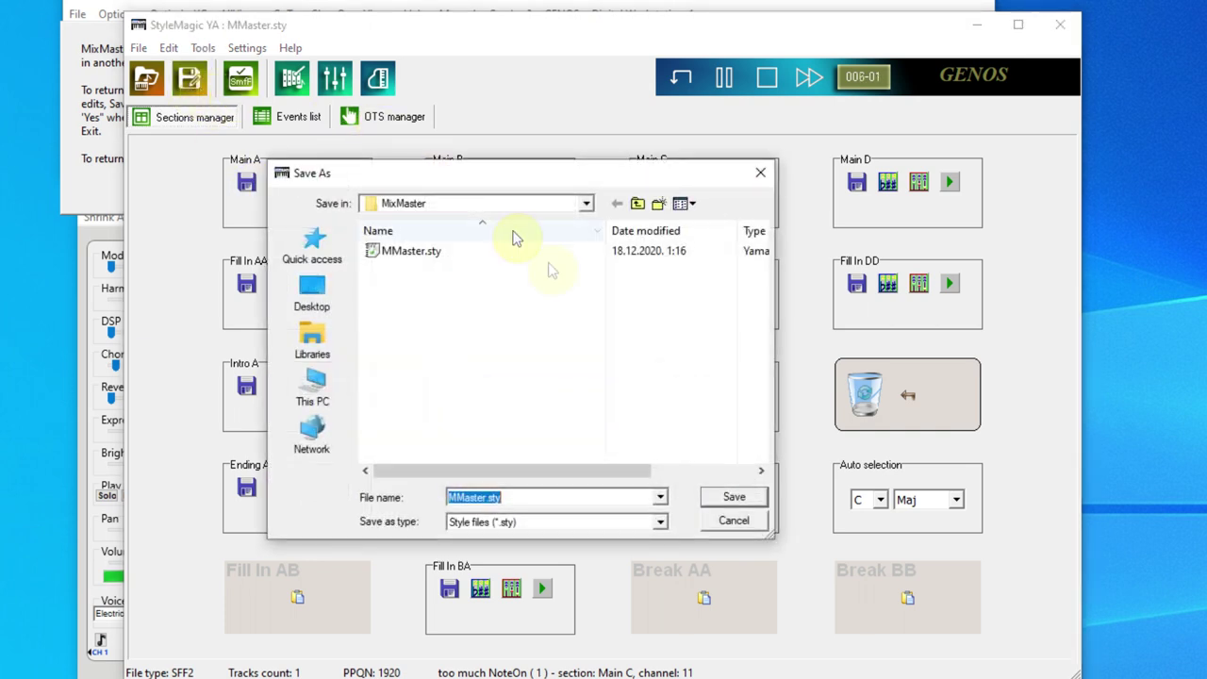
{"action": "left_click", "coordinate": [736, 500]}
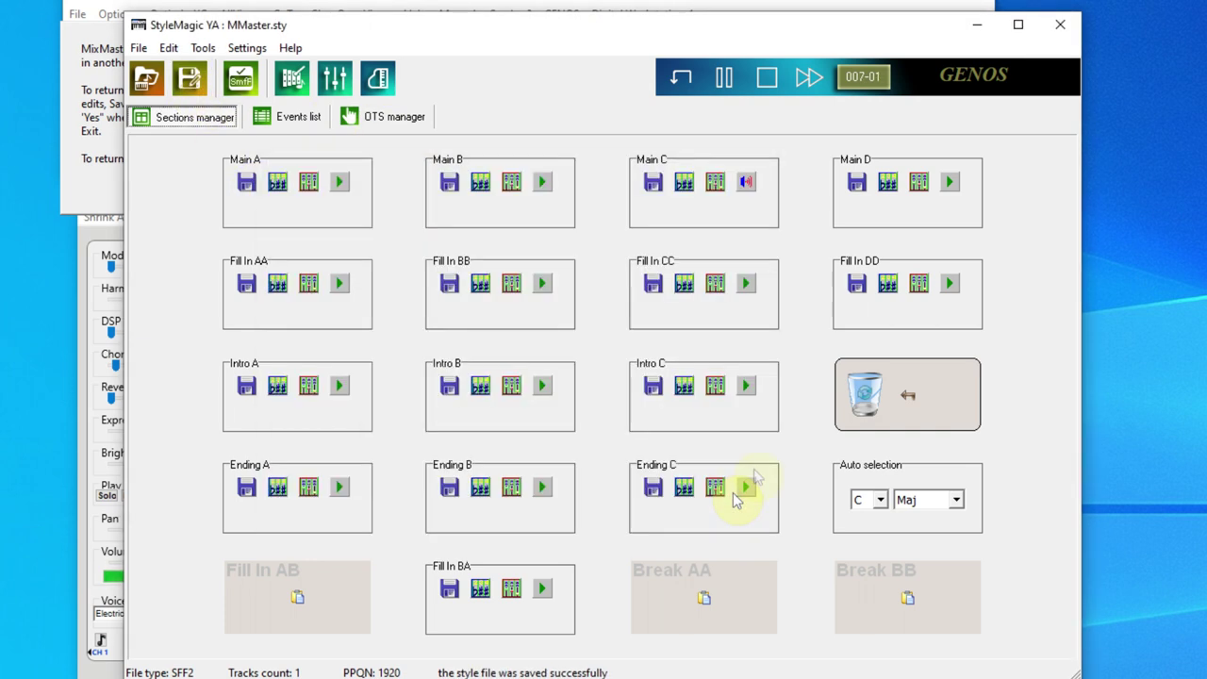
{"action": "left_click", "coordinate": [1063, 26]}
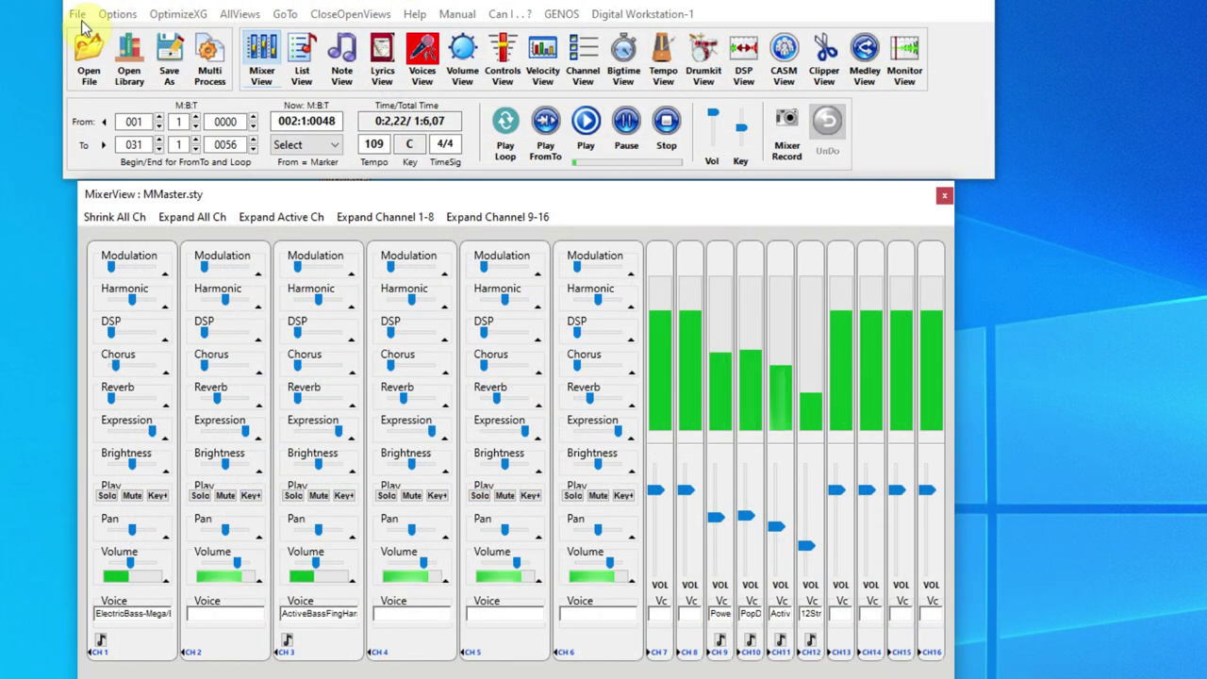
Save the style from MixMaster as Pop Marsh 6 AuGtr.S081.sty in the #Audio loop folder.
{"action": "left_click", "coordinate": [172, 56]}
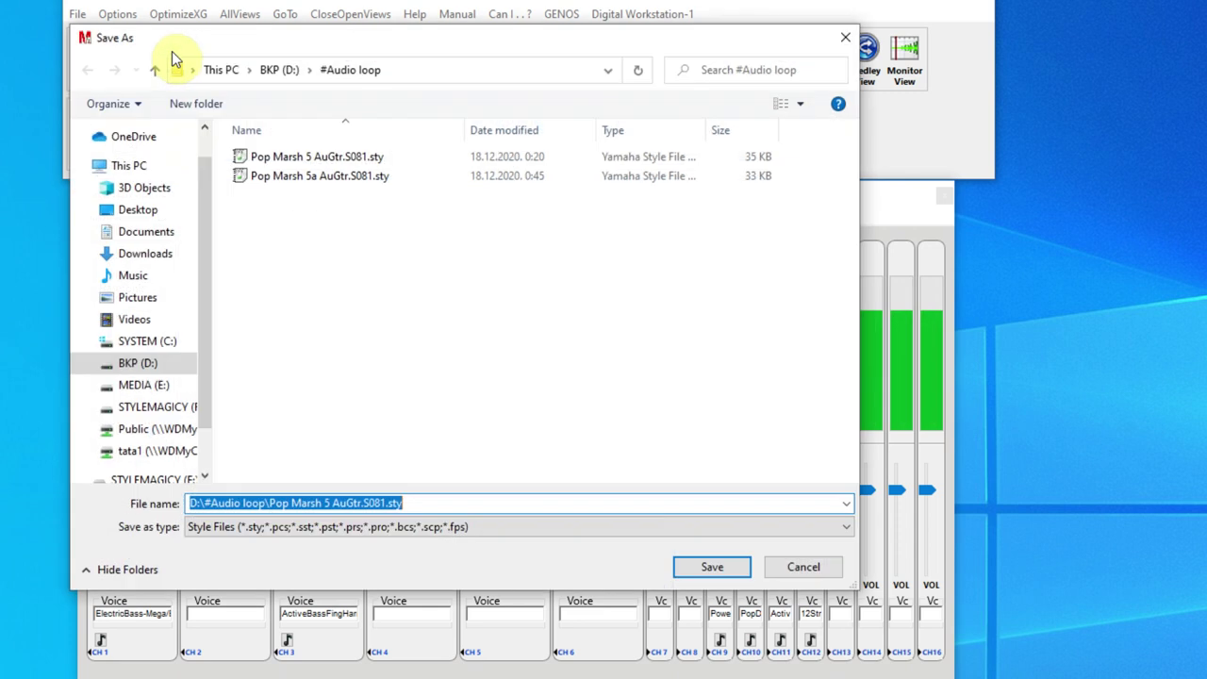
{"action": "left_click", "coordinate": [324, 500]}
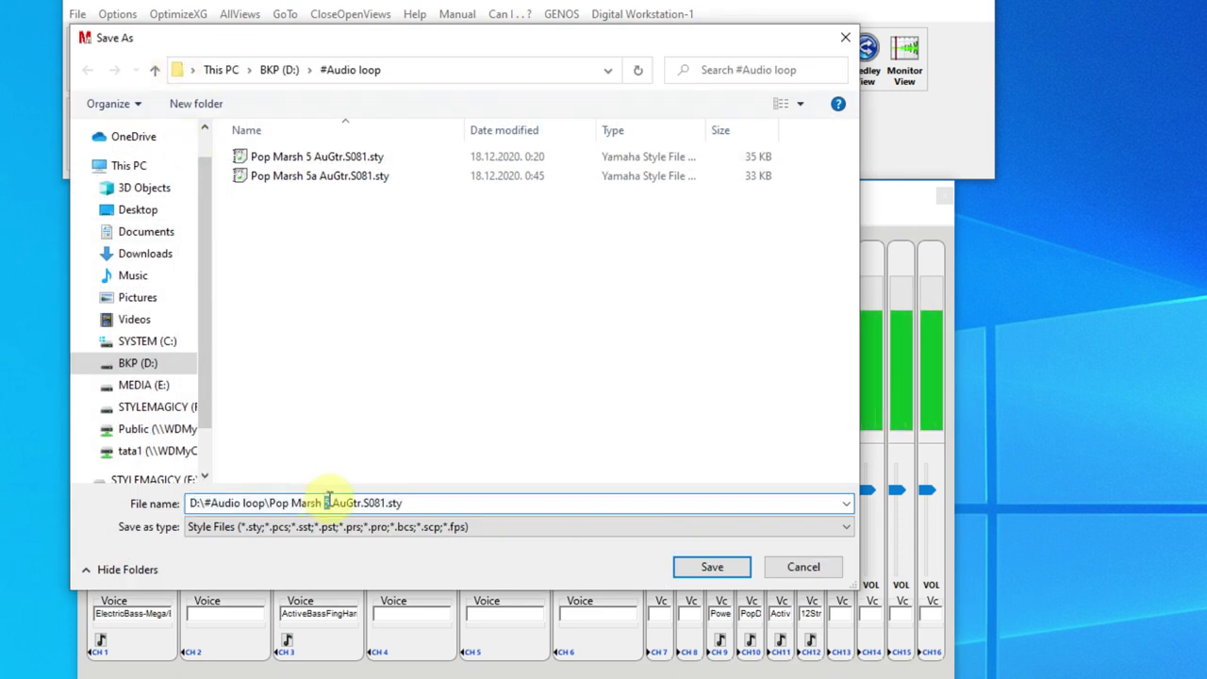
{"action": "double_click", "coordinate": [327, 502]}
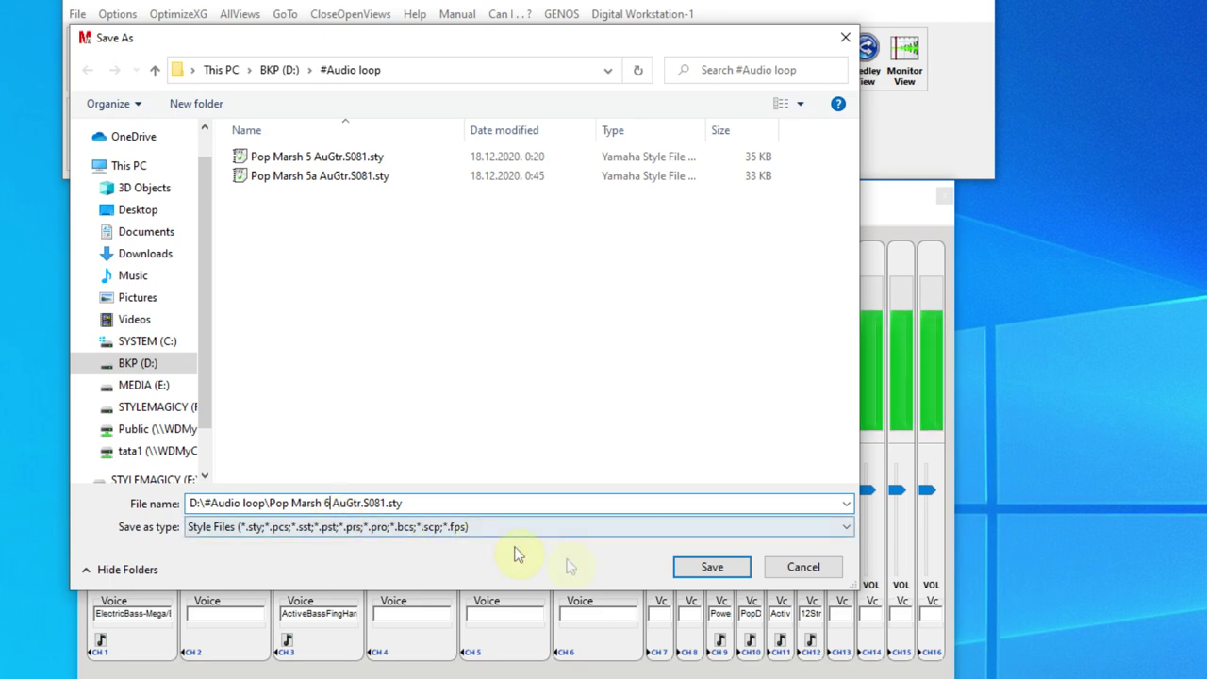
{"action": "left_click", "coordinate": [709, 567]}
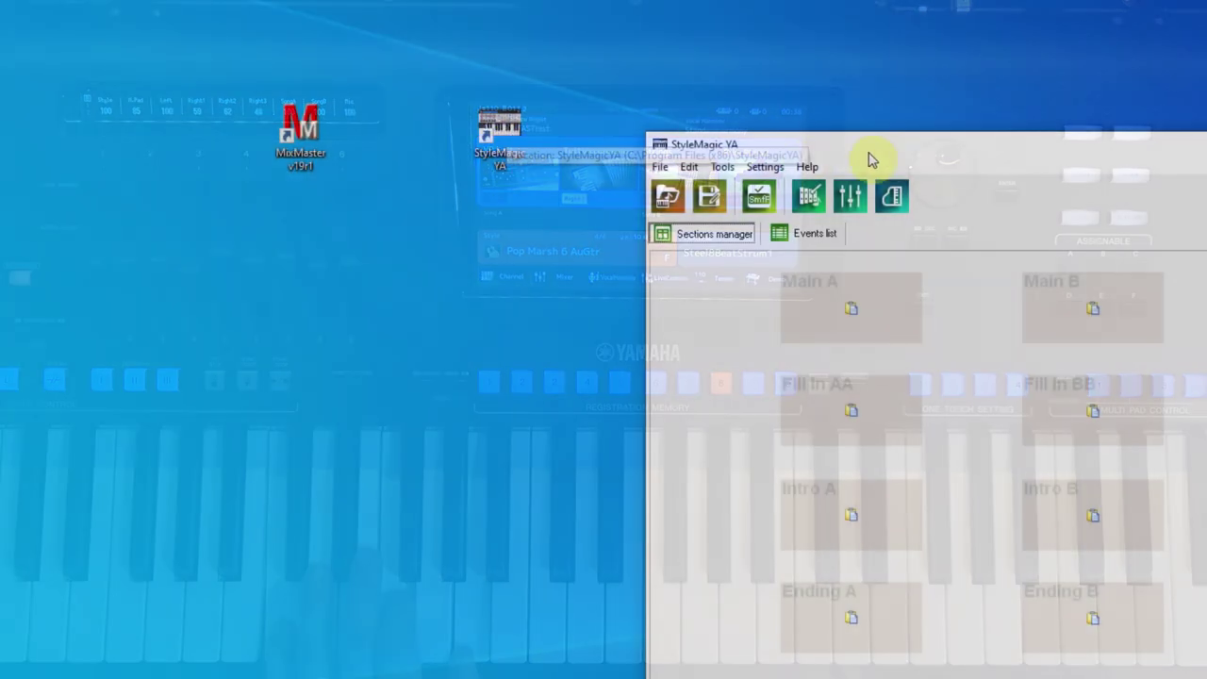
Switch to StyleMagic YA, bring its window fully into view, and open Pop Marsh 6 AuGtr.S081.sty from the #Audio loop folder.
{"action": "left_click", "coordinate": [884, 146]}
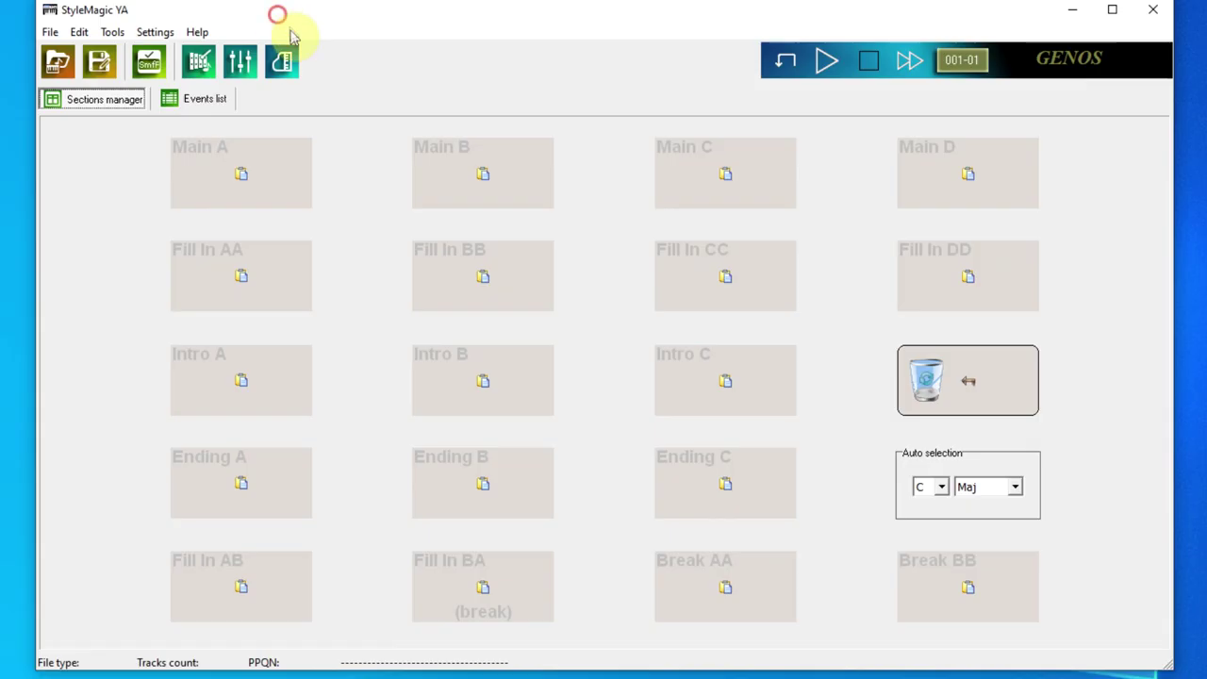
{"action": "left_click", "coordinate": [58, 63]}
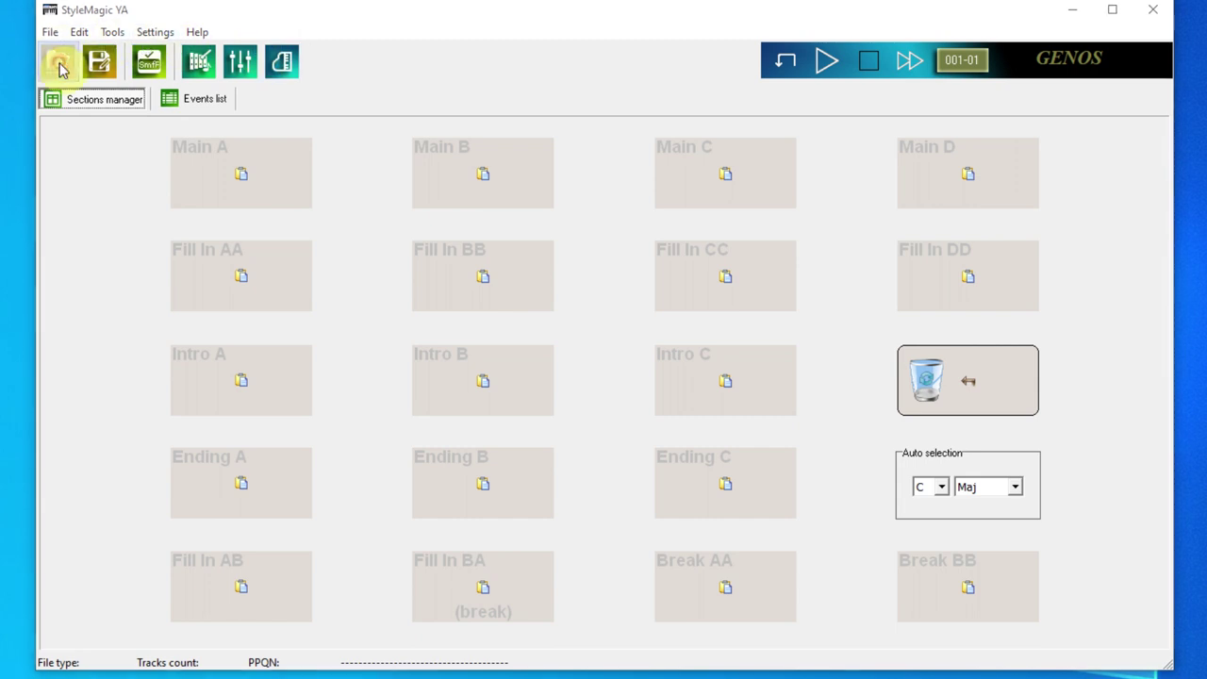
{"action": "double_click", "coordinate": [378, 227]}
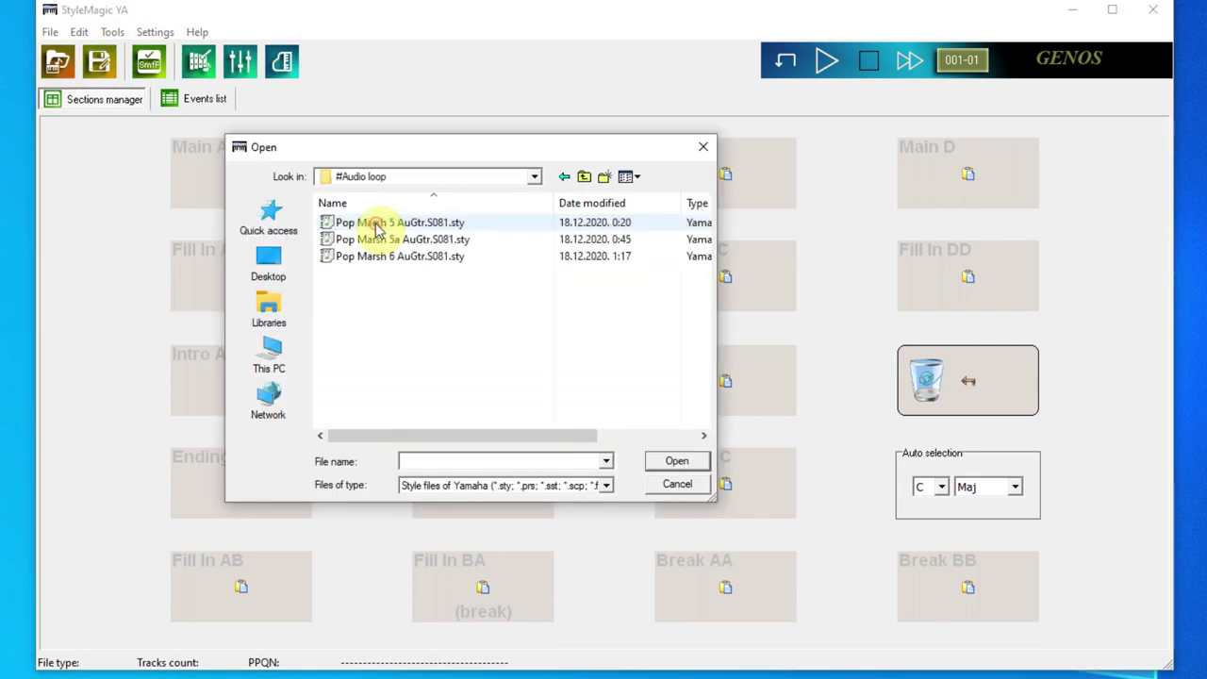
{"action": "left_click", "coordinate": [450, 264]}
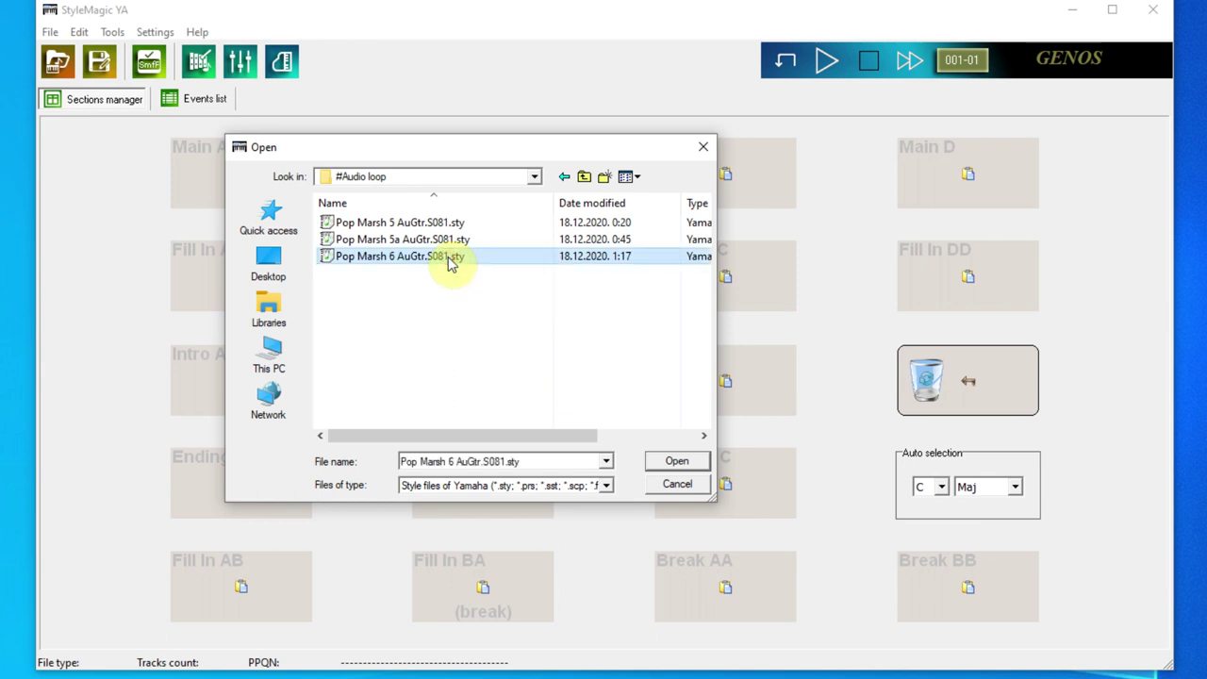
{"action": "left_click", "coordinate": [680, 461]}
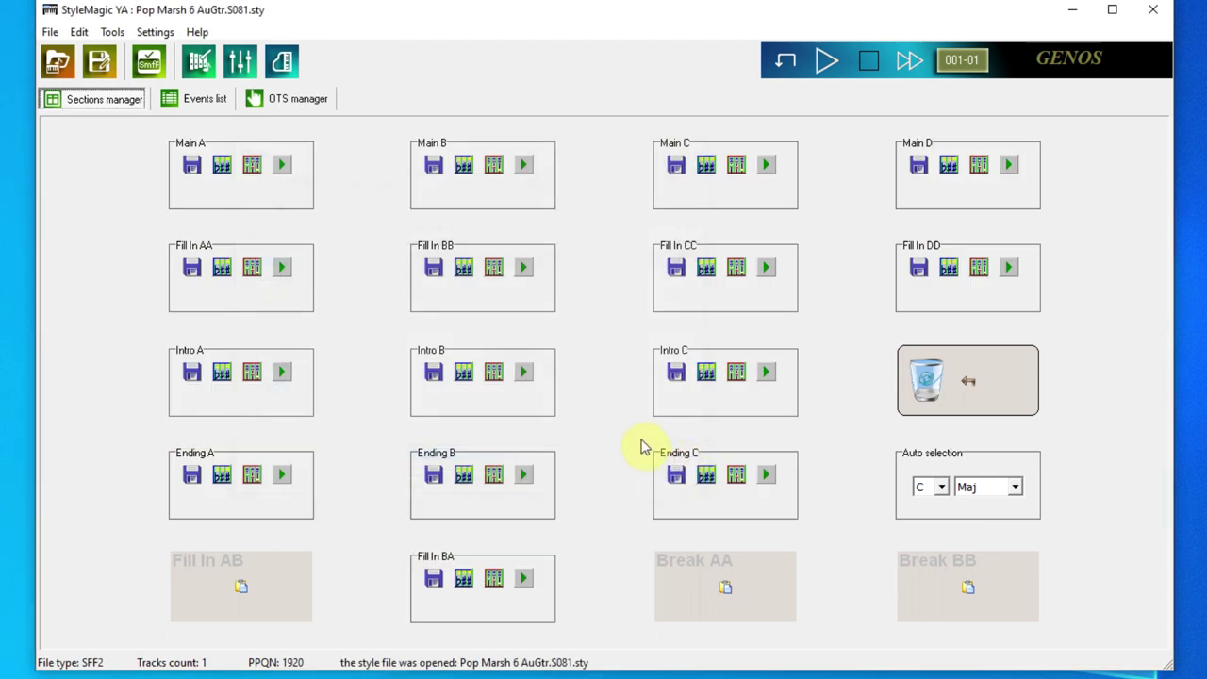
In the CASM settings of Main C channel 12, set NTT to Bypass and the note limits to C1 through B1.
{"action": "left_click", "coordinate": [705, 166]}
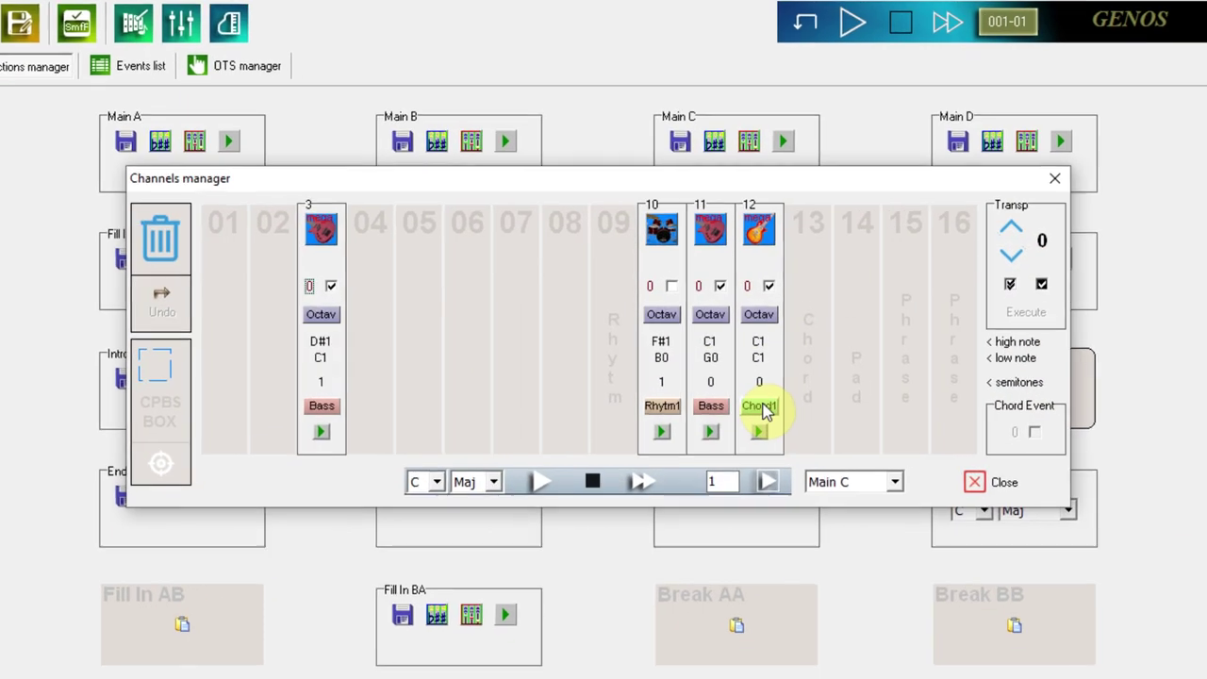
{"action": "left_click", "coordinate": [745, 396]}
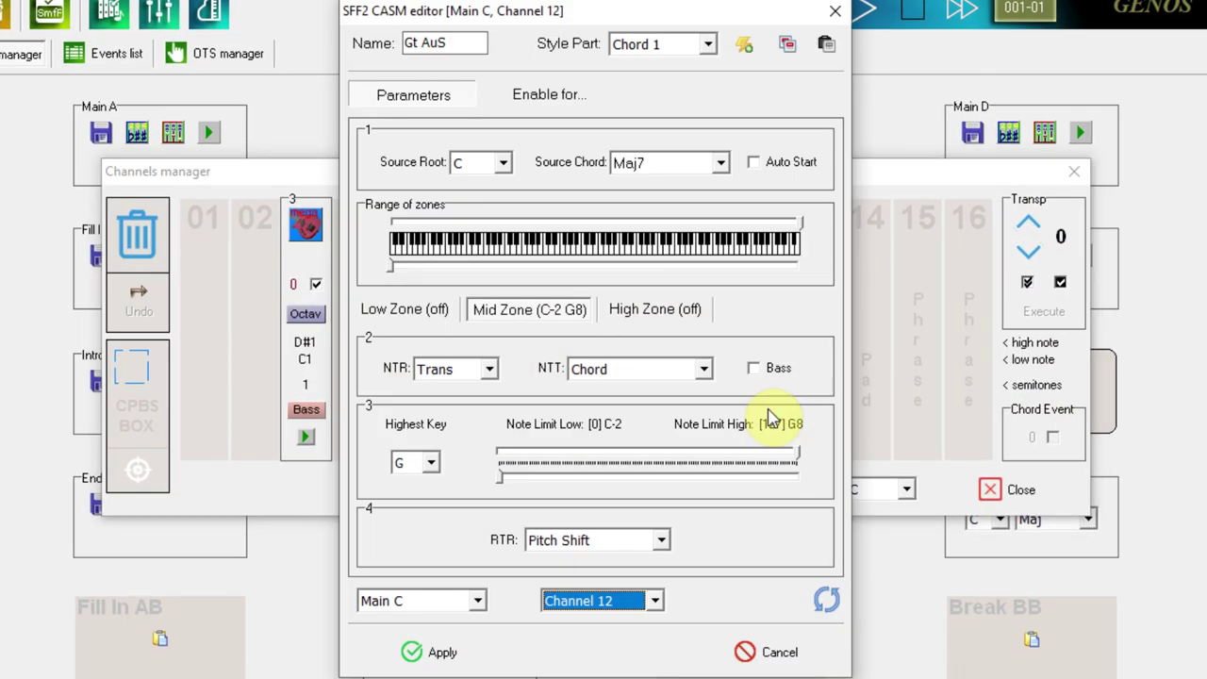
{"action": "left_click", "coordinate": [705, 368]}
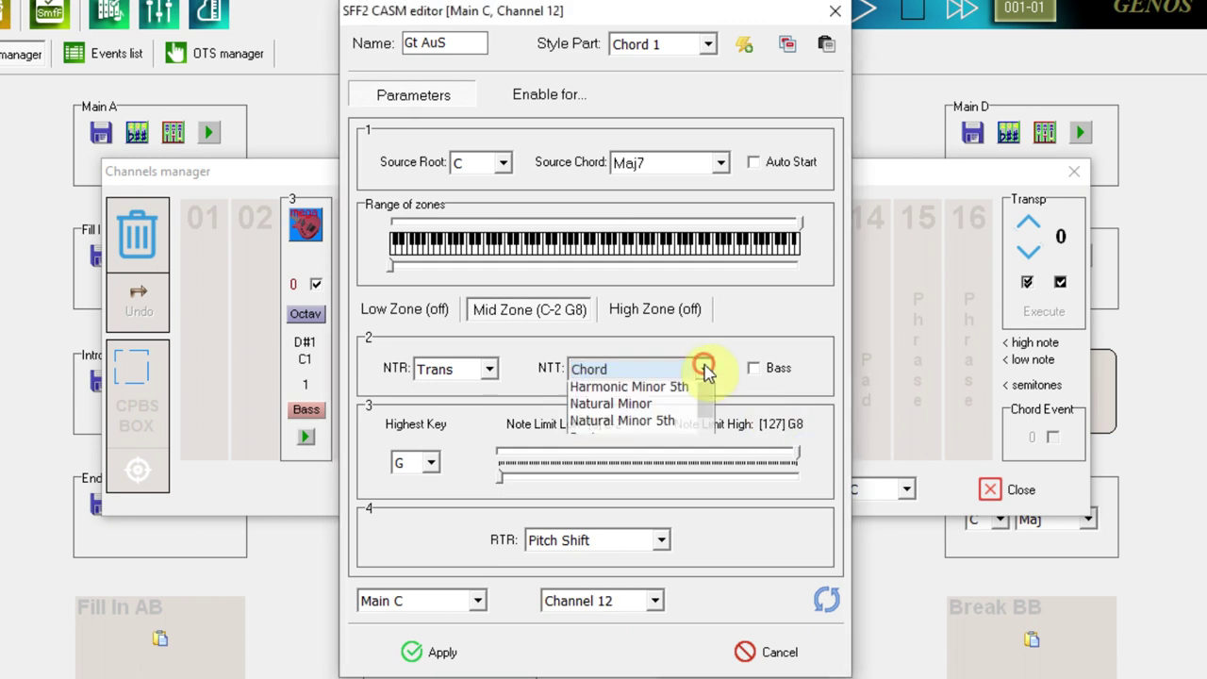
{"action": "left_click", "coordinate": [706, 395]}
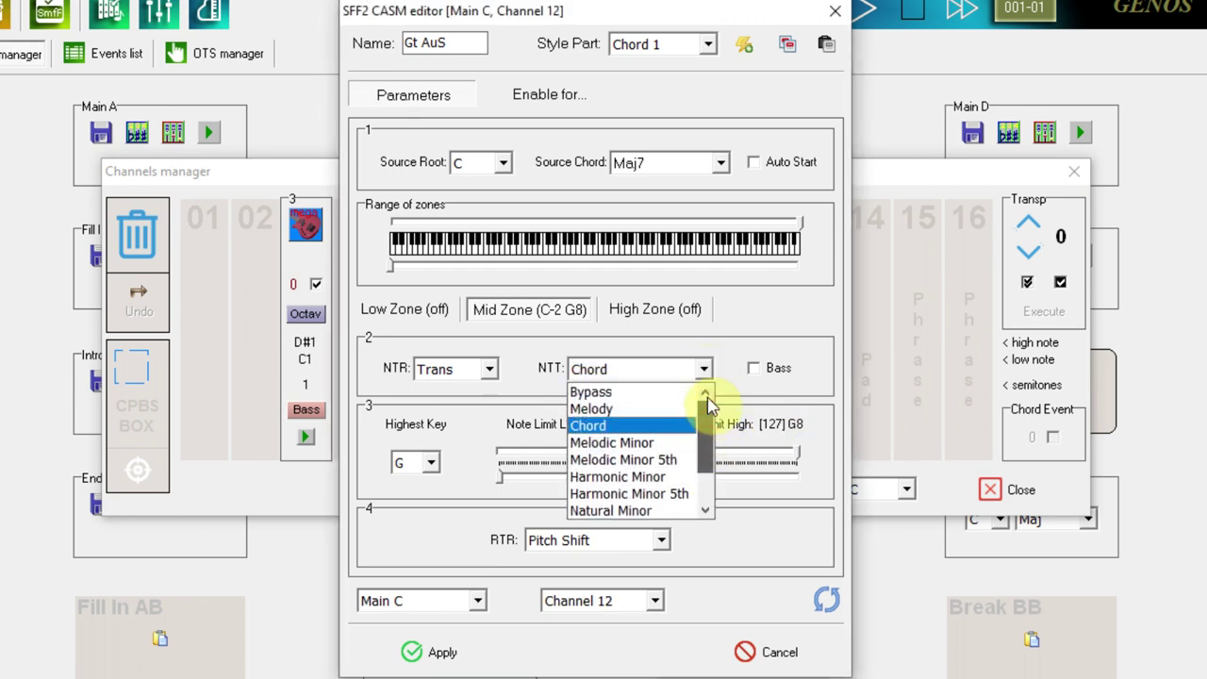
{"action": "left_click", "coordinate": [628, 393]}
{"action": "left_click_drag", "start_coordinate": [502, 483], "coordinate": [588, 497]}
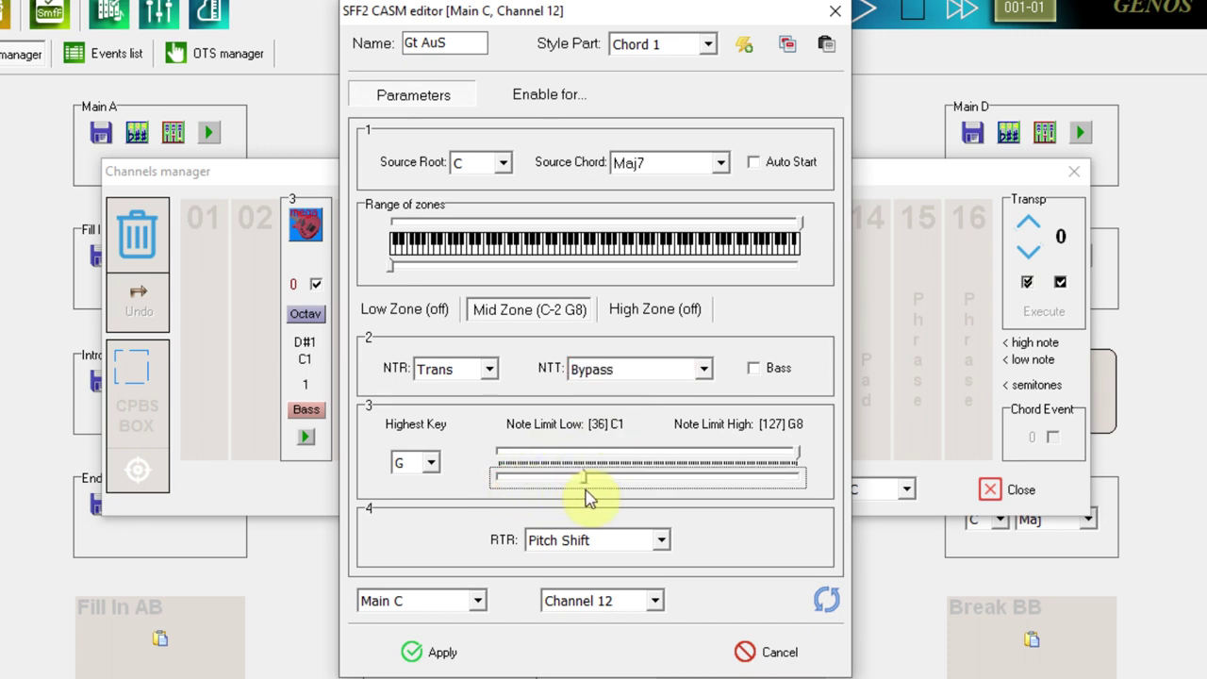
{"action": "left_click_drag", "start_coordinate": [799, 456], "coordinate": [611, 460]}
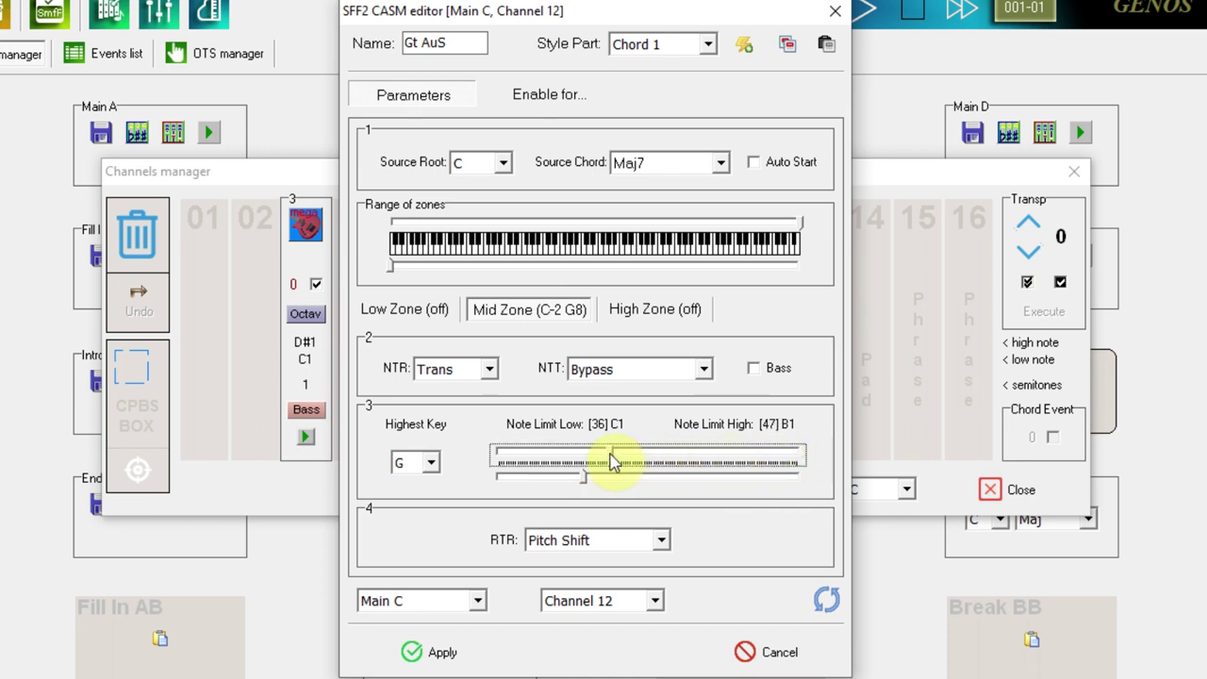
Disable all chord types in the minor and seventh columns for channel 12, leaving only the major column enabled.
{"action": "left_click", "coordinate": [520, 94]}
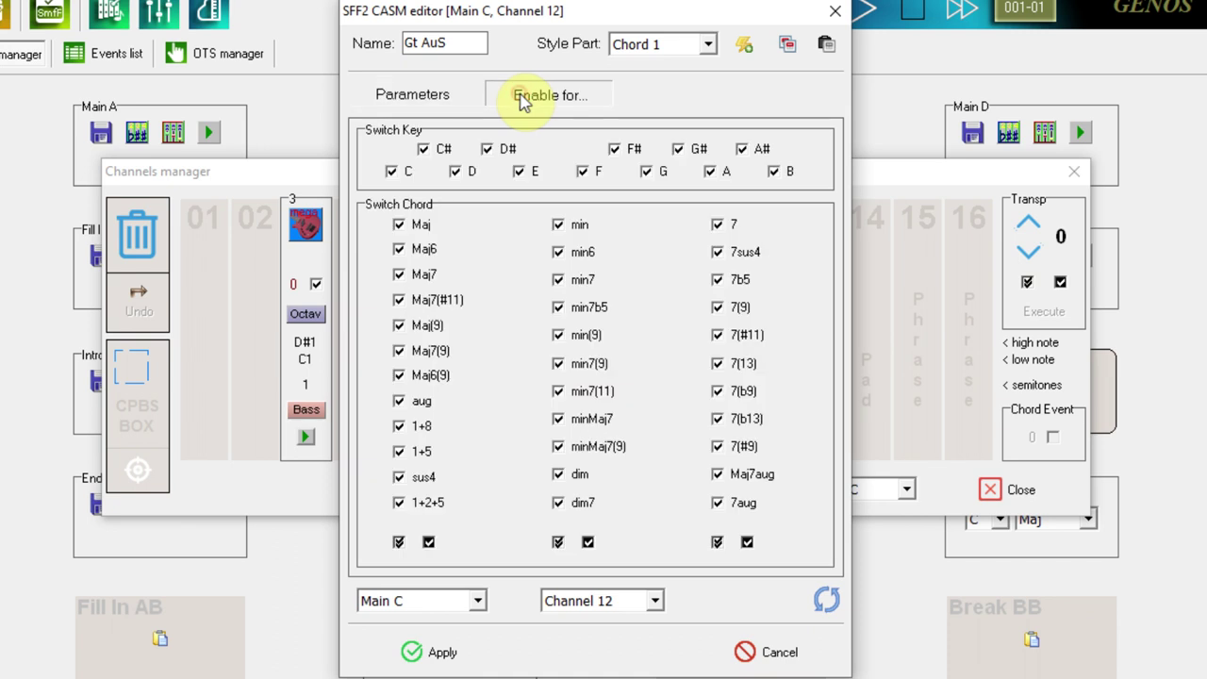
{"action": "left_click", "coordinate": [587, 542]}
{"action": "left_click", "coordinate": [748, 542]}
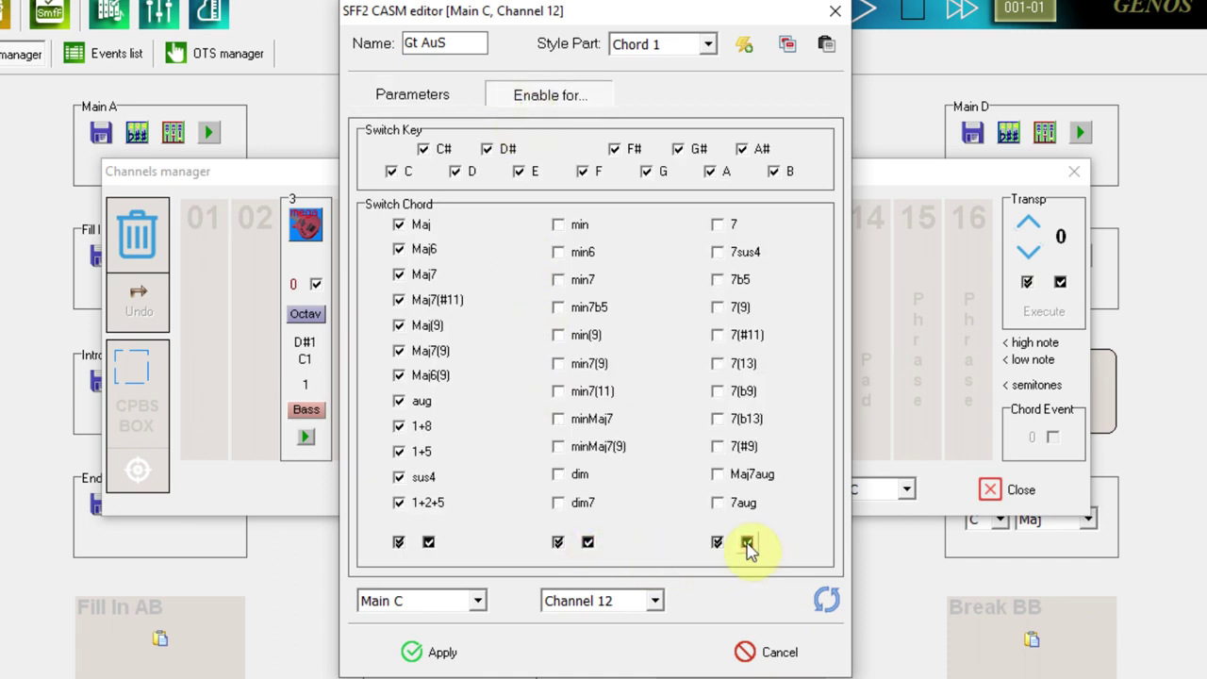
Rename channel 12 as Gt Maj and apply its CASM settings.
{"action": "left_click", "coordinate": [429, 98]}
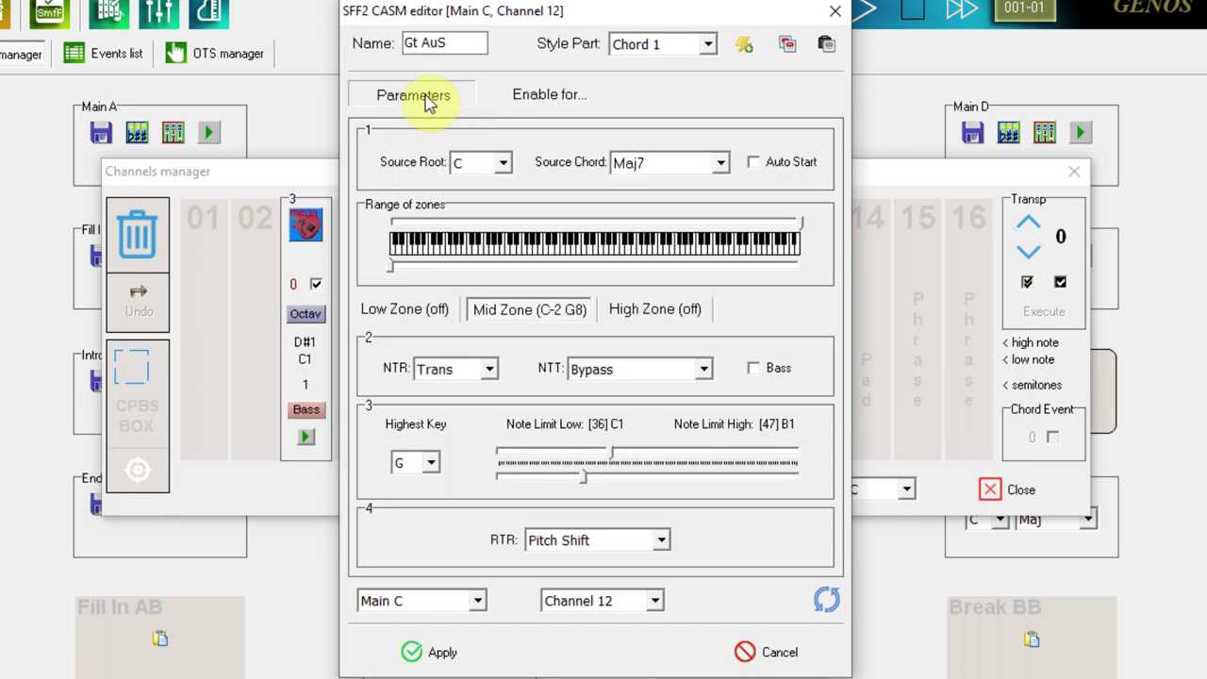
{"action": "left_click", "coordinate": [422, 43]}
{"action": "left_click_drag", "start_coordinate": [422, 44], "coordinate": [485, 46]}
{"action": "type", "text": "Maj"}
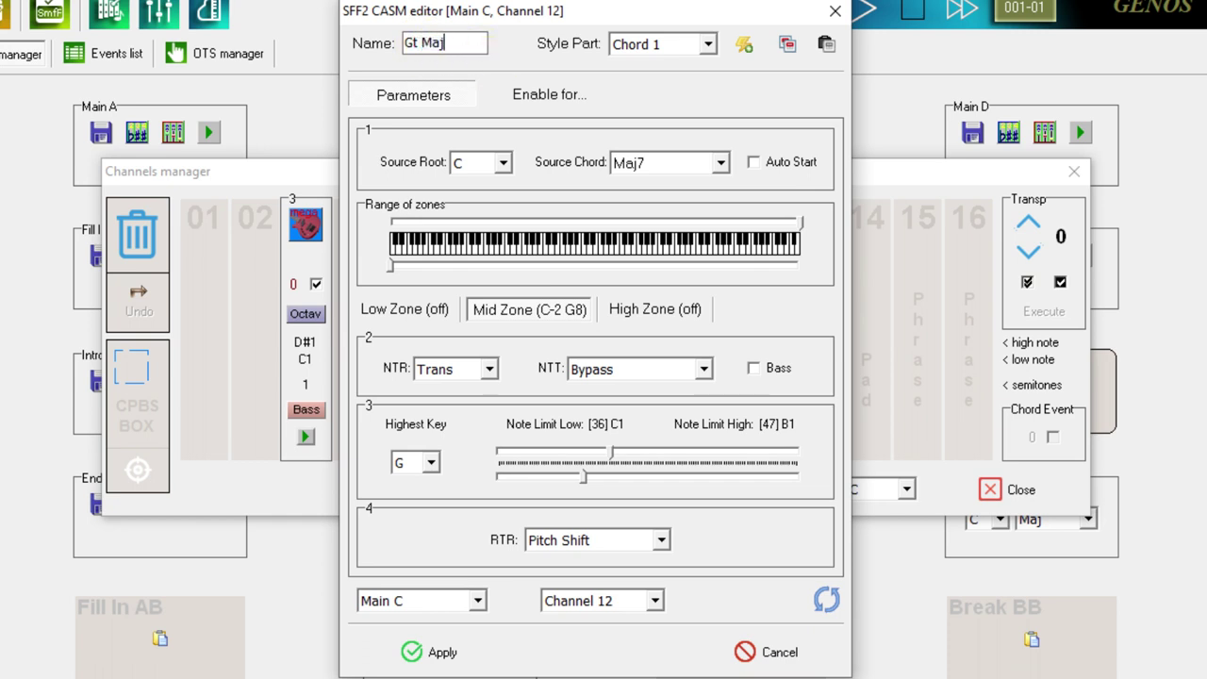
{"action": "left_click", "coordinate": [460, 660]}
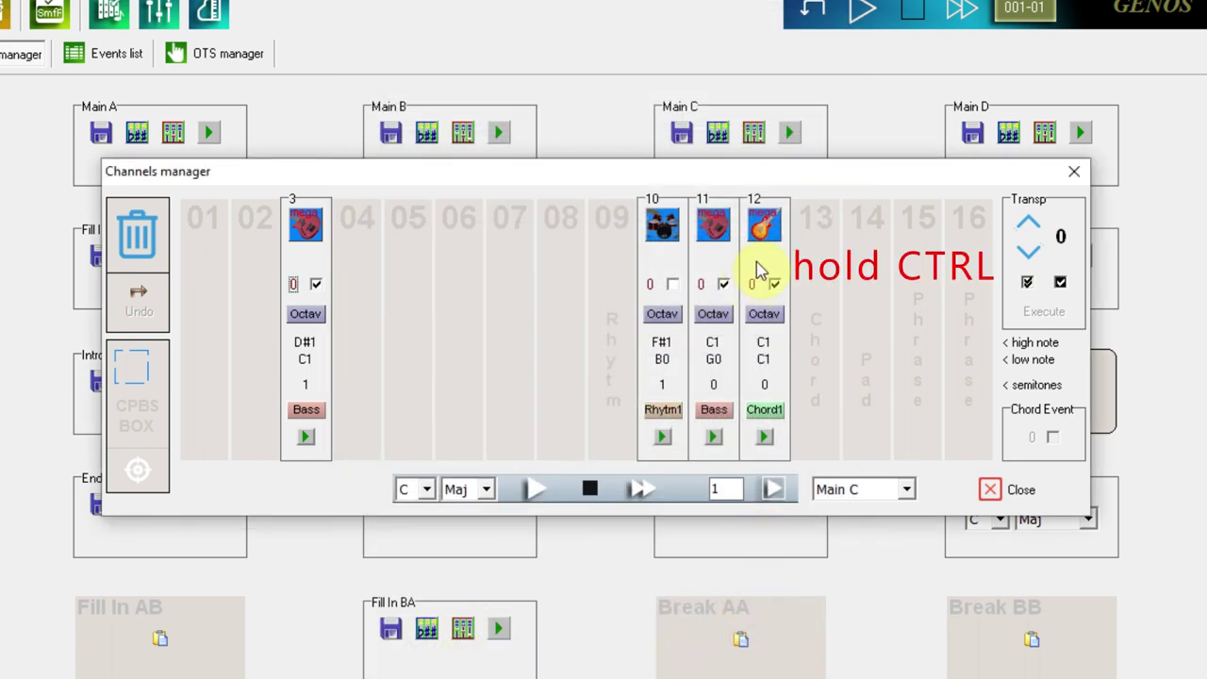
Copy channel 12 to channel 5 and transpose only the copy up 12 semitones.
{"action": "left_click_drag", "start_coordinate": [764, 266], "coordinate": [408, 281]}
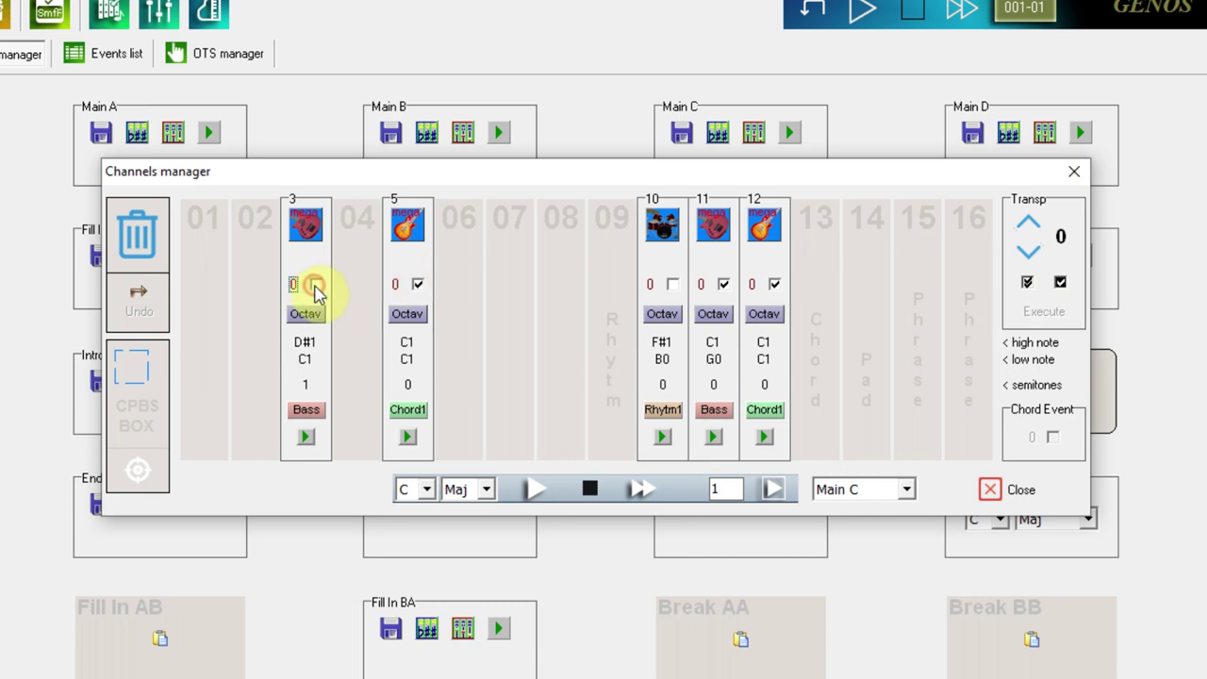
{"action": "left_click", "coordinate": [724, 284]}
{"action": "left_click", "coordinate": [774, 284]}
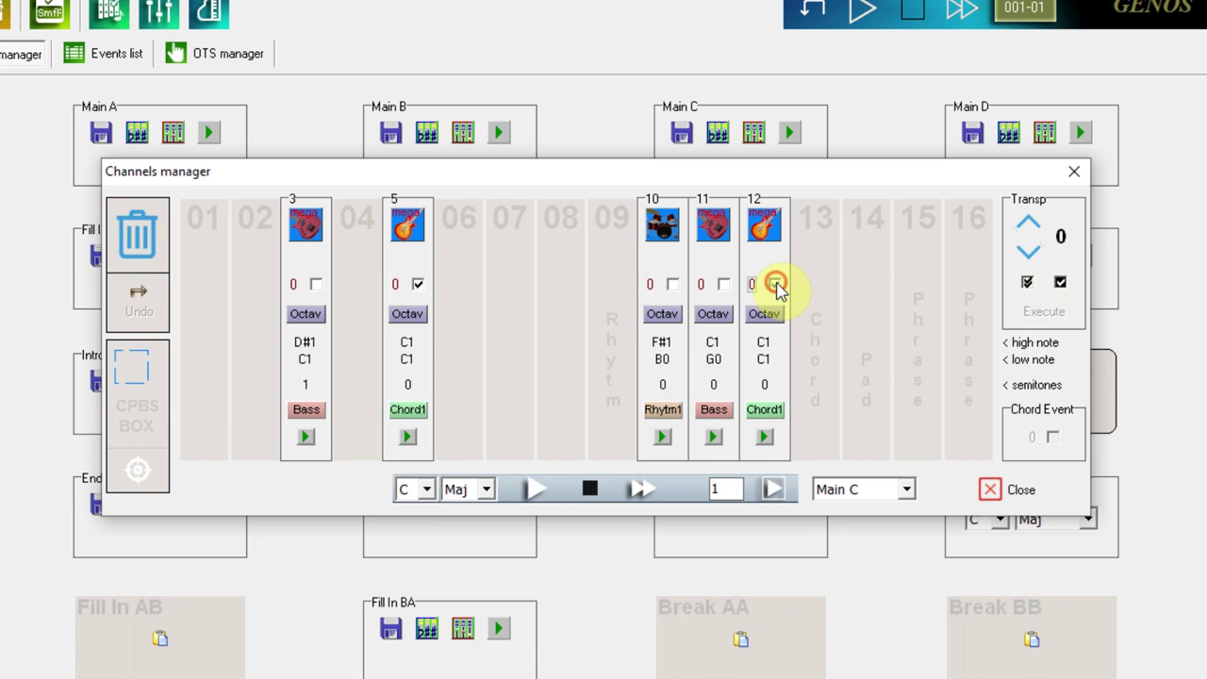
{"action": "left_click", "coordinate": [1028, 224]}
{"action": "left_click", "coordinate": [1028, 224]}
{"action": "left_click", "coordinate": [1028, 224]}
{"action": "left_click", "coordinate": [1028, 225]}
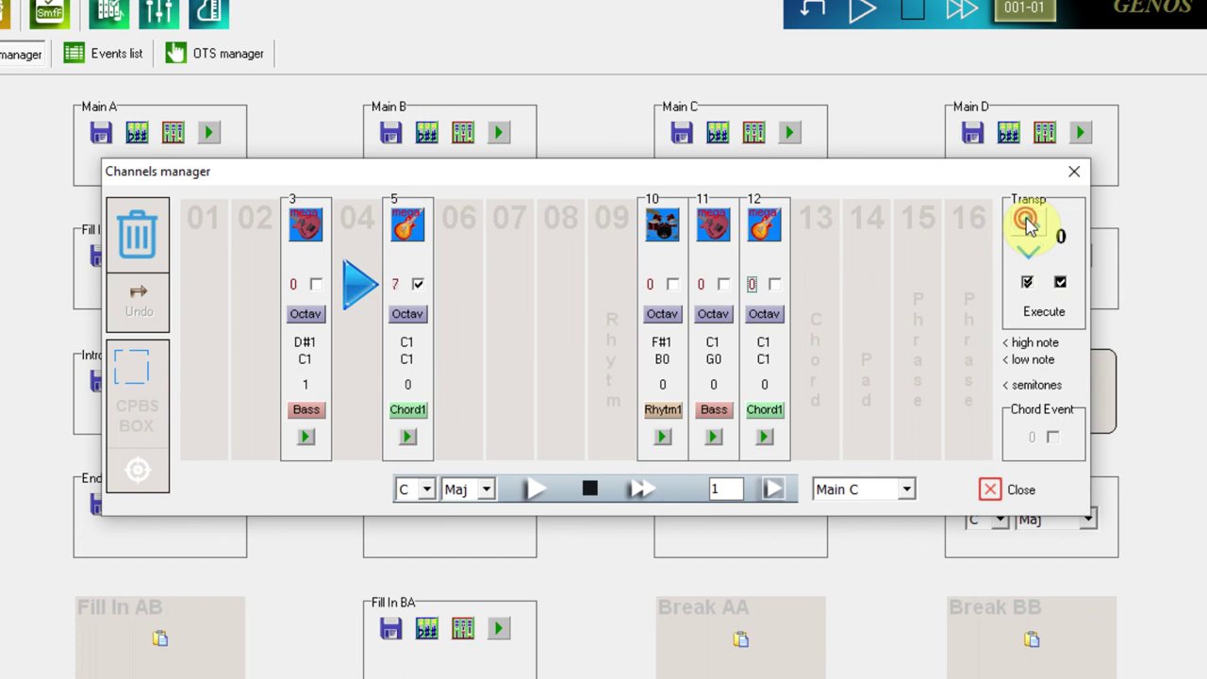
{"action": "left_click", "coordinate": [1028, 222]}
{"action": "left_click", "coordinate": [1028, 222]}
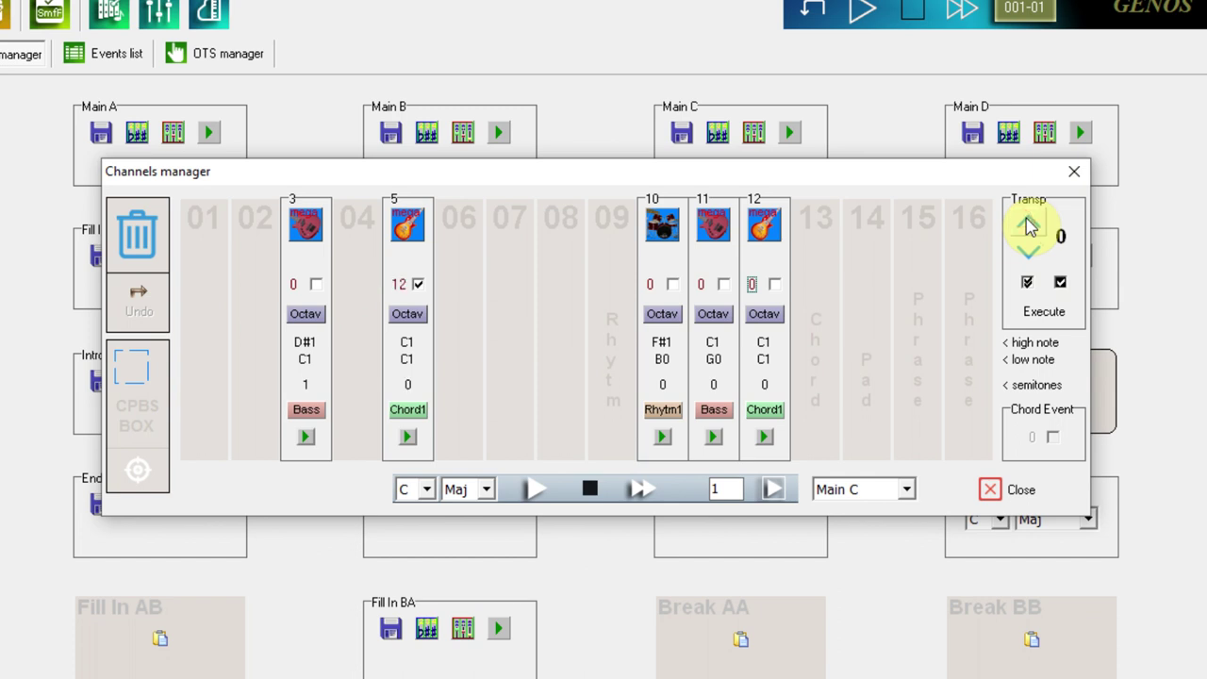
{"action": "left_click", "coordinate": [1049, 320]}
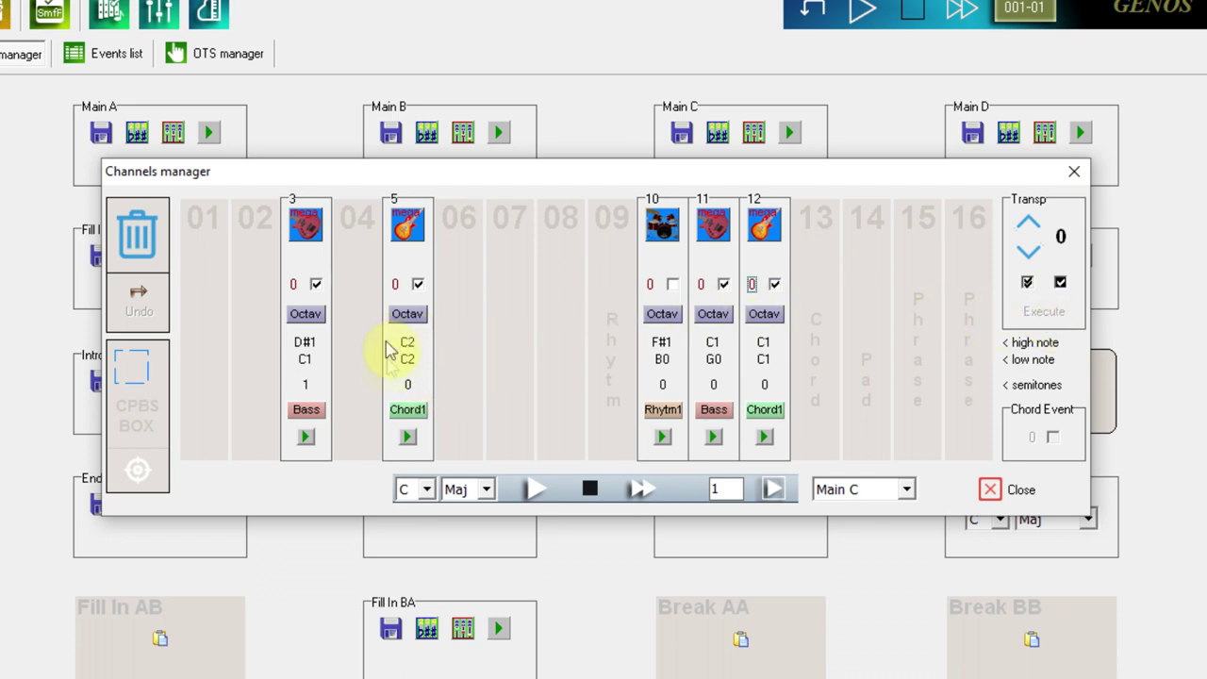
In channel 5's CASM settings, set the note limits to C2 through B2 and enable only the minor column of chord types.
{"action": "left_click", "coordinate": [409, 411]}
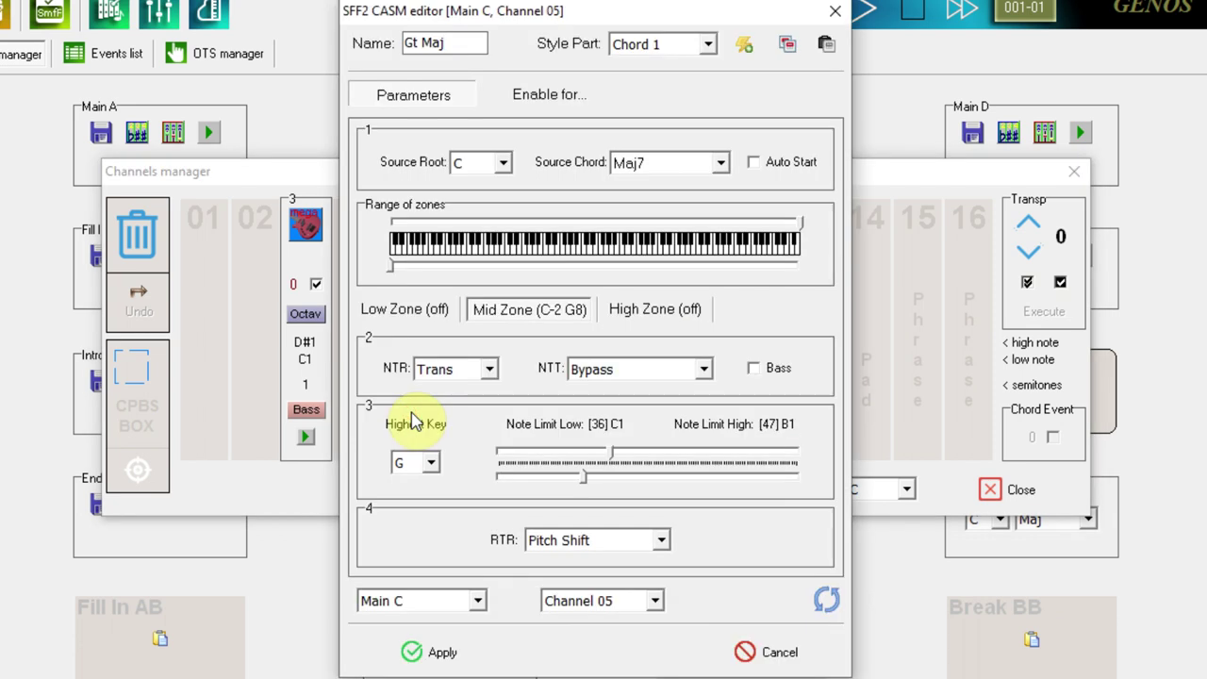
{"action": "left_click_drag", "start_coordinate": [585, 483], "coordinate": [642, 461]}
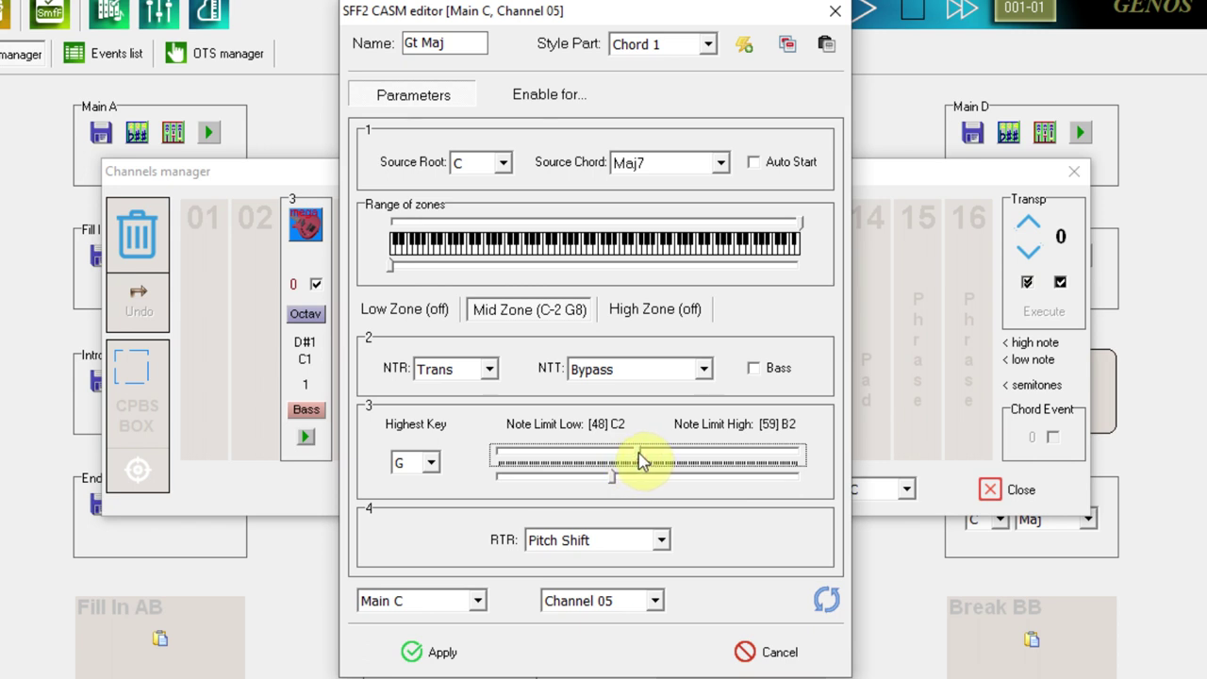
{"action": "left_click", "coordinate": [545, 97]}
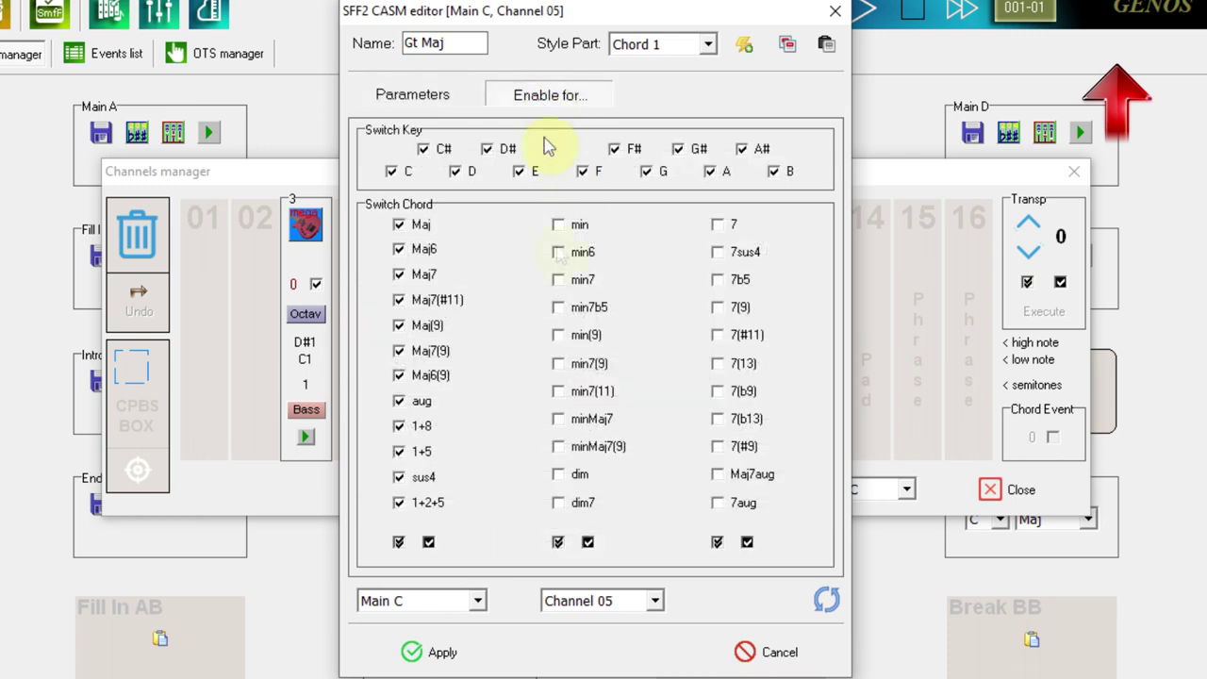
{"action": "left_click", "coordinate": [430, 542]}
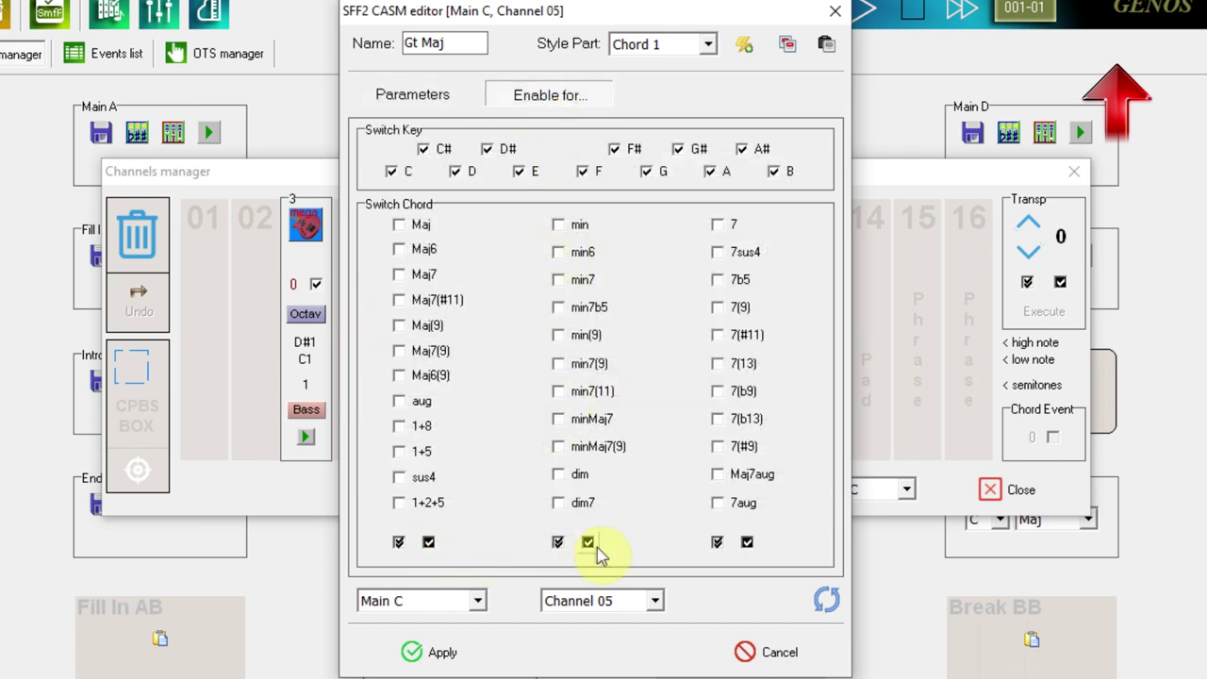
{"action": "left_click", "coordinate": [587, 543]}
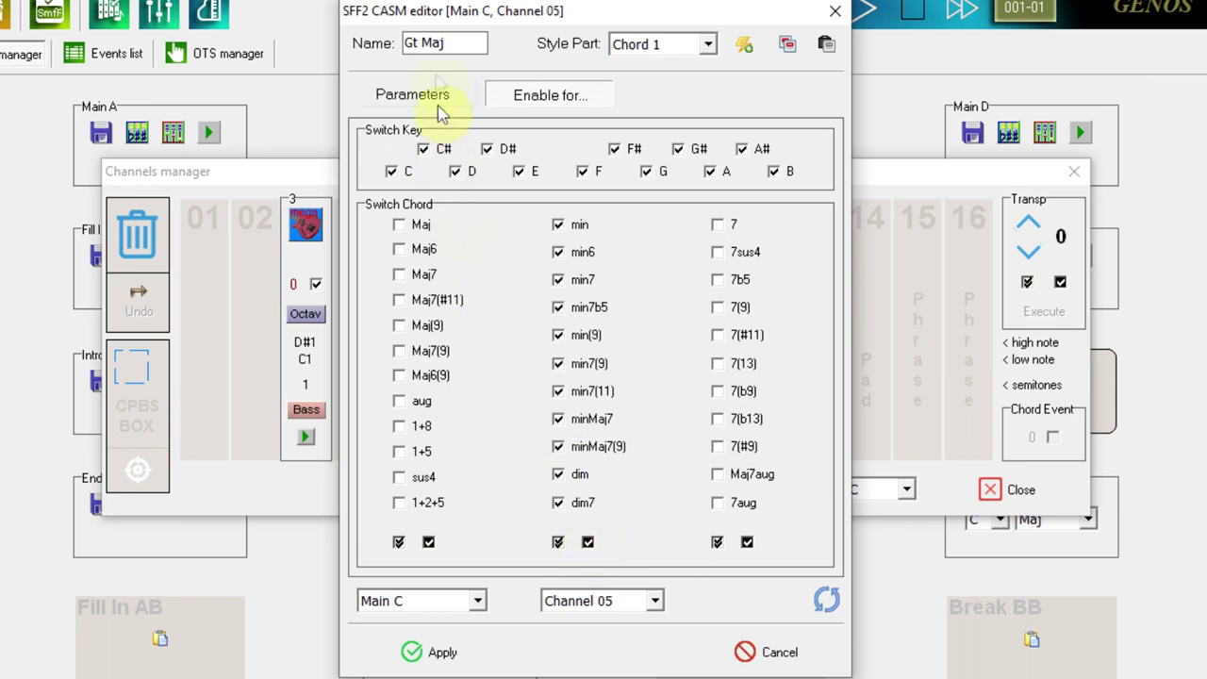
Rename channel 5 as Gt Min and apply its CASM settings.
{"action": "left_click_drag", "start_coordinate": [433, 44], "coordinate": [456, 53]}
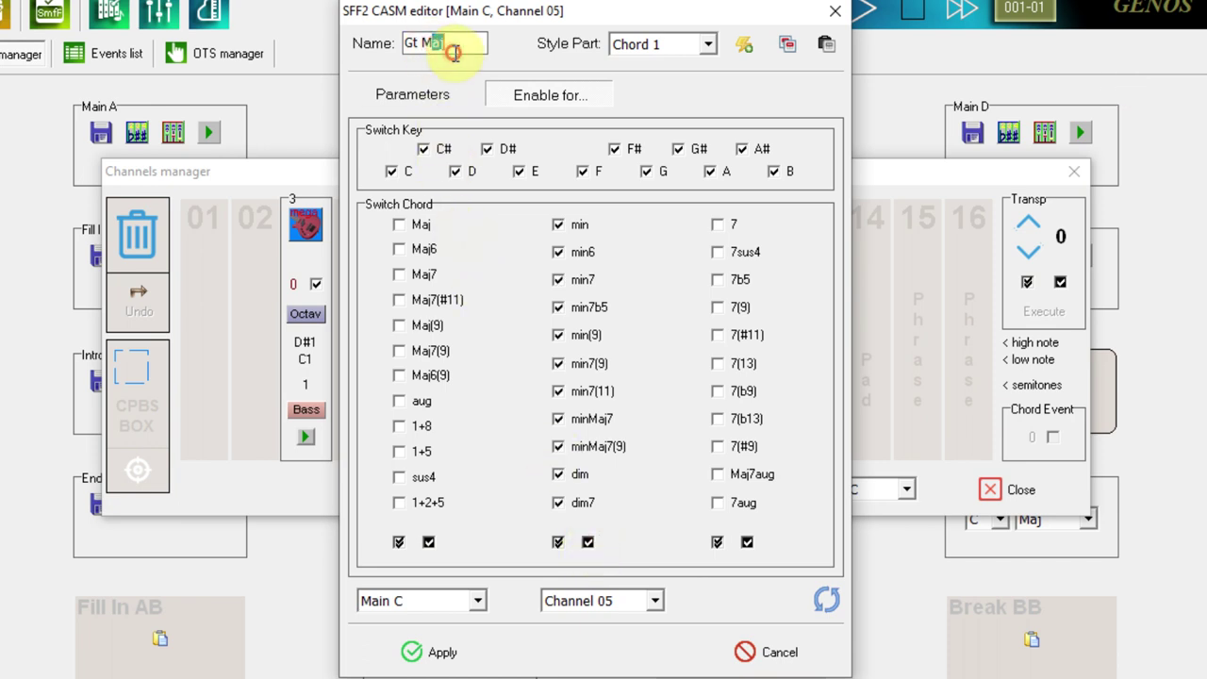
{"action": "type", "text": "in"}
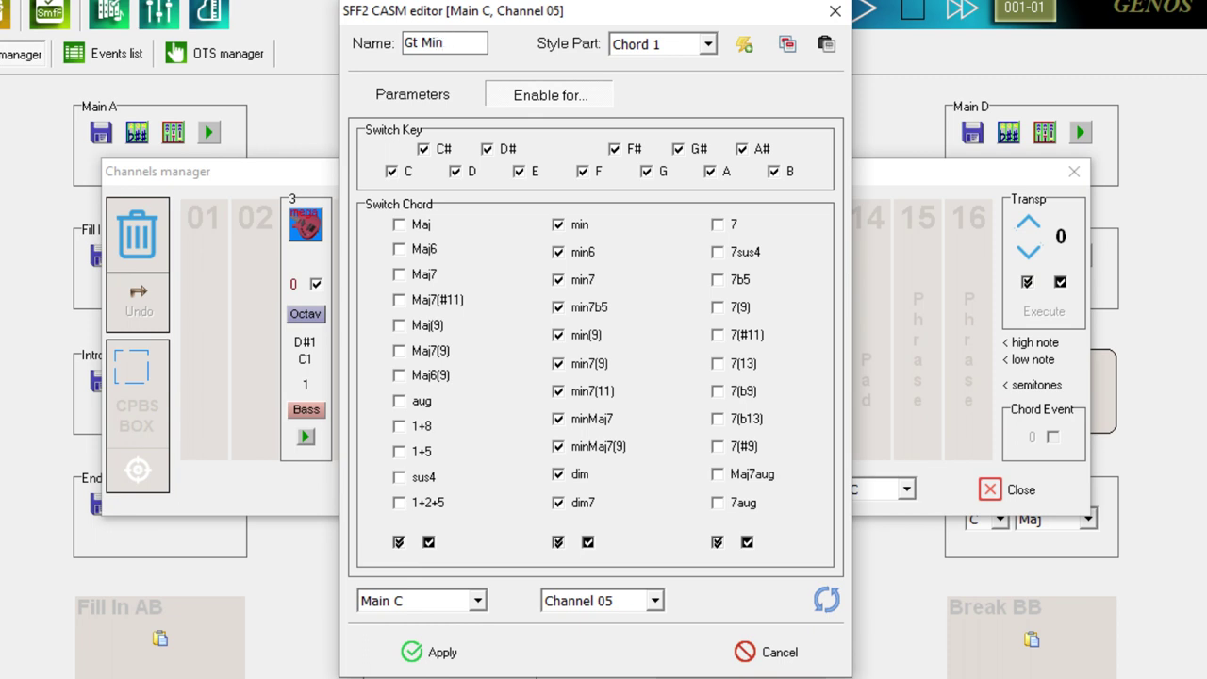
{"action": "left_click", "coordinate": [441, 653]}
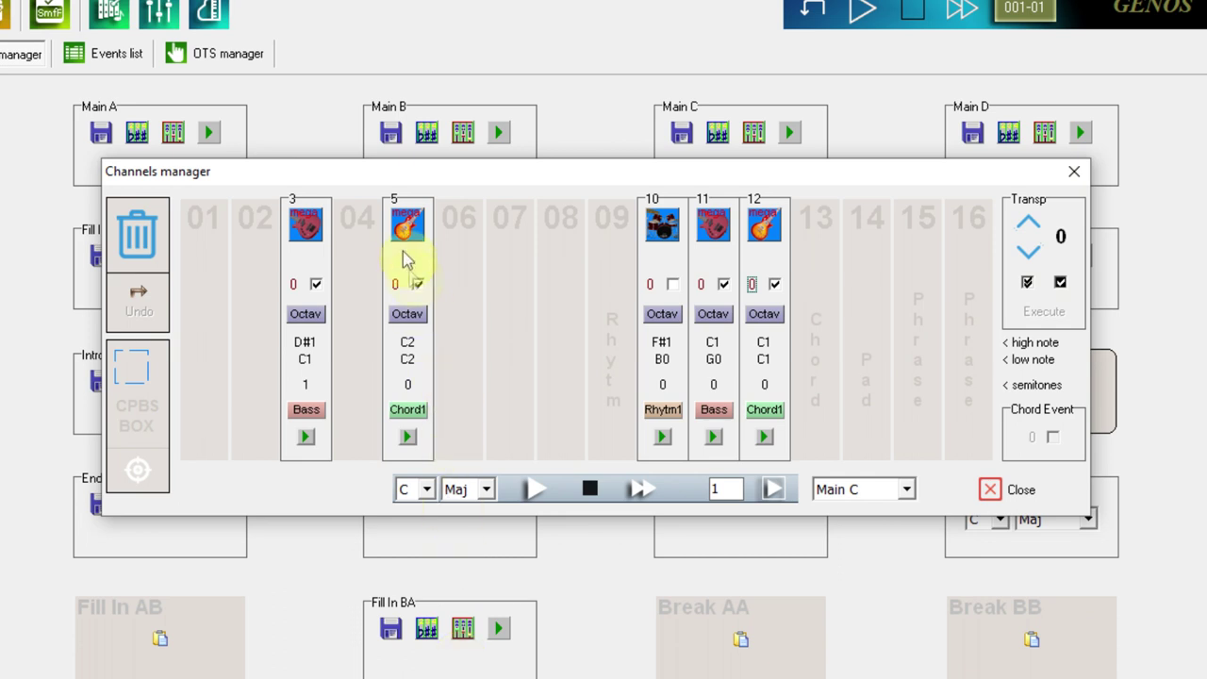
Copy channel 5 to channel 6 and transpose only channel 6 up 12 semitones.
{"action": "left_click_drag", "start_coordinate": [404, 263], "coordinate": [459, 266]}
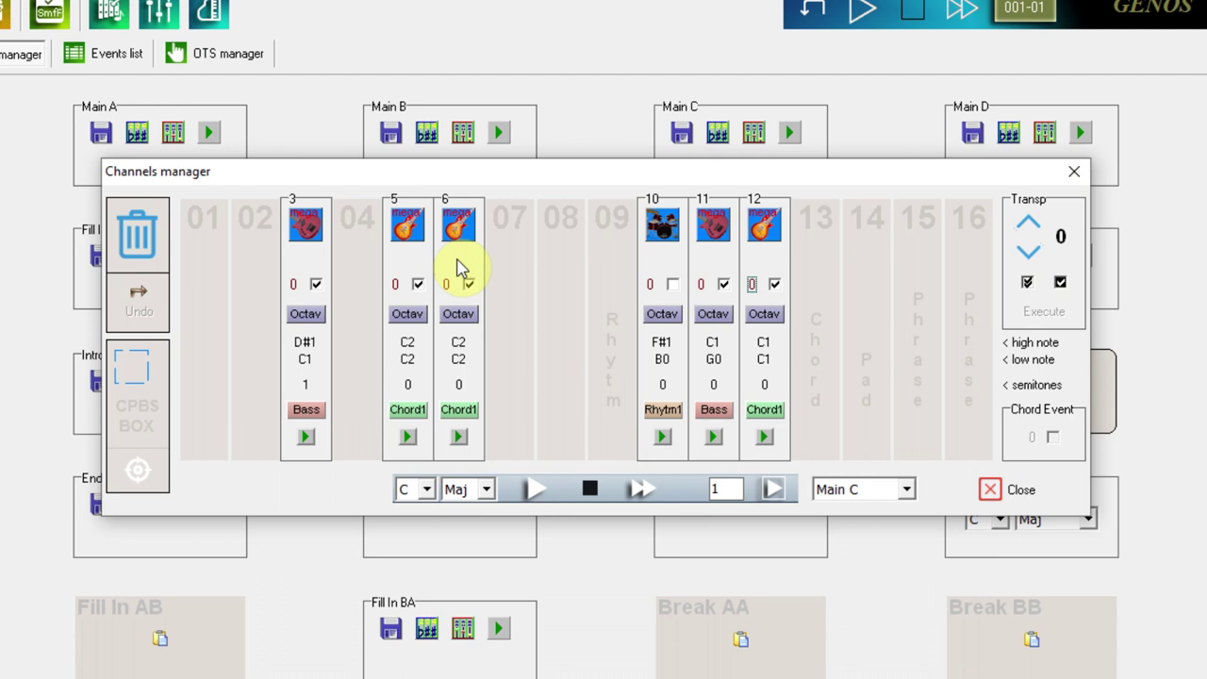
{"action": "left_click", "coordinate": [1061, 282]}
{"action": "left_click", "coordinate": [673, 284]}
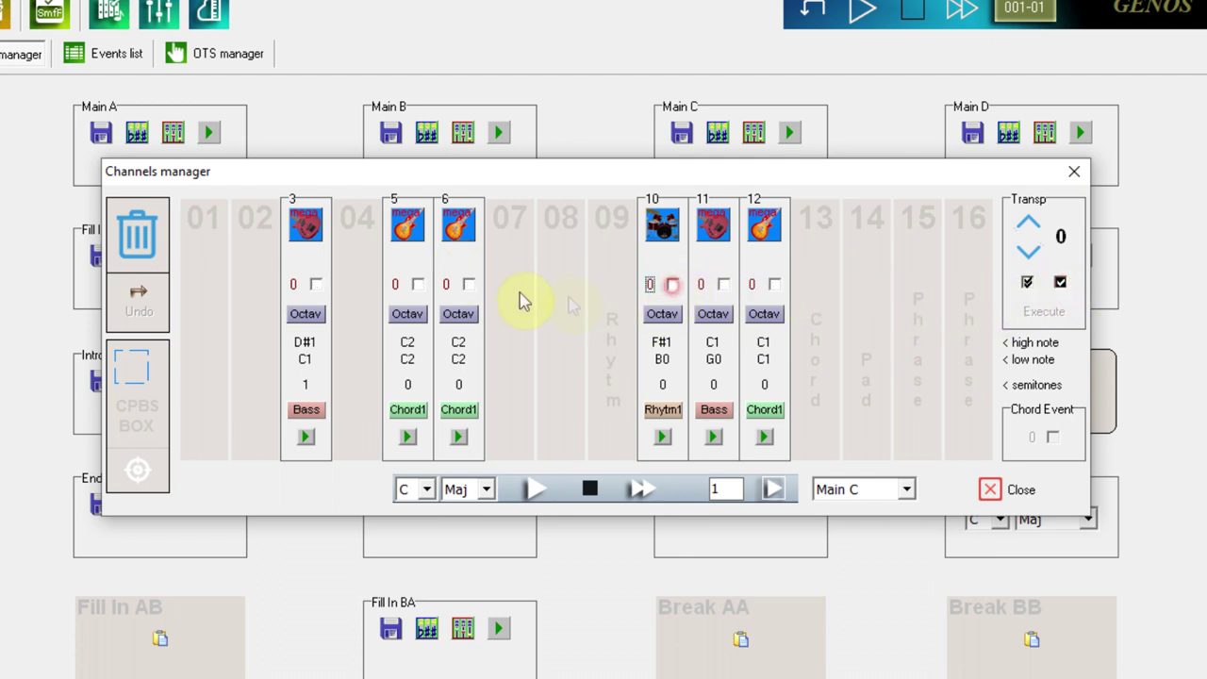
{"action": "left_click", "coordinate": [469, 284]}
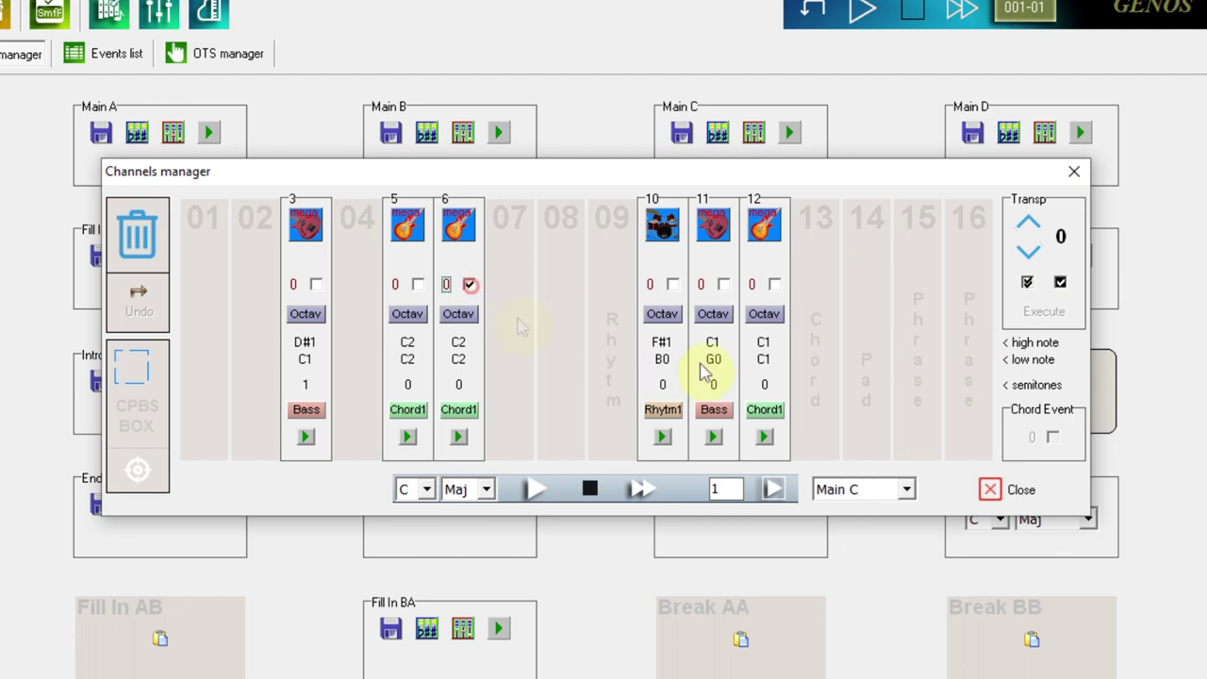
{"action": "left_click", "coordinate": [1029, 228]}
{"action": "left_click", "coordinate": [1028, 227]}
{"action": "left_click", "coordinate": [1029, 230]}
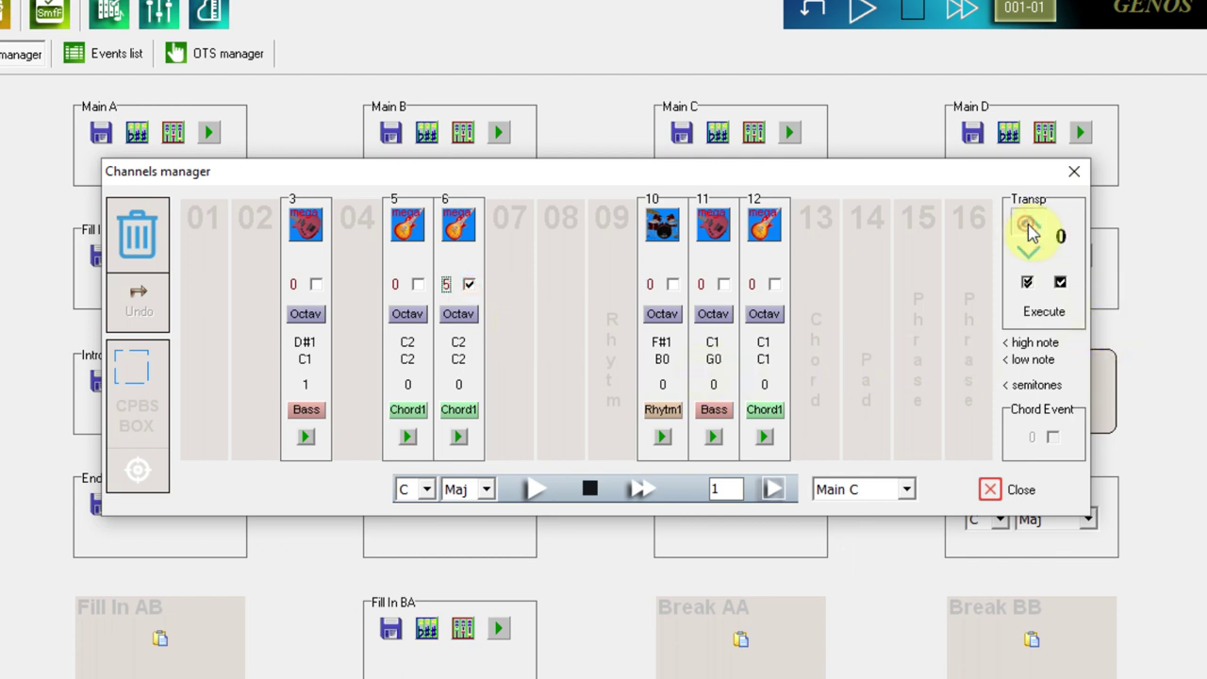
{"action": "left_click", "coordinate": [1030, 233]}
{"action": "left_click", "coordinate": [1030, 233]}
{"action": "left_click", "coordinate": [1030, 233]}
{"action": "left_click", "coordinate": [1030, 233]}
{"action": "left_click", "coordinate": [1030, 233]}
{"action": "left_click", "coordinate": [1030, 233]}
{"action": "left_click", "coordinate": [1030, 233]}
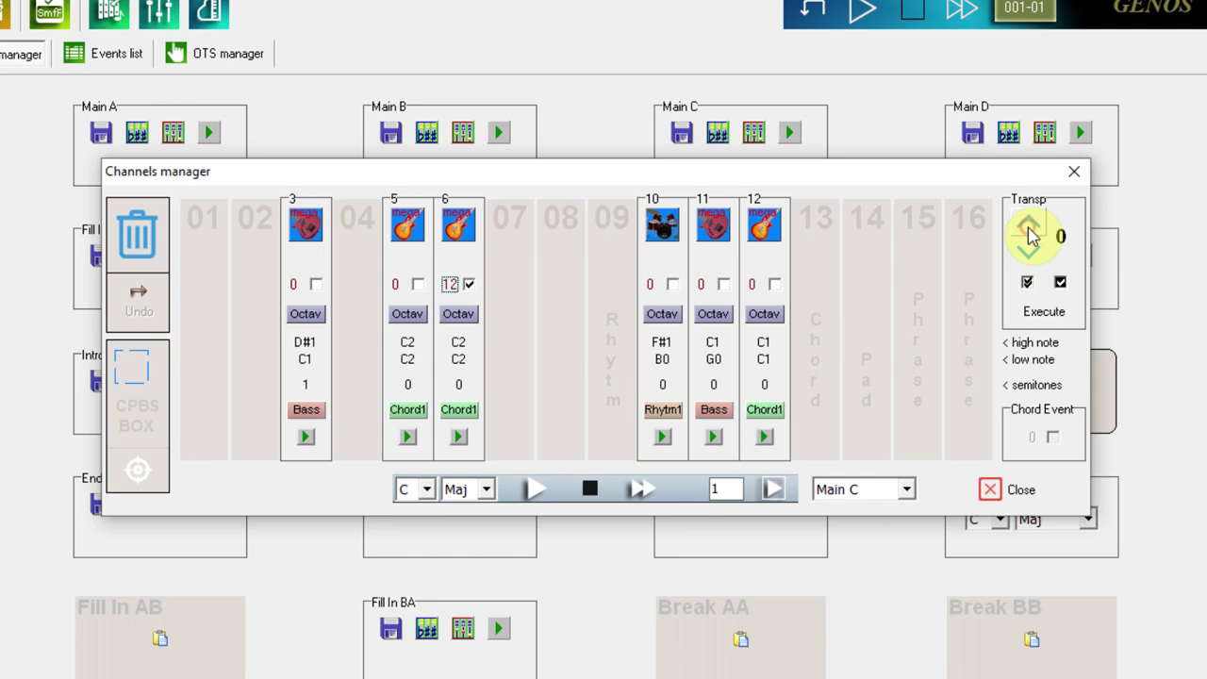
{"action": "left_click", "coordinate": [1044, 319]}
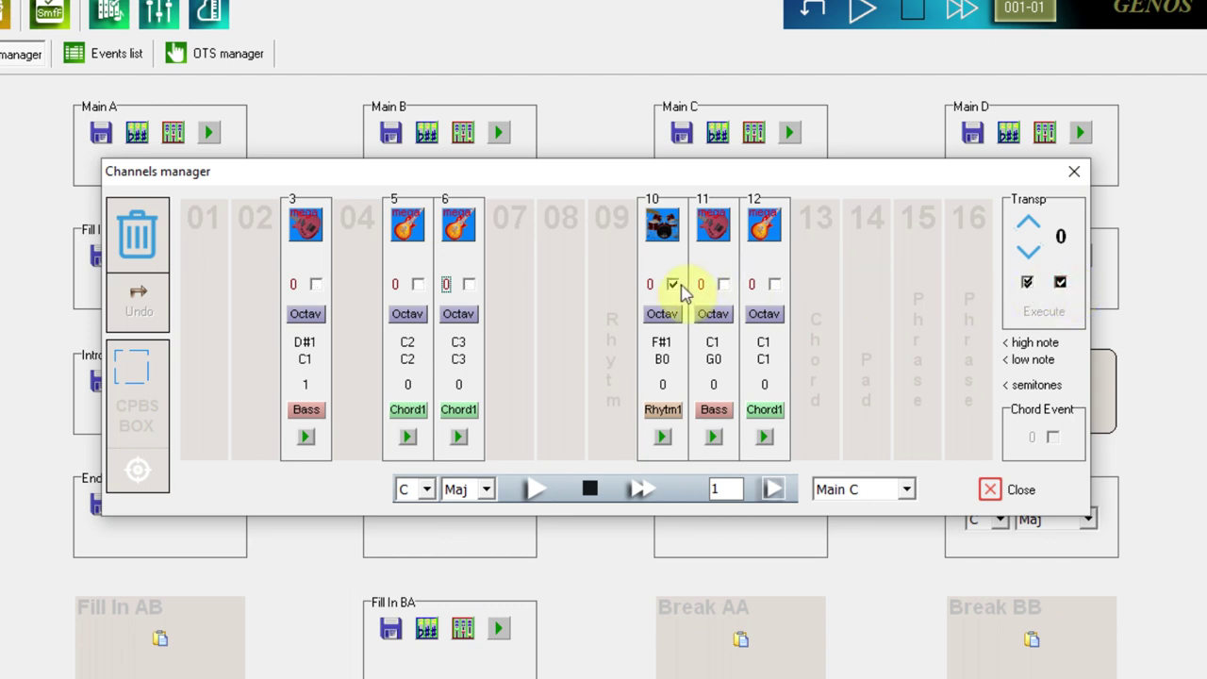
Transpose only channel 6 up another 12 semitones.
{"action": "left_click", "coordinate": [468, 284]}
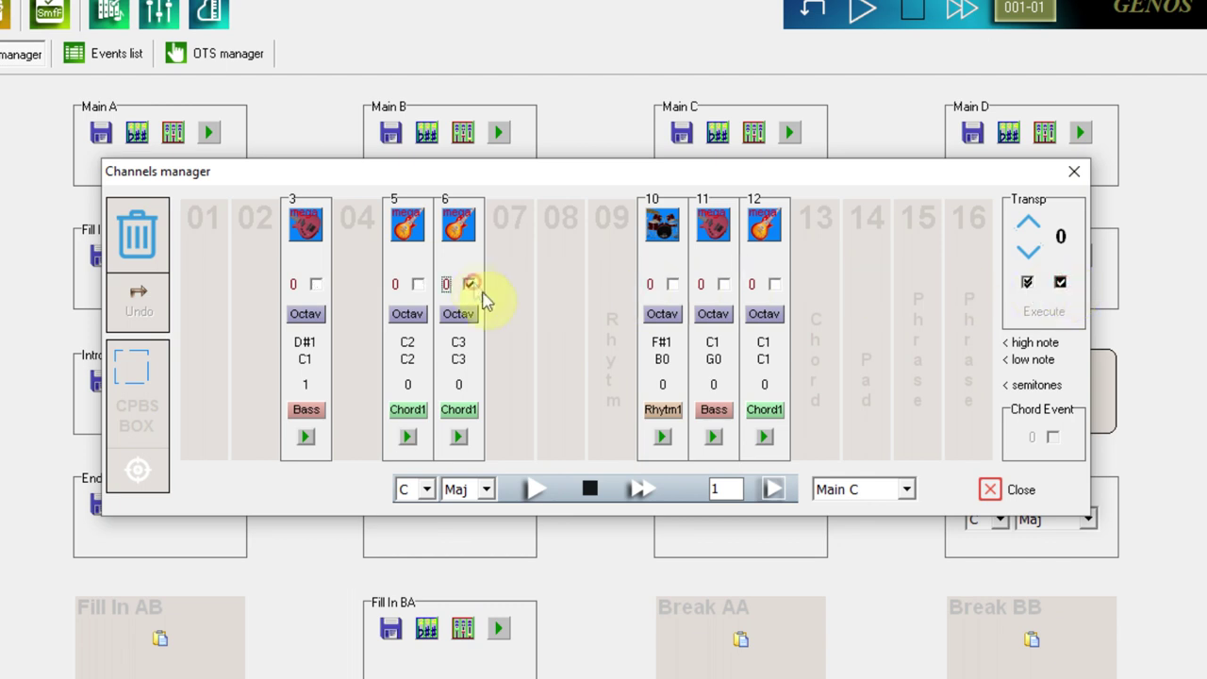
{"action": "left_click", "coordinate": [1028, 222]}
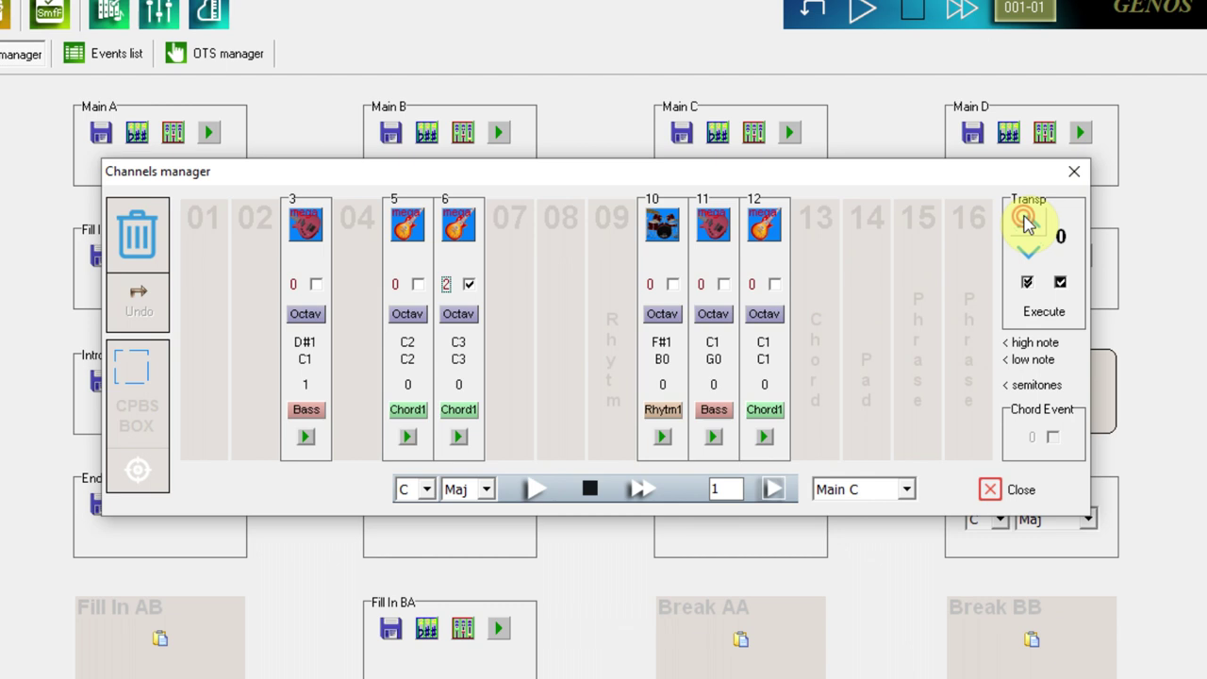
{"action": "left_click", "coordinate": [1026, 221]}
{"action": "left_click", "coordinate": [1026, 221]}
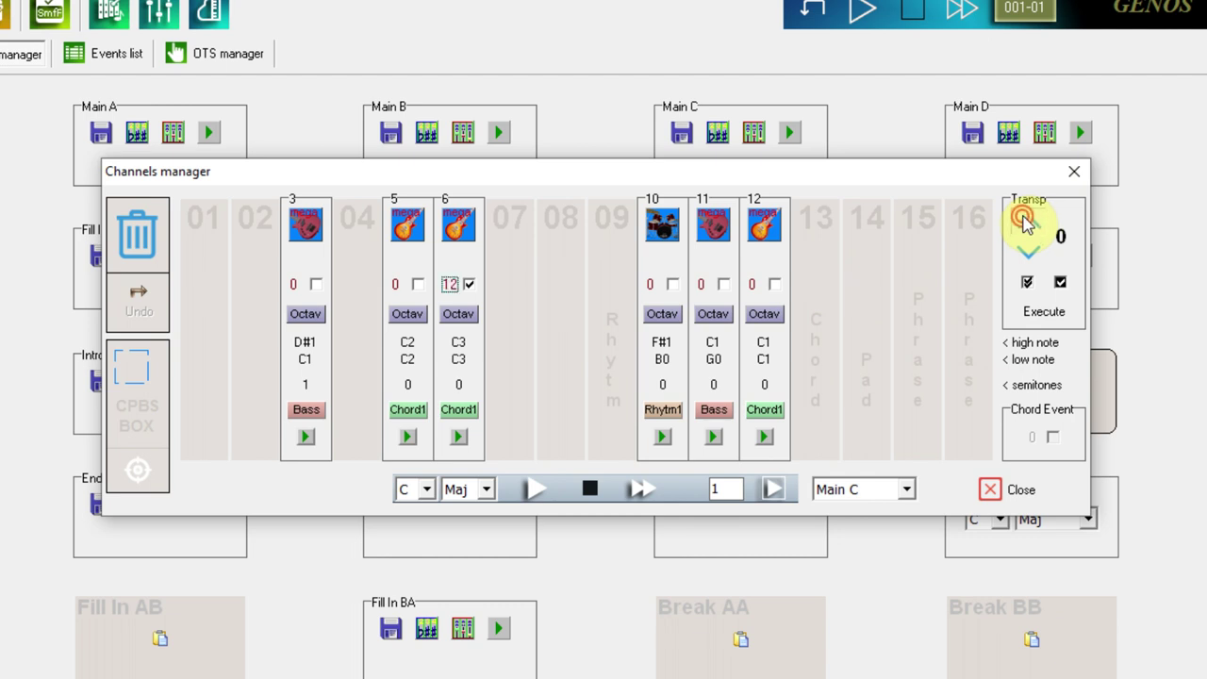
{"action": "left_click", "coordinate": [1037, 315]}
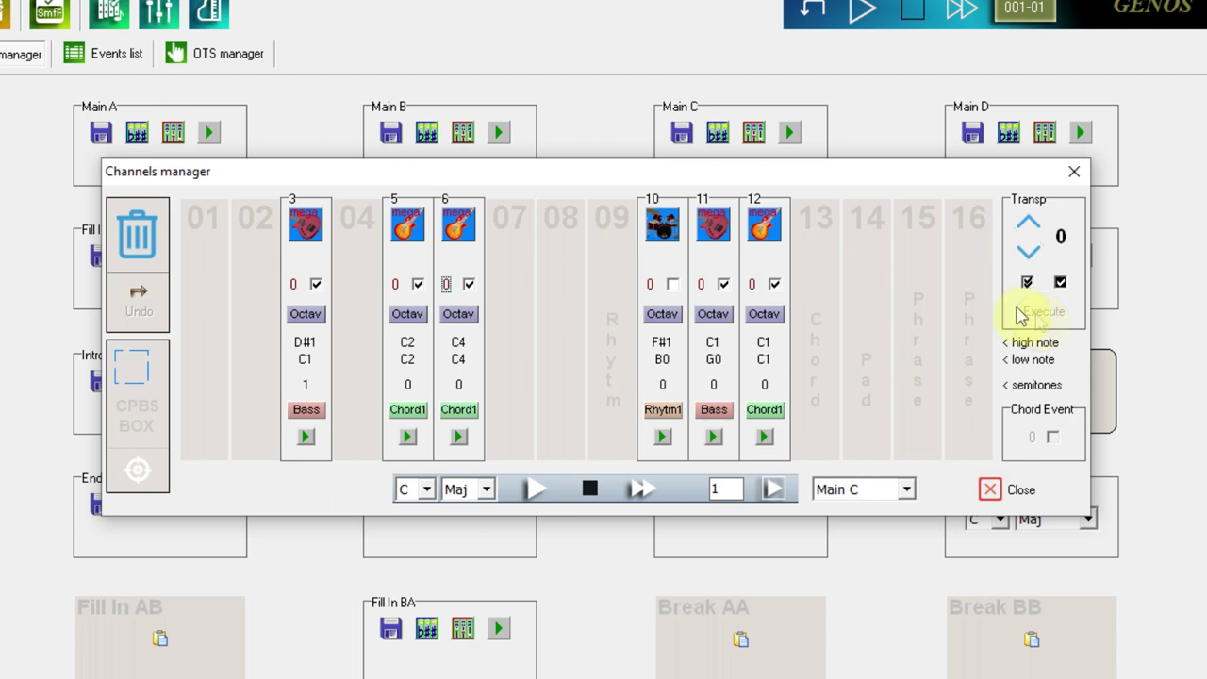
In channel 6's CASM settings, enable only the seventh column of chord types and rename the channel Gt 7th.
{"action": "left_click", "coordinate": [458, 411]}
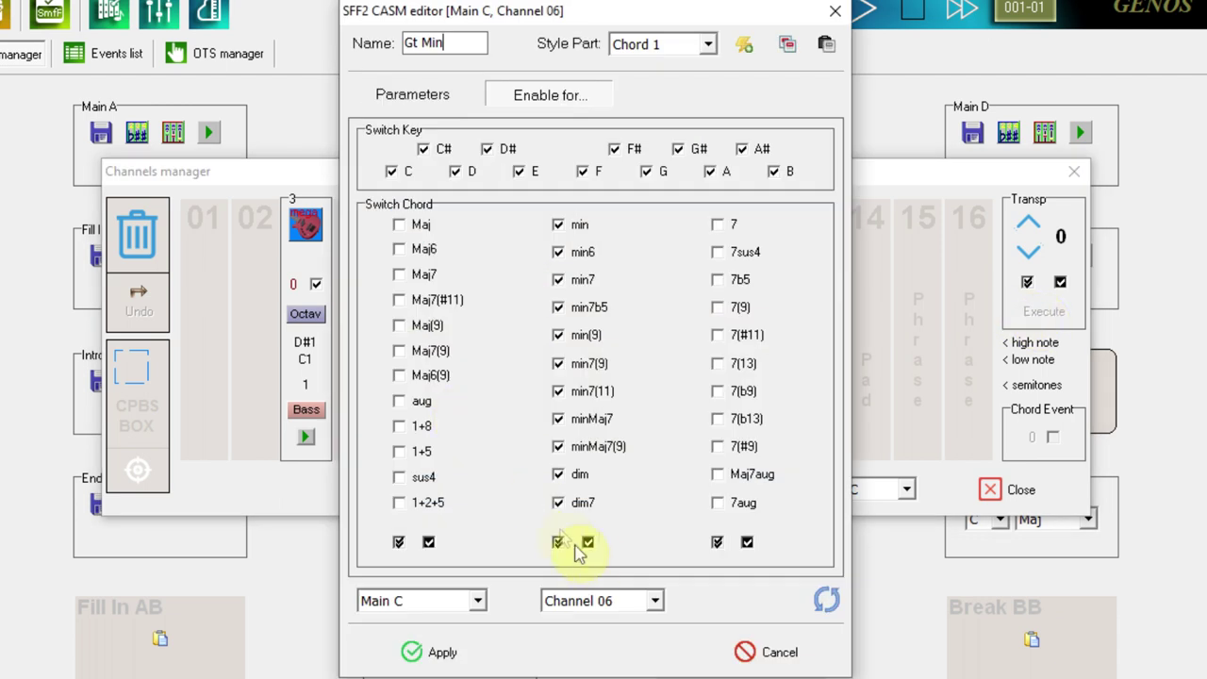
{"action": "left_click", "coordinate": [588, 543]}
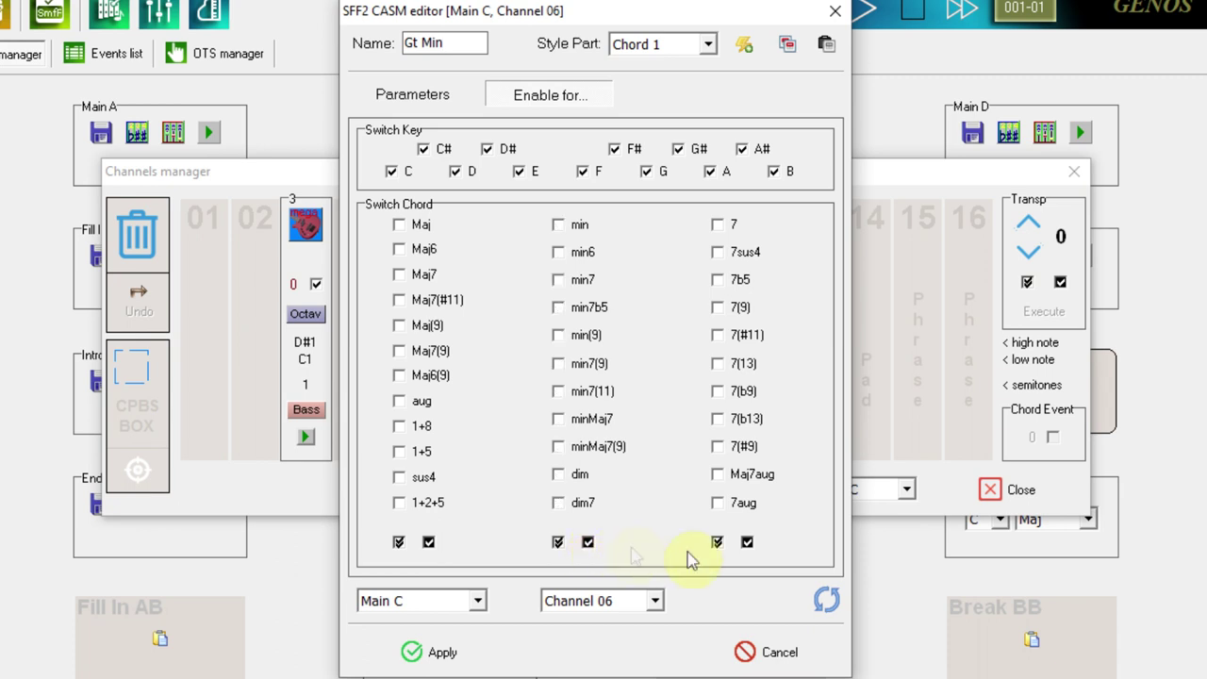
{"action": "left_click", "coordinate": [747, 543]}
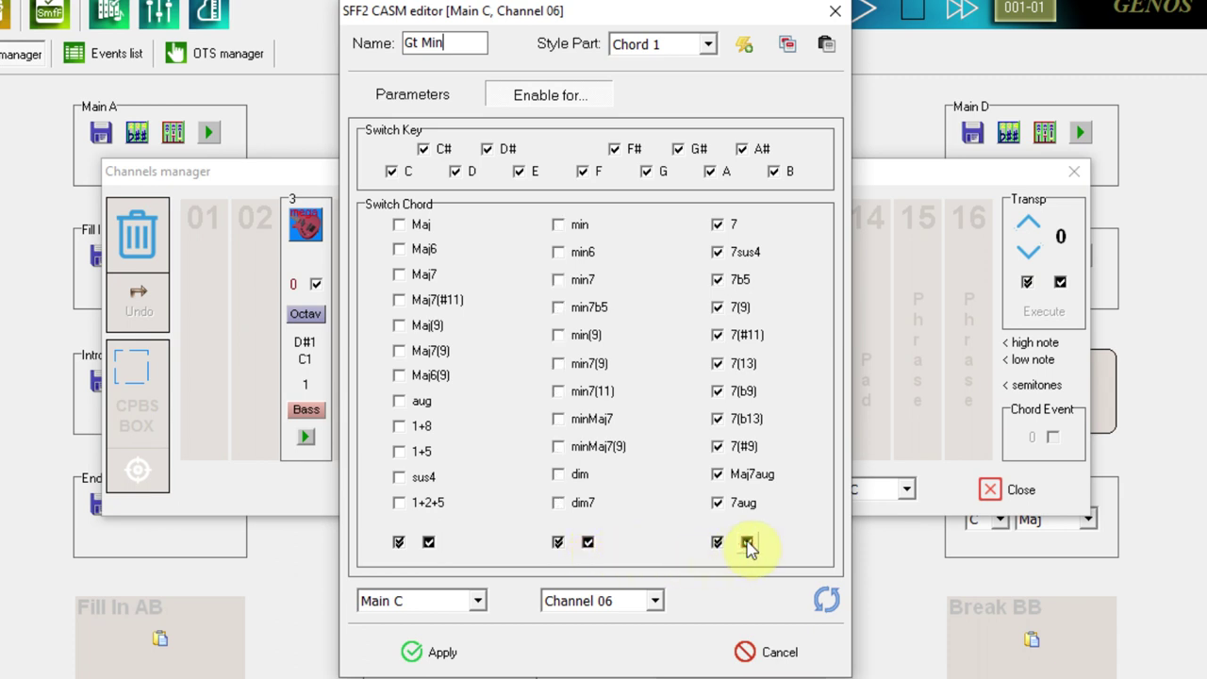
{"action": "double_click", "coordinate": [428, 44]}
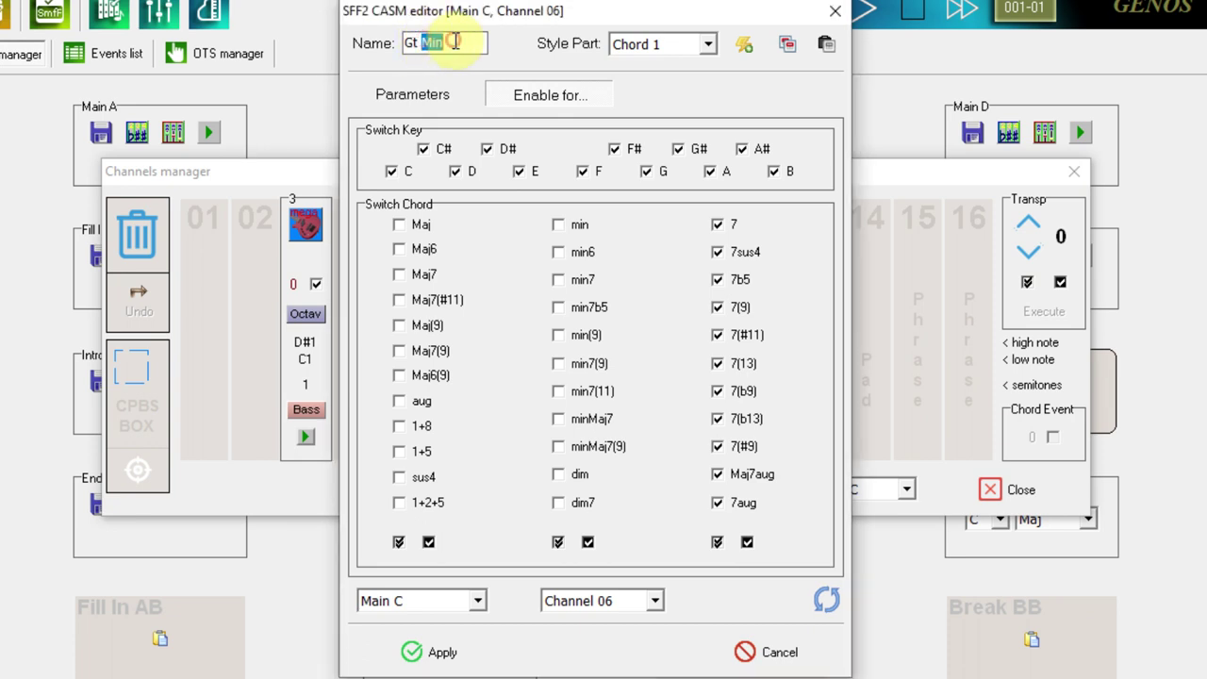
{"action": "type", "text": "7th"}
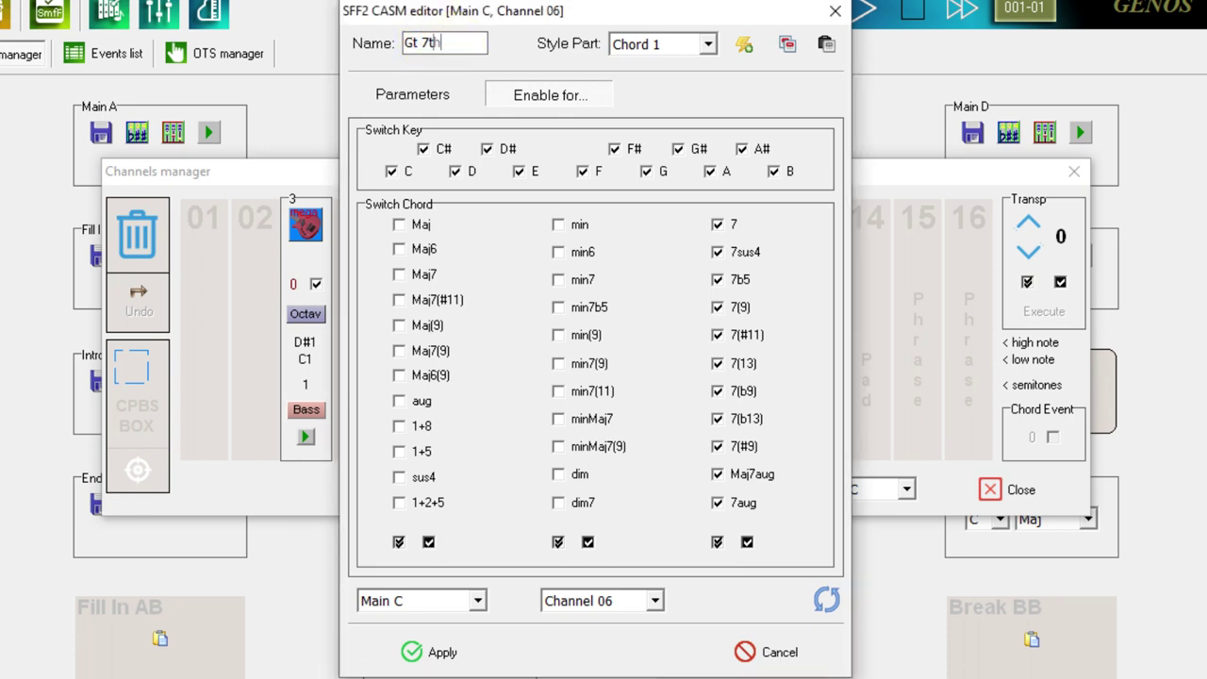
Set channel 6's note limits to C4 through B4 and apply its CASM settings.
{"action": "left_click", "coordinate": [417, 96]}
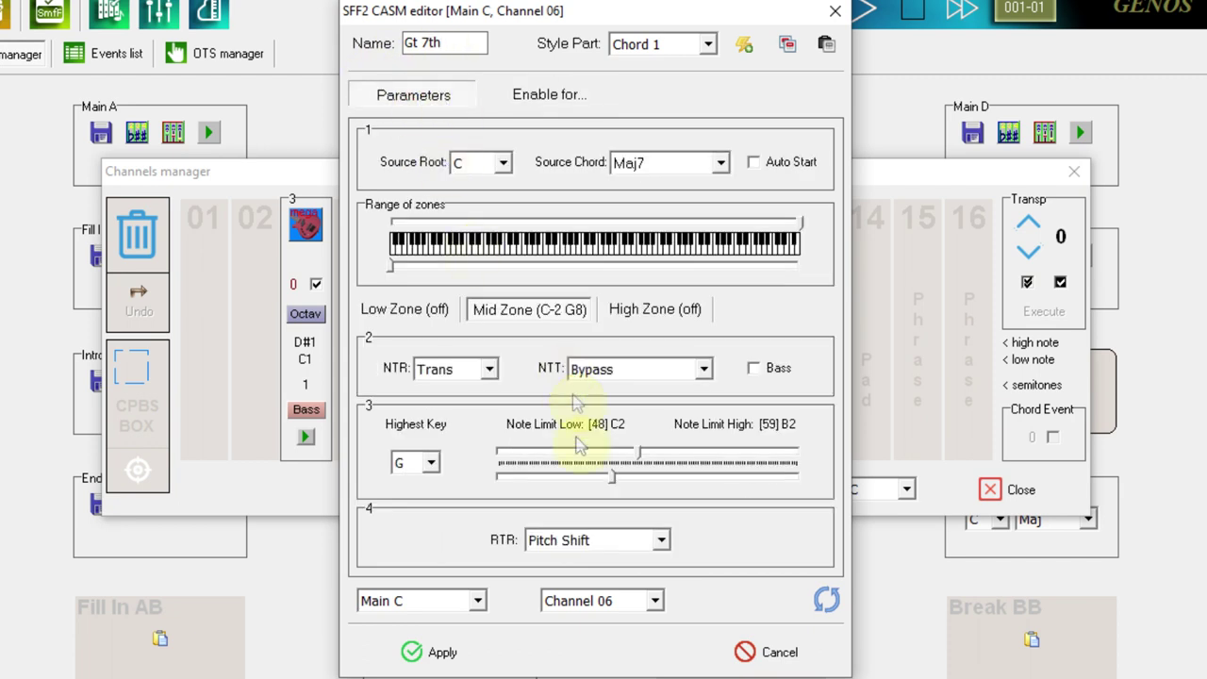
{"action": "left_click_drag", "start_coordinate": [611, 486], "coordinate": [686, 485]}
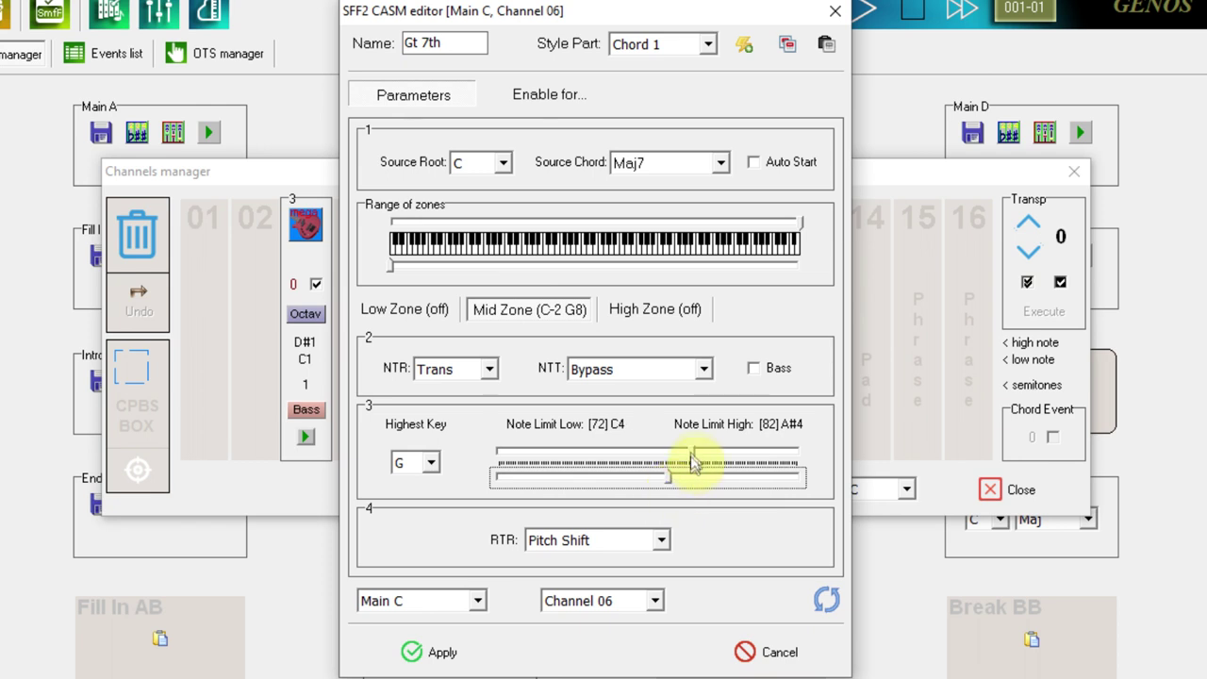
{"action": "left_click_drag", "start_coordinate": [692, 454], "coordinate": [702, 460]}
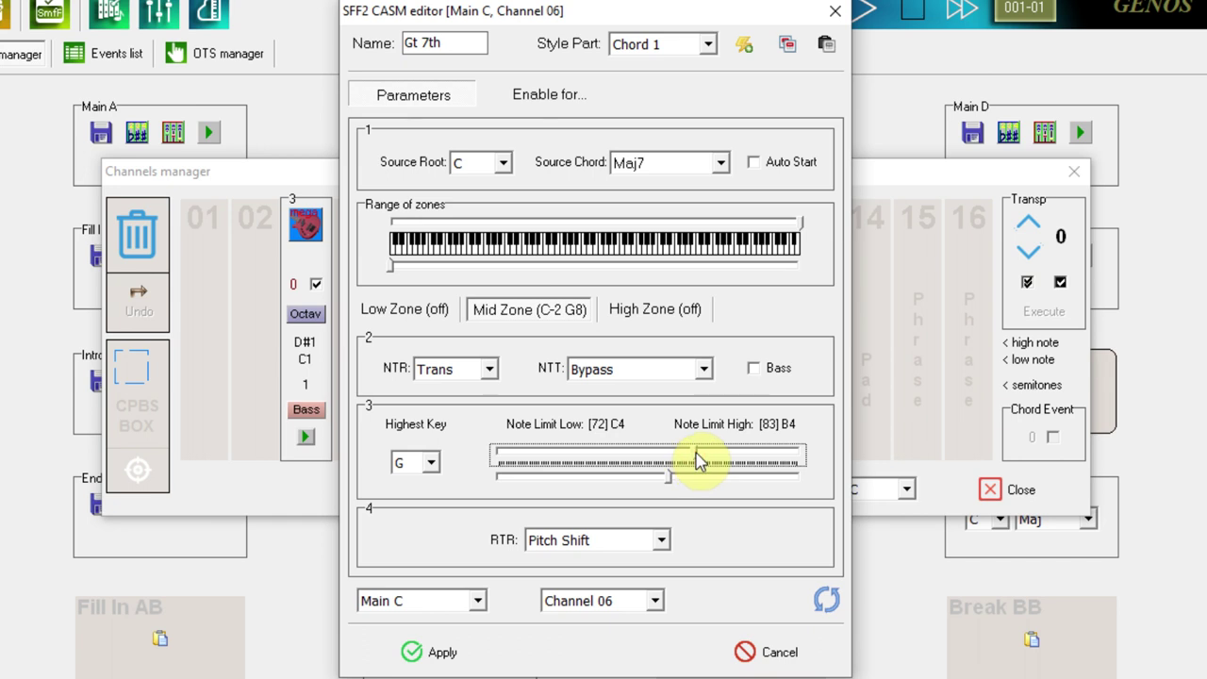
{"action": "left_click", "coordinate": [443, 653]}
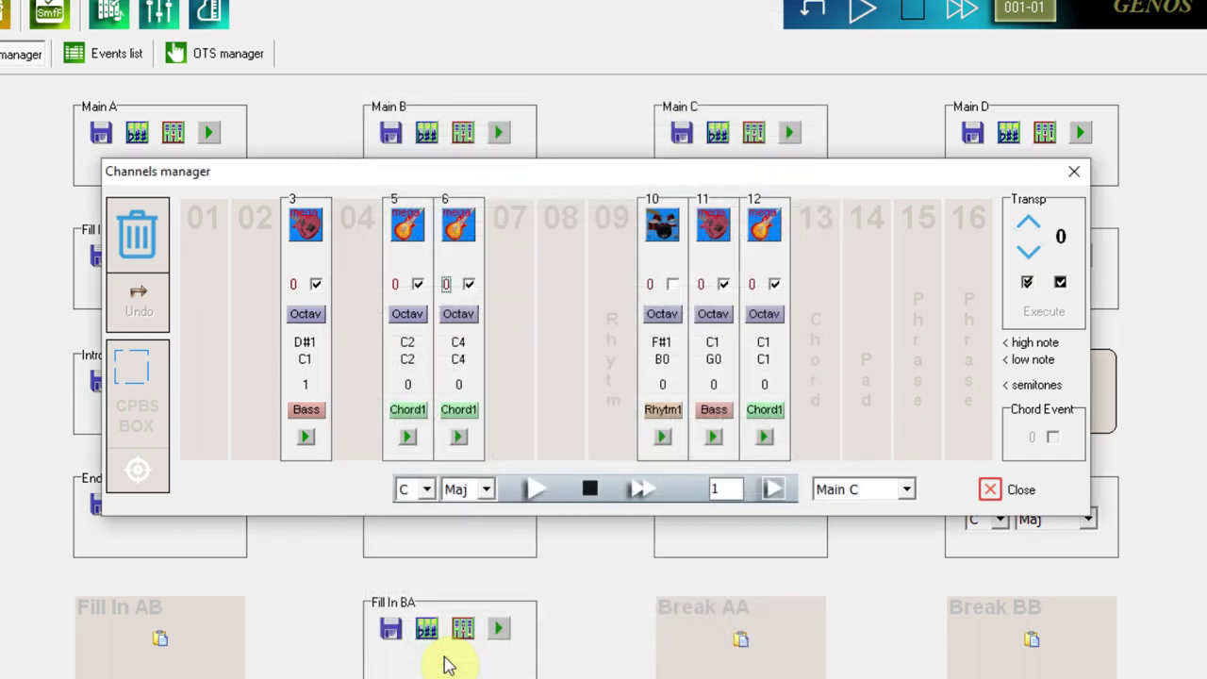
Close the channels manager and save the style under the new name Pop Marsh 7 AuGtr.S081.sty.
{"action": "left_click", "coordinate": [1000, 489]}
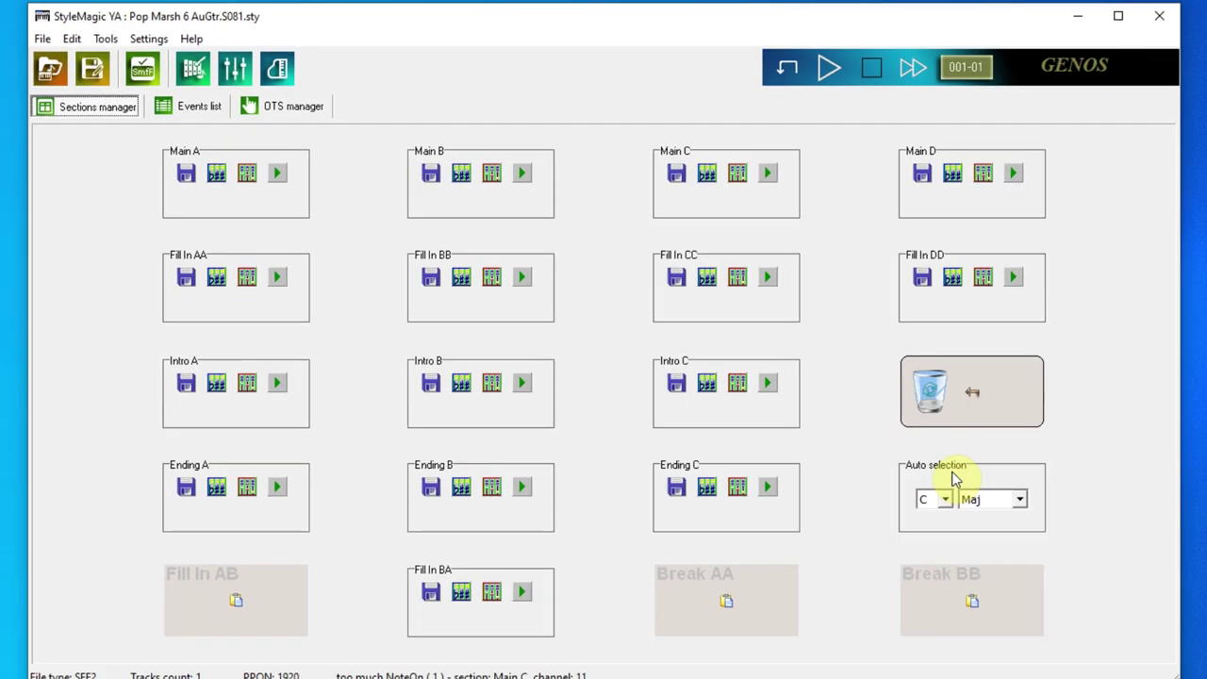
{"action": "left_click", "coordinate": [43, 39]}
{"action": "left_click", "coordinate": [80, 83]}
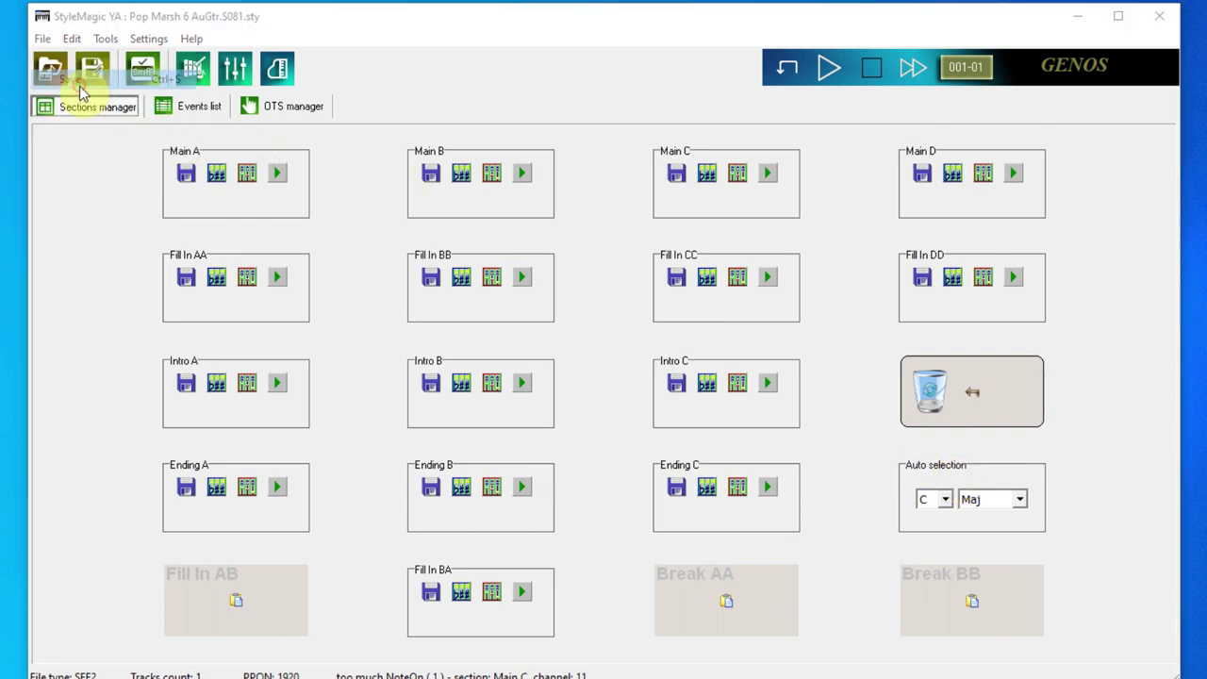
{"action": "left_click", "coordinate": [449, 474]}
{"action": "key", "text": "BackSpace"}
{"action": "type", "text": "7"}
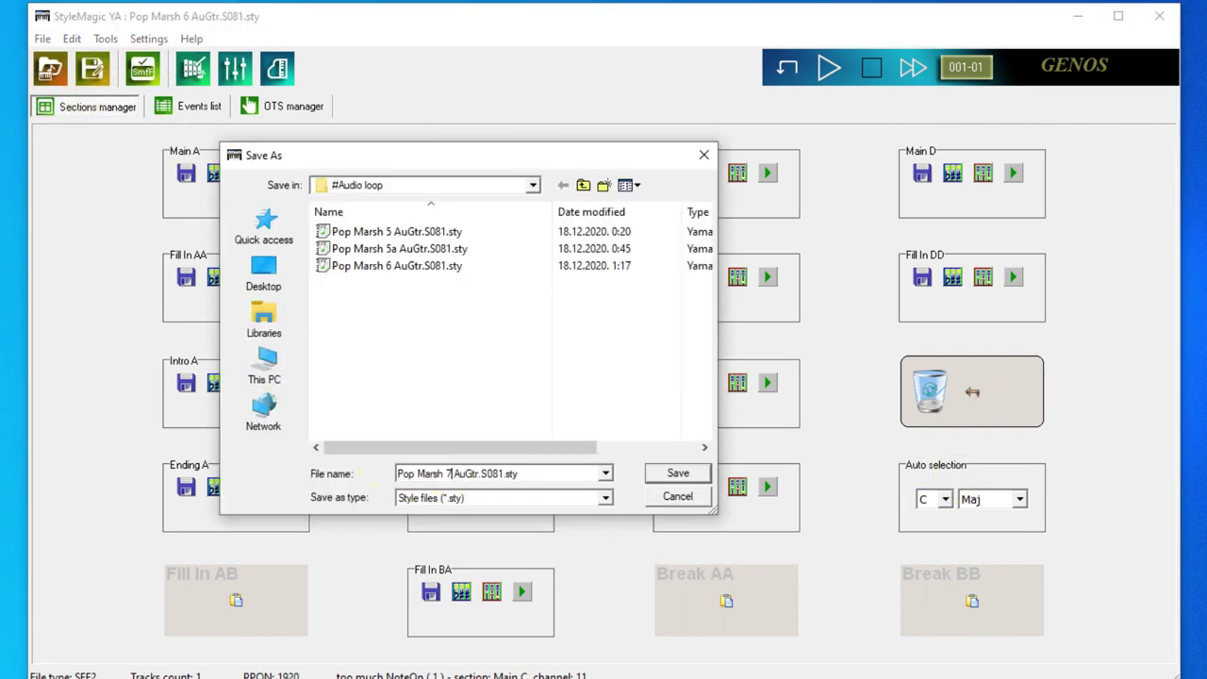
{"action": "left_click", "coordinate": [681, 474]}
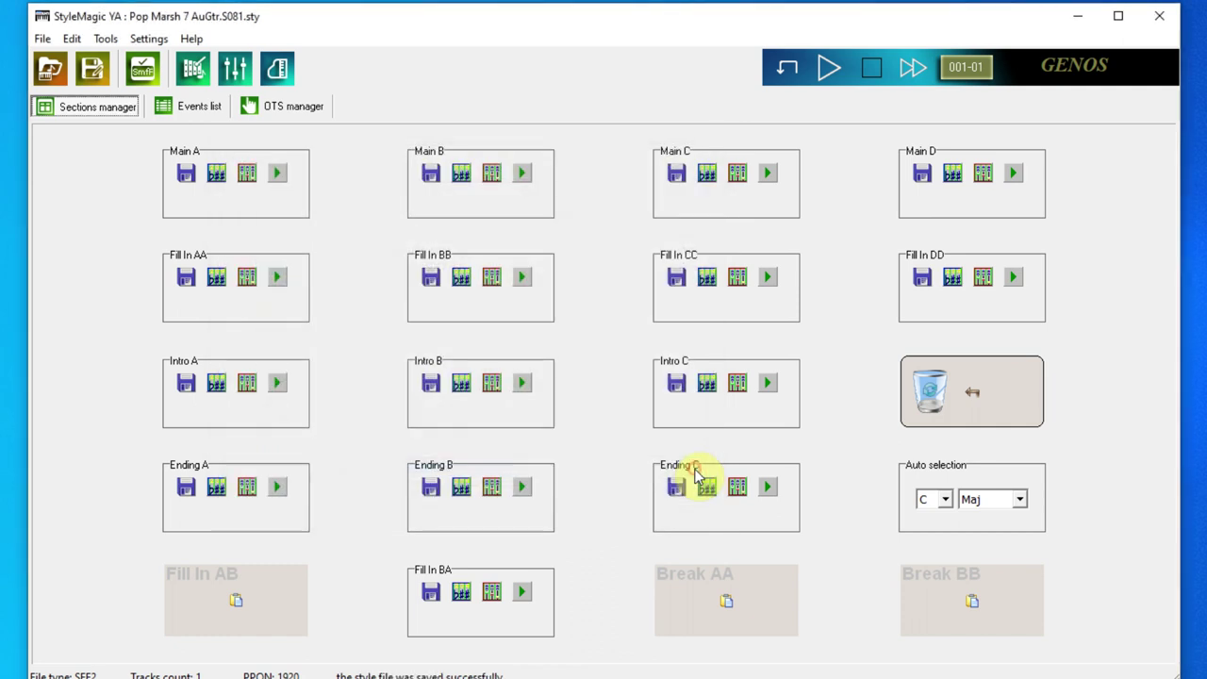
Leave StyleMagic YA and open Pop Marsh 7 AuGtr.S081.sty in MixMaster.
{"action": "left_click", "coordinate": [1176, 26]}
{"action": "left_click", "coordinate": [304, 136]}
{"action": "double_click", "coordinate": [304, 137]}
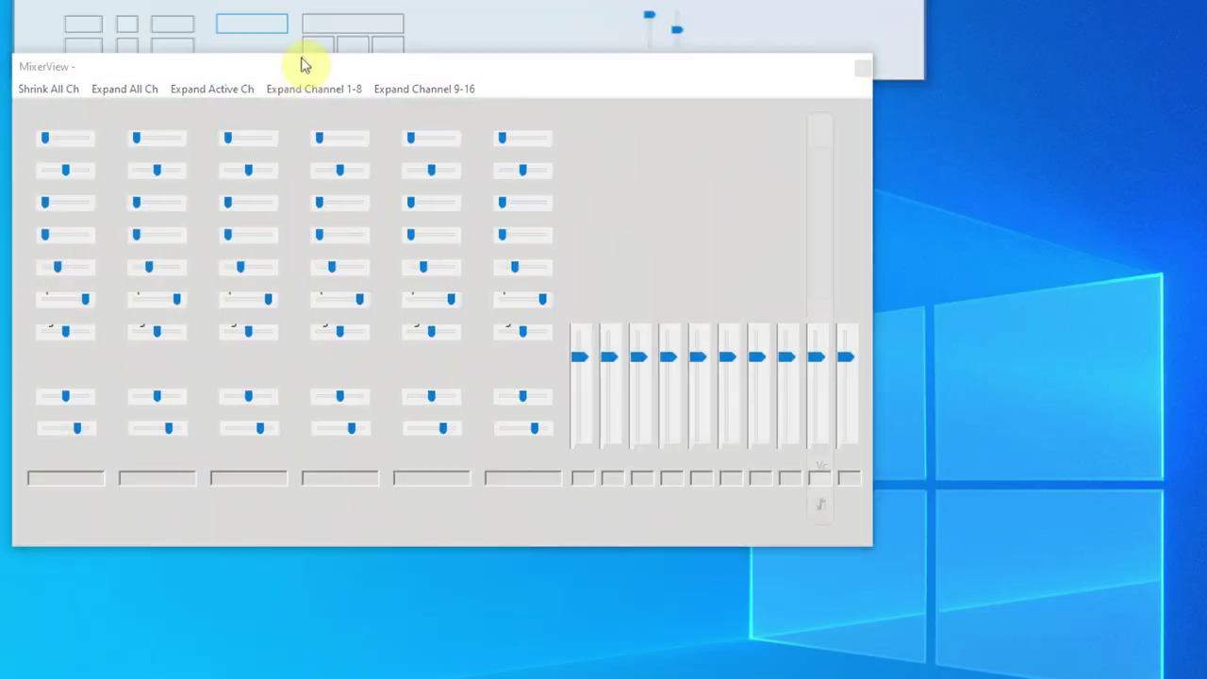
{"action": "left_click", "coordinate": [28, 19]}
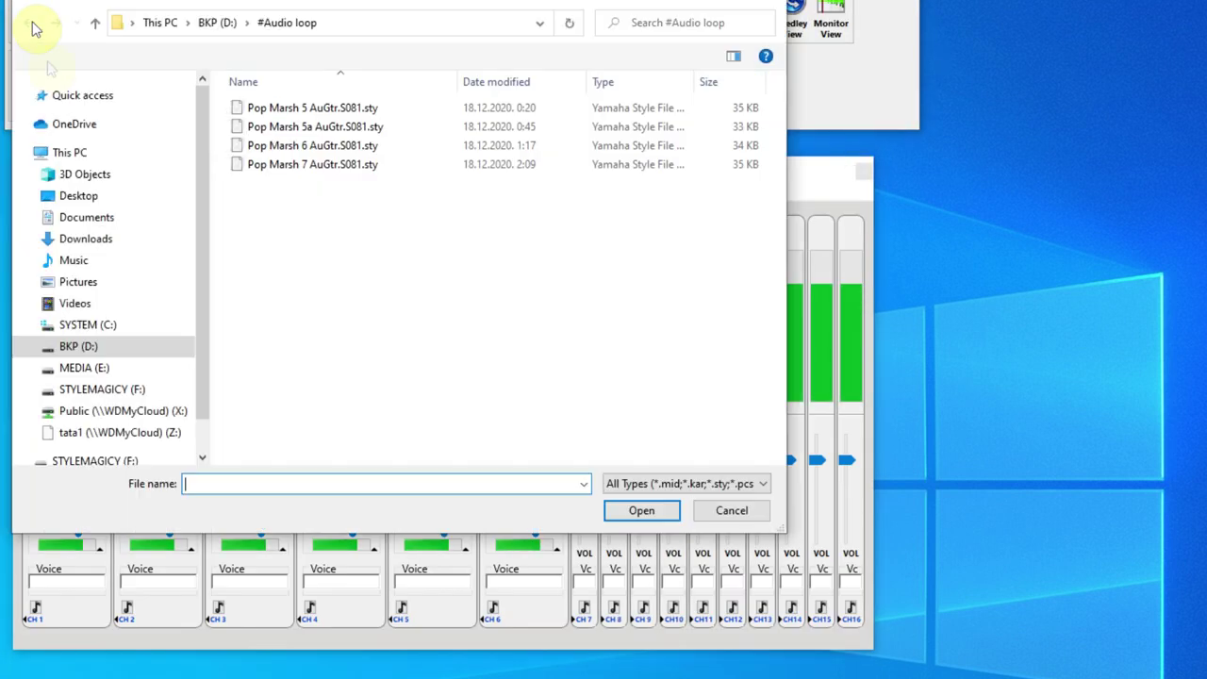
{"action": "double_click", "coordinate": [321, 165]}
Send the style from MixMaster to Cakewalk and select the Main C section on the timeline.
{"action": "left_click", "coordinate": [303, 41]}
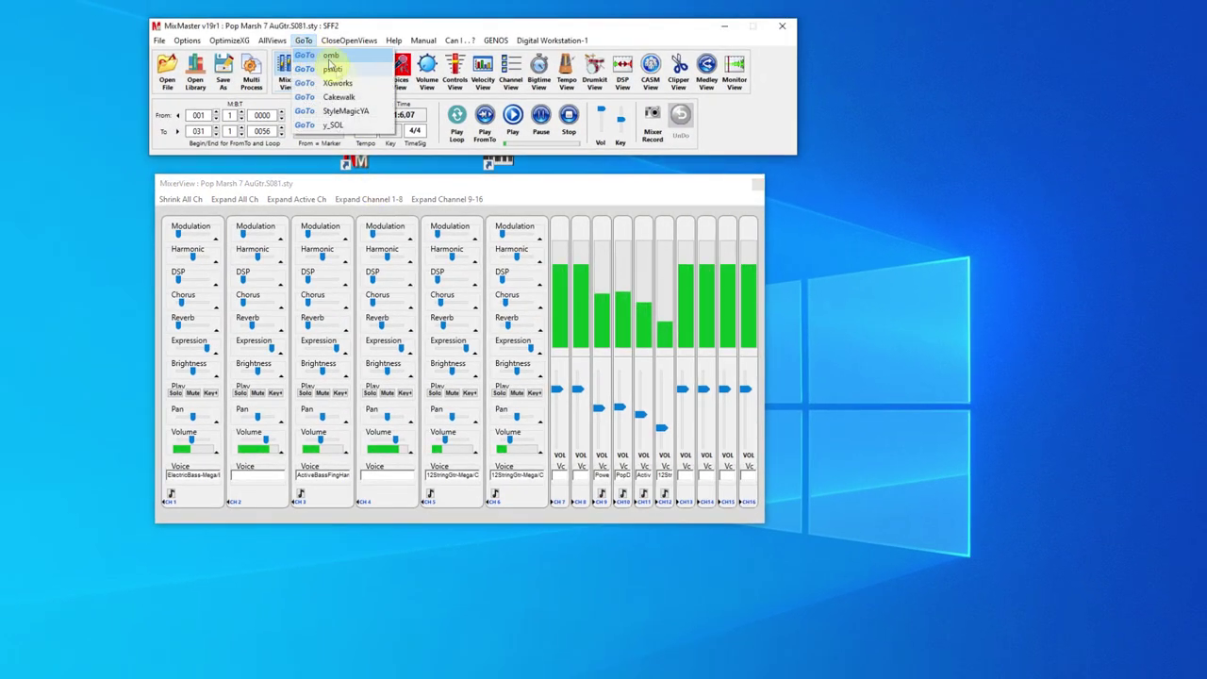
{"action": "left_click", "coordinate": [357, 99]}
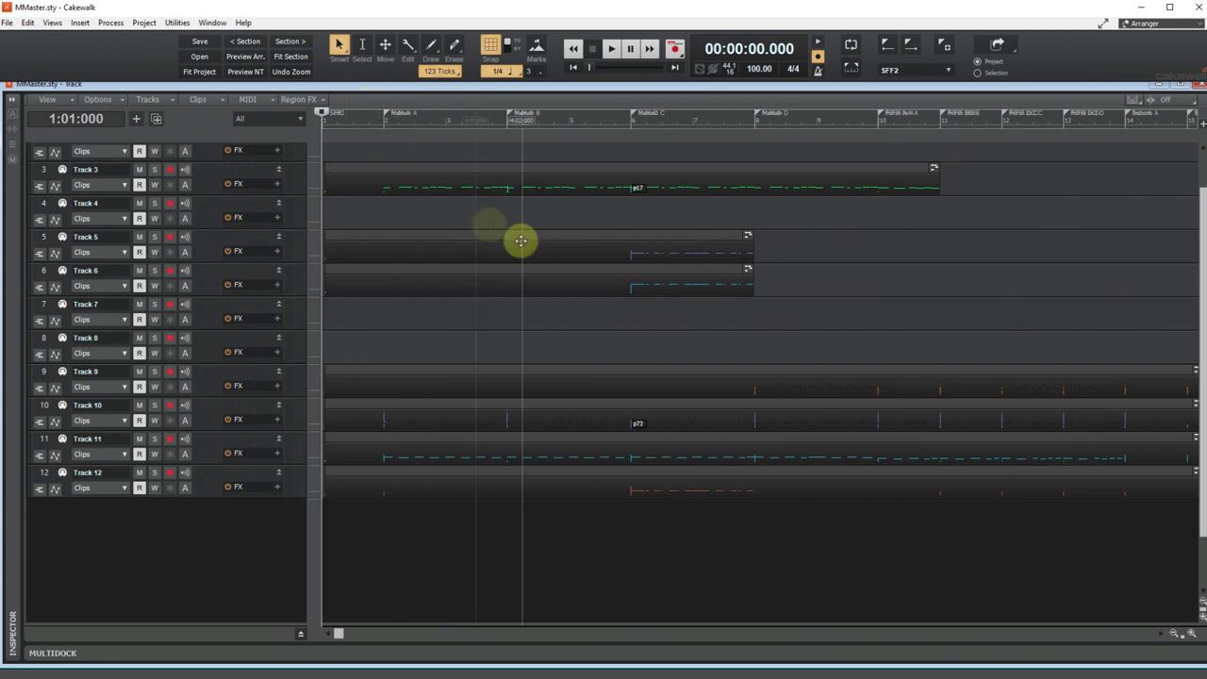
{"action": "left_click", "coordinate": [671, 118]}
{"action": "scroll", "coordinate": [669, 226], "scroll_direction": "up", "scroll_amount": 8}
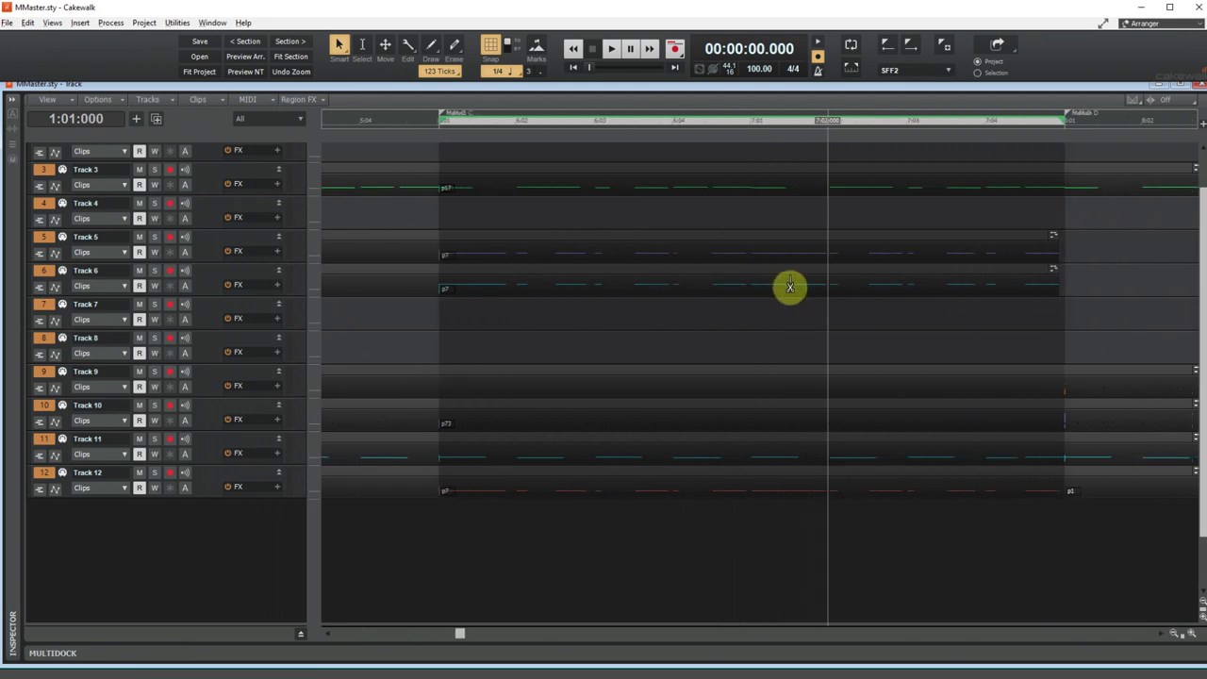
Select tracks 5, 6 and 12 within Main C and show them together in the Piano Roll view.
{"action": "left_click", "coordinate": [44, 240]}
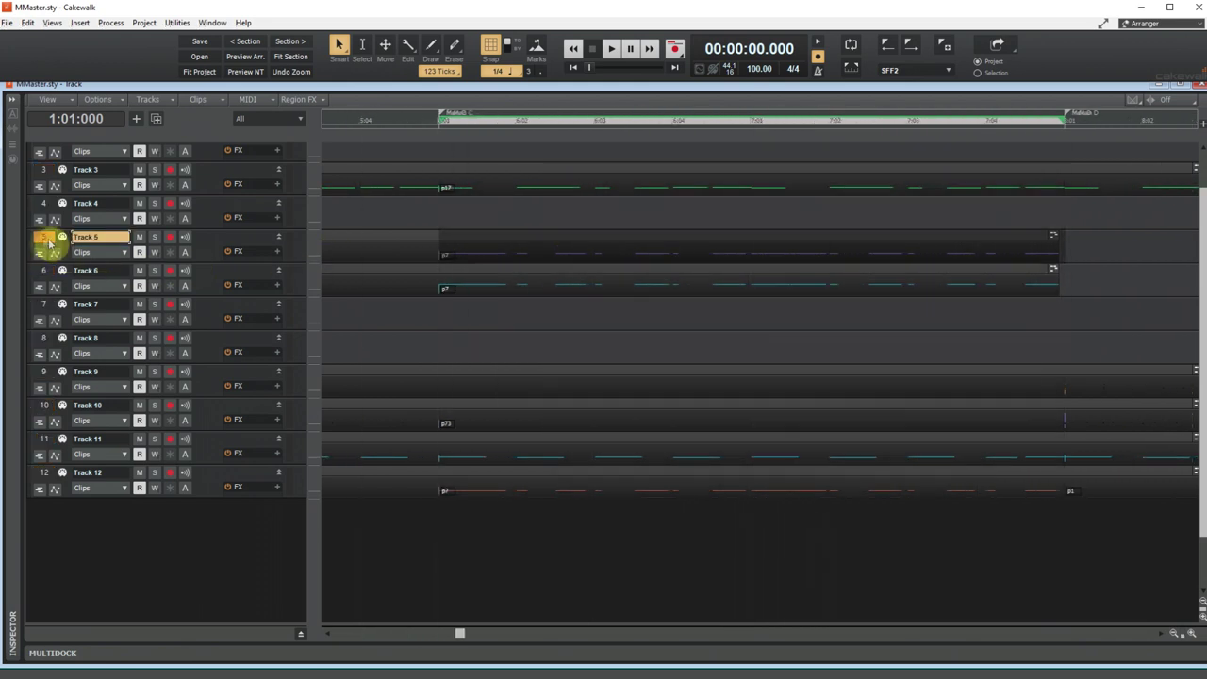
{"action": "left_click", "coordinate": [41, 272], "text": "ctrl"}
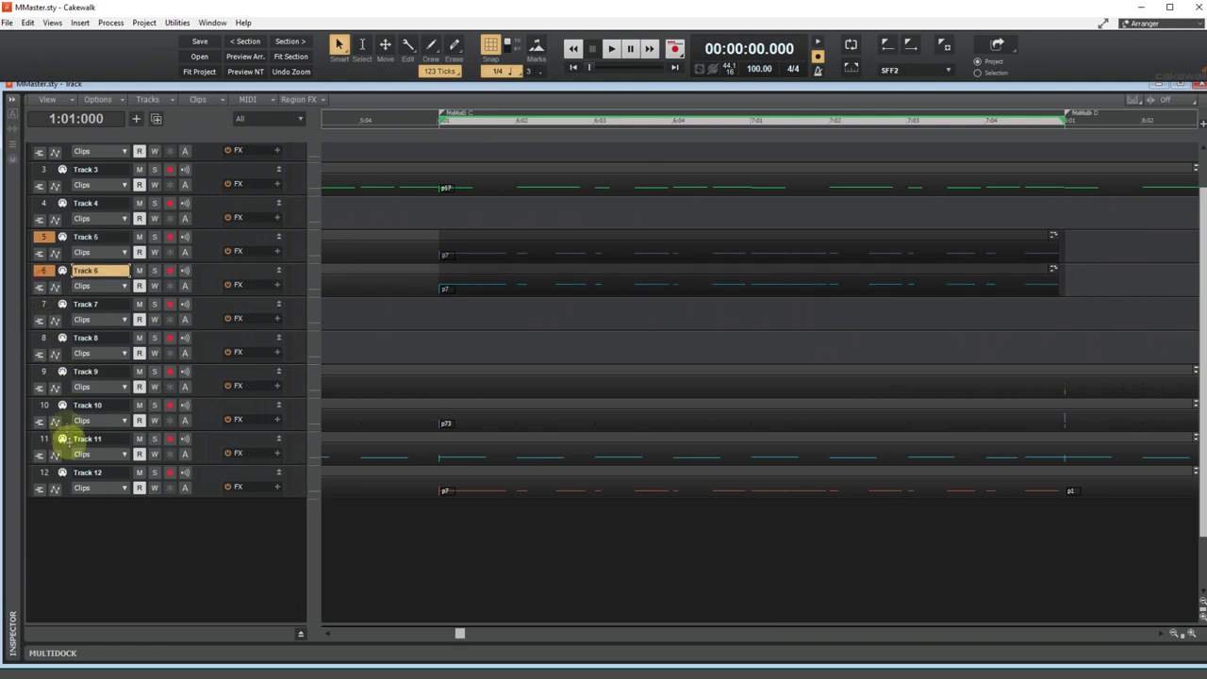
{"action": "left_click", "coordinate": [44, 474], "text": "ctrl"}
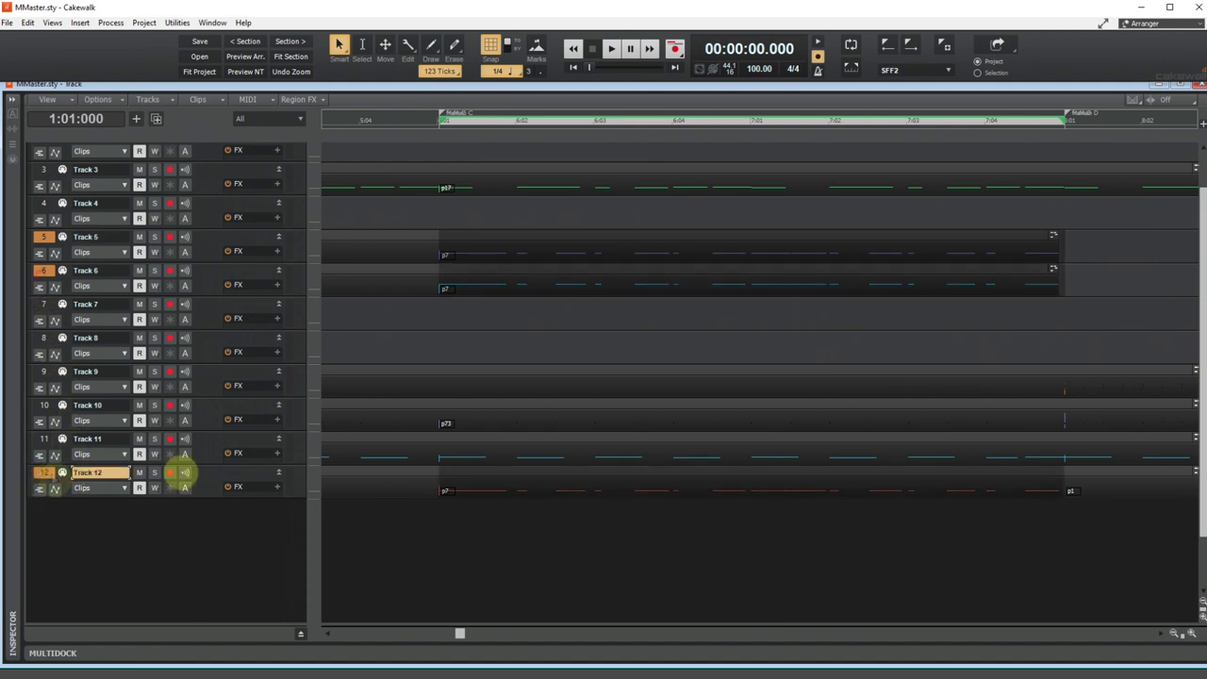
{"action": "right_click", "coordinate": [616, 246]}
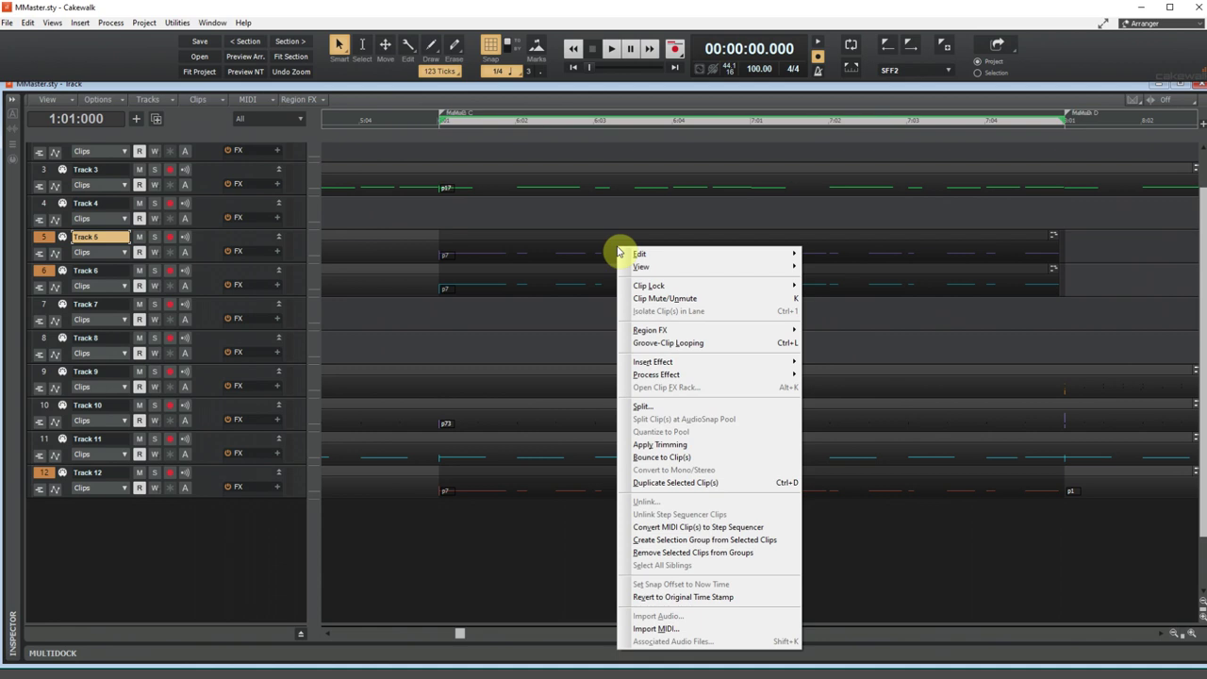
{"action": "mouse_move", "coordinate": [660, 267]}
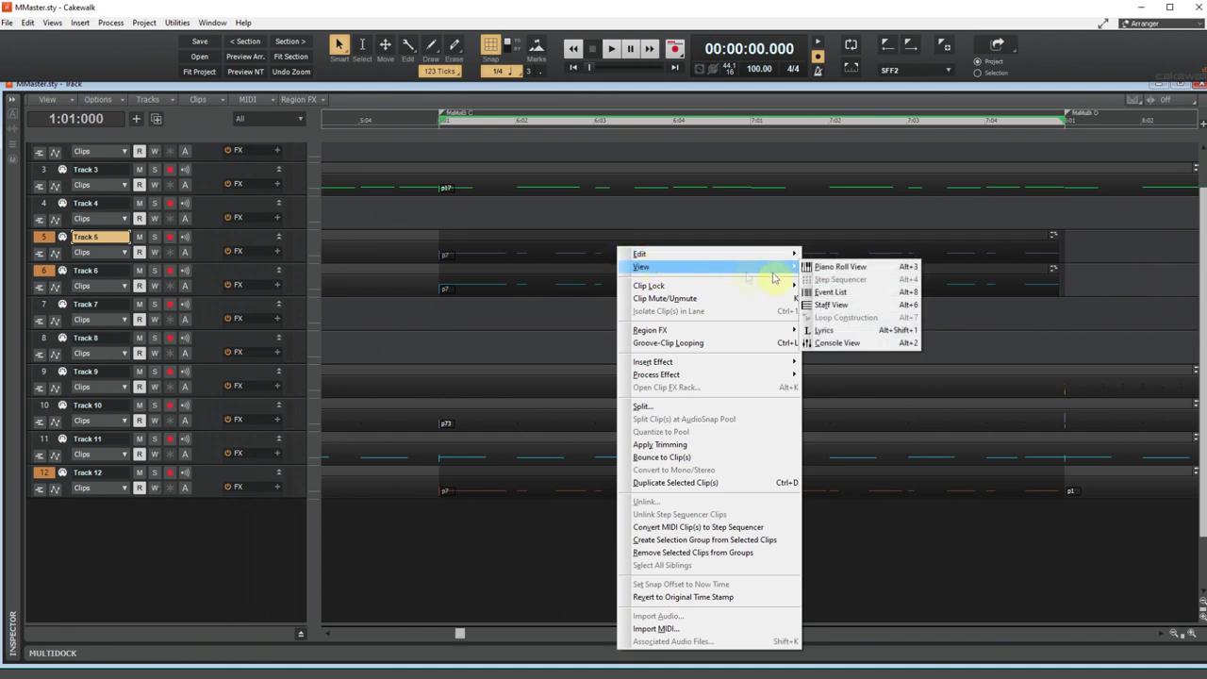
{"action": "left_click", "coordinate": [830, 270]}
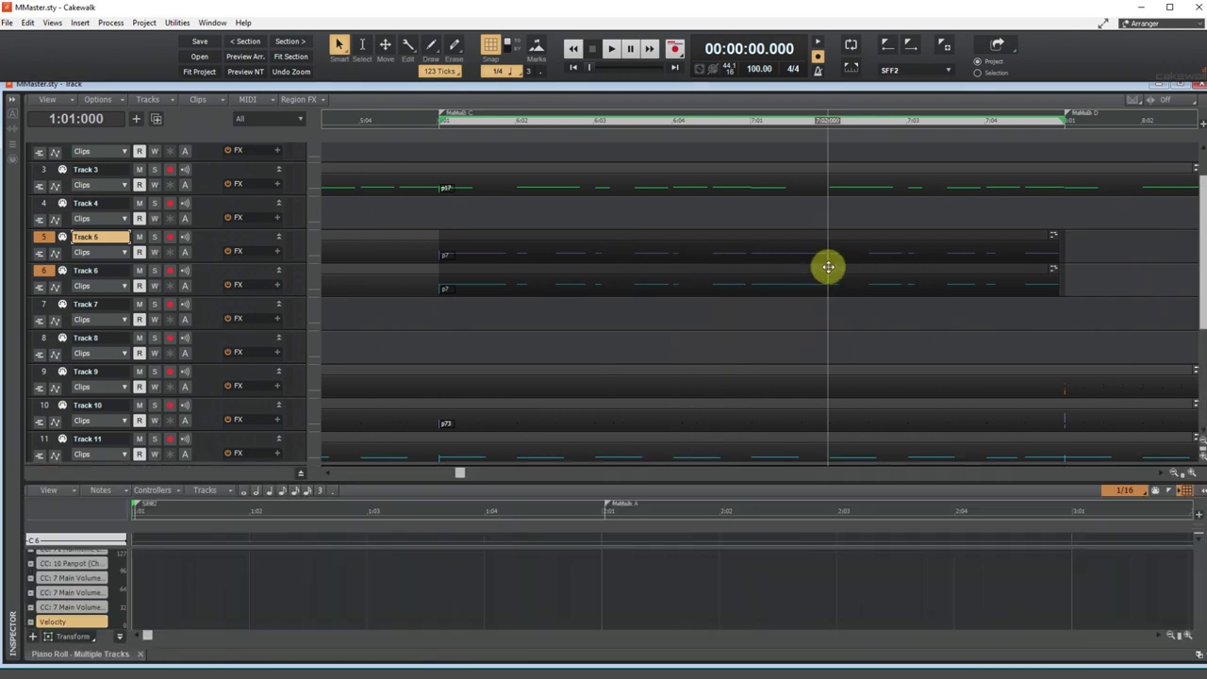
Enlarge the piano roll, examine the Main C note ranges of channels 5, 6 and 12, and close Cakewalk.
{"action": "left_click_drag", "start_coordinate": [682, 483], "coordinate": [660, 197]}
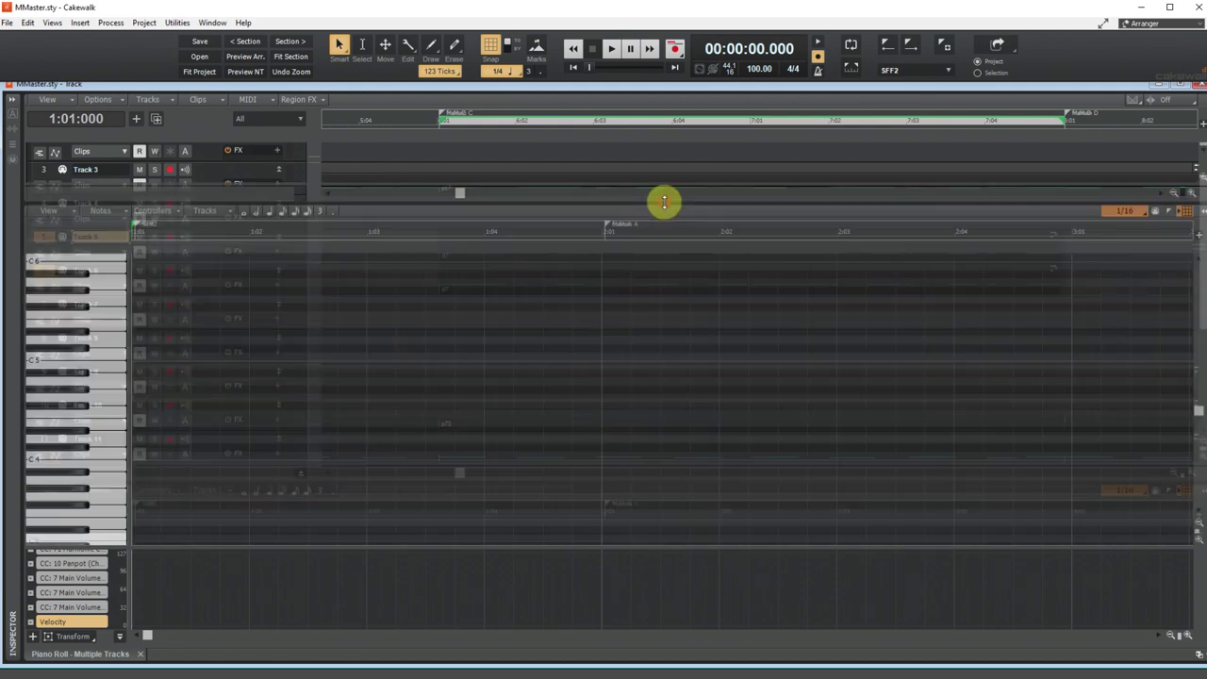
{"action": "scroll", "coordinate": [1100, 312], "scroll_direction": "up", "scroll_amount": 3}
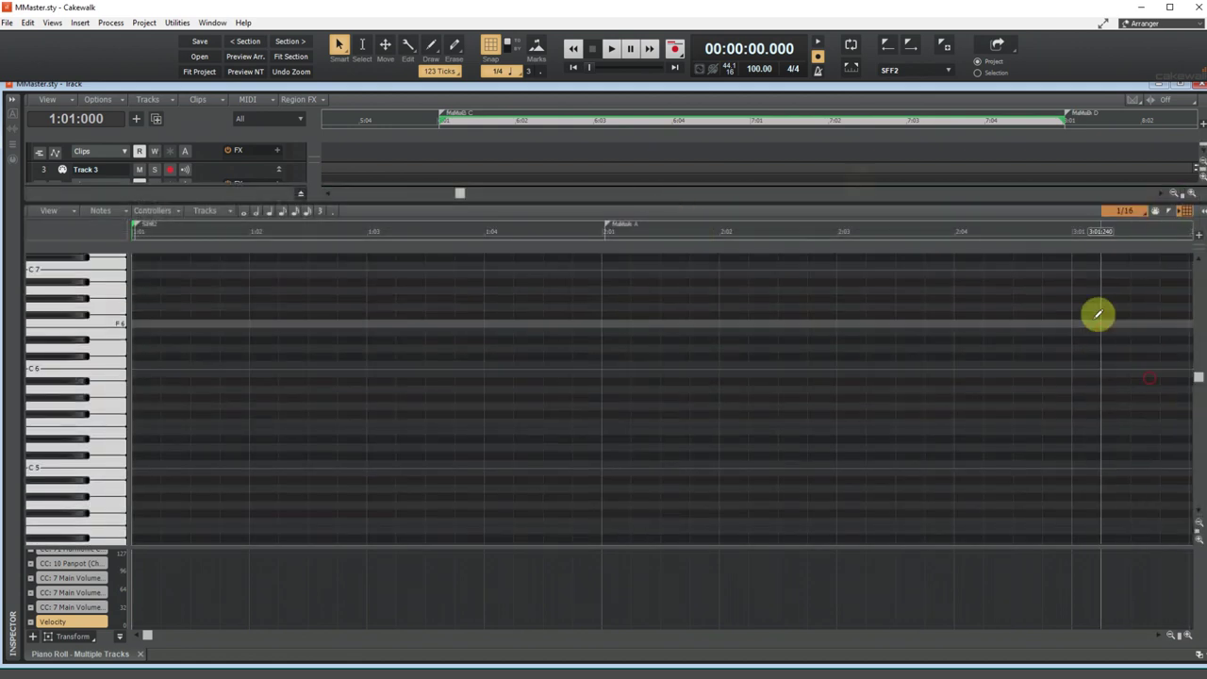
{"action": "left_click", "coordinate": [453, 124]}
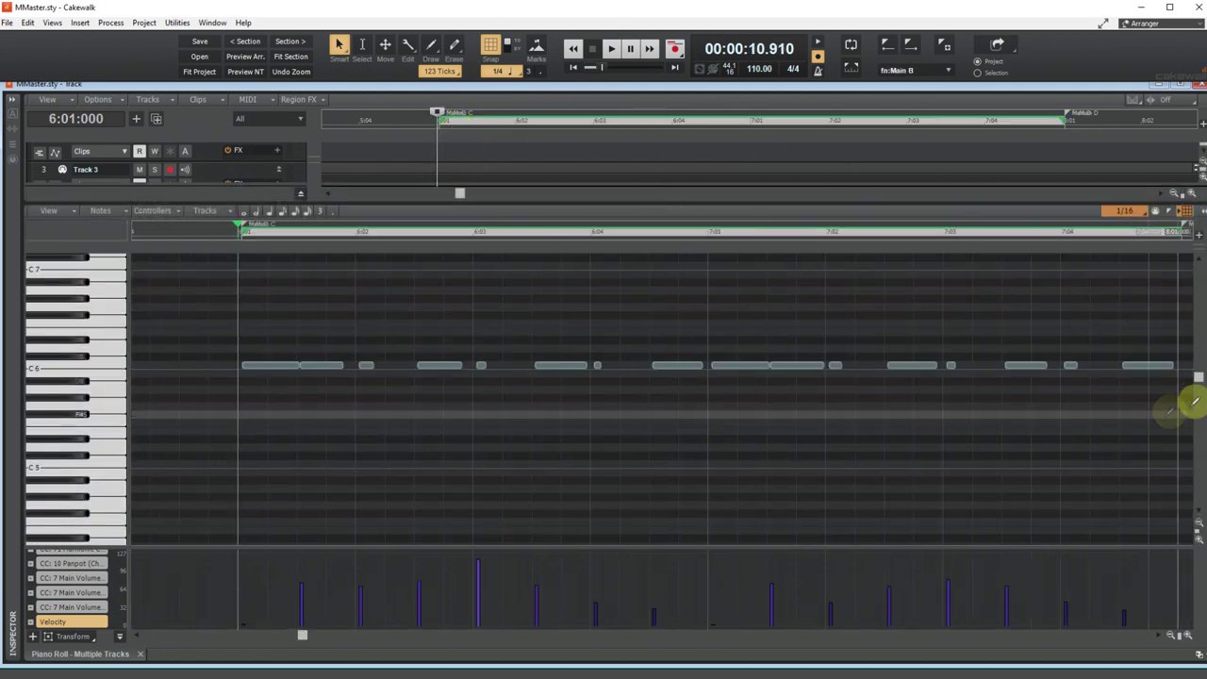
{"action": "left_click_drag", "start_coordinate": [1196, 379], "coordinate": [1199, 517]}
{"action": "left_click", "coordinate": [1199, 524]}
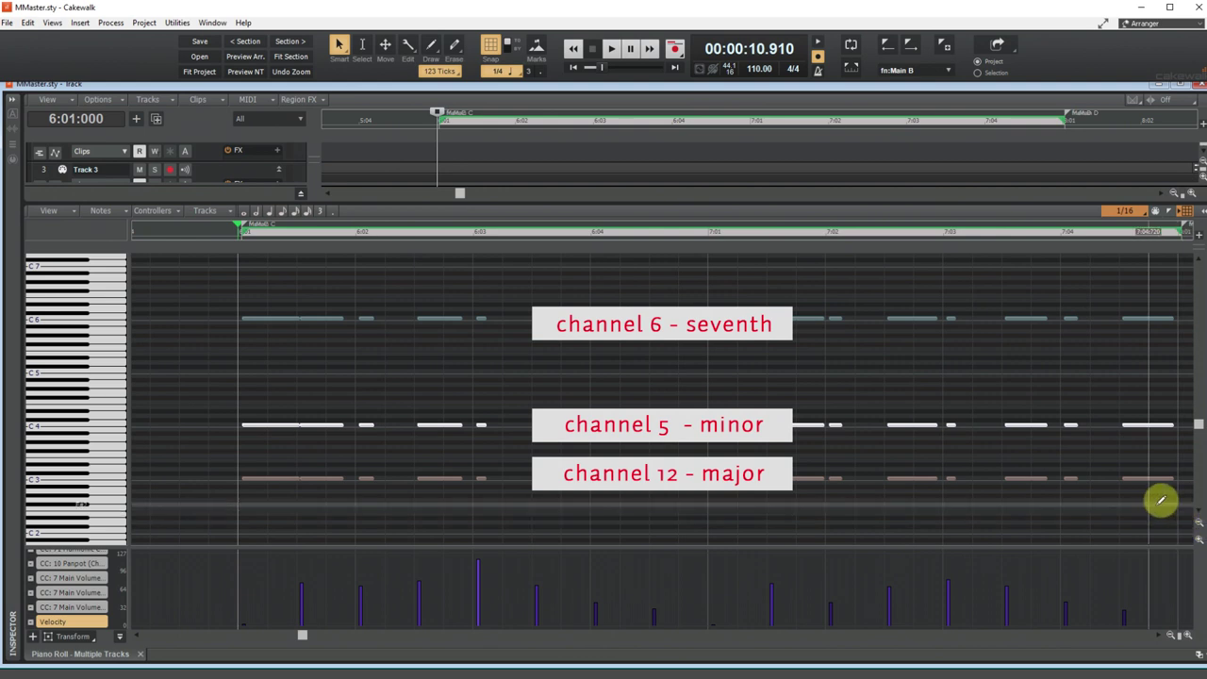
{"action": "left_click", "coordinate": [1199, 7]}
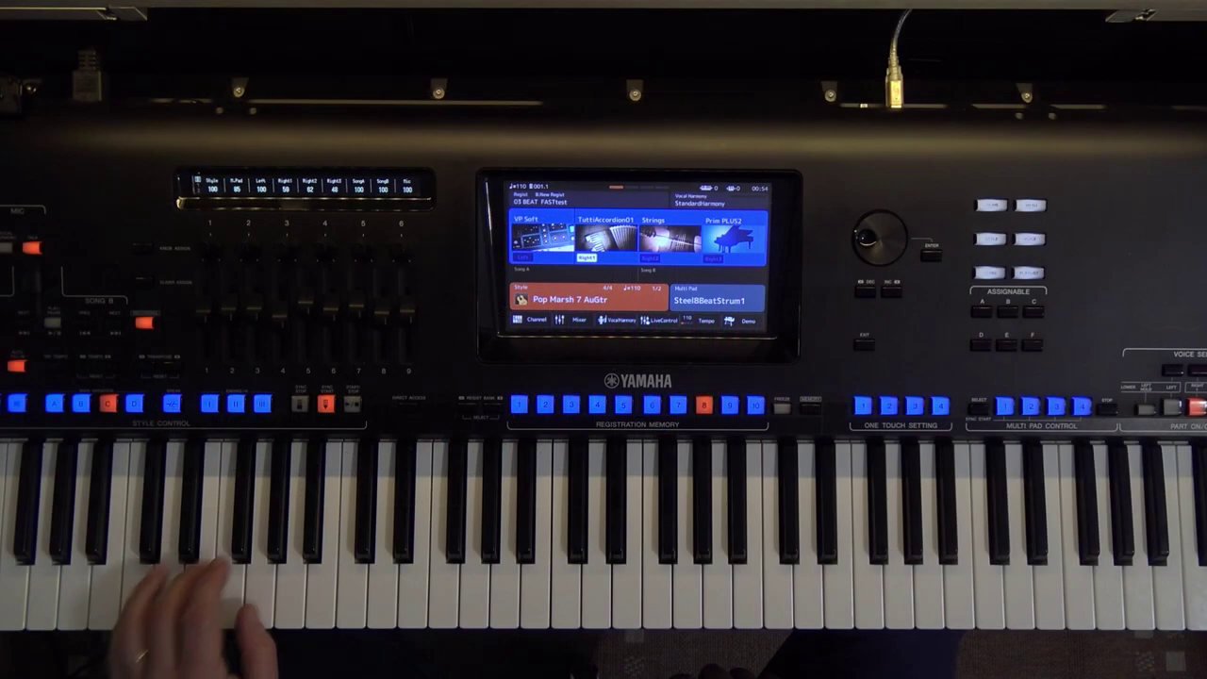